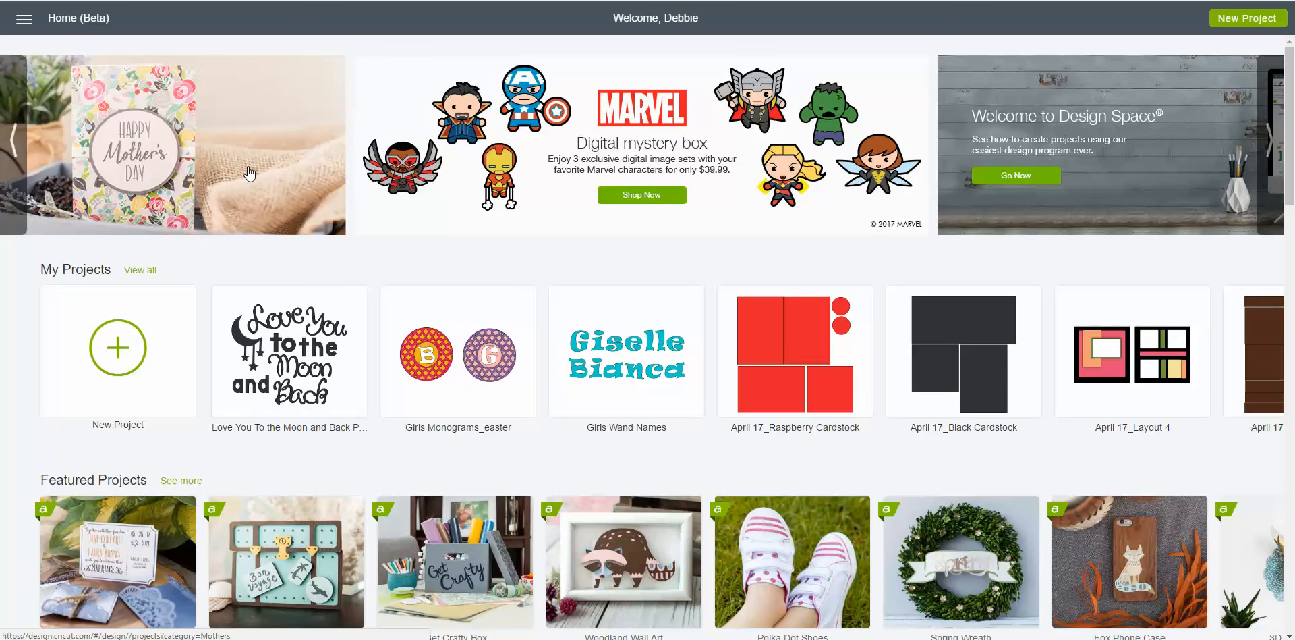
Browse the promotional banners on the home page in both directions.
click(14, 140)
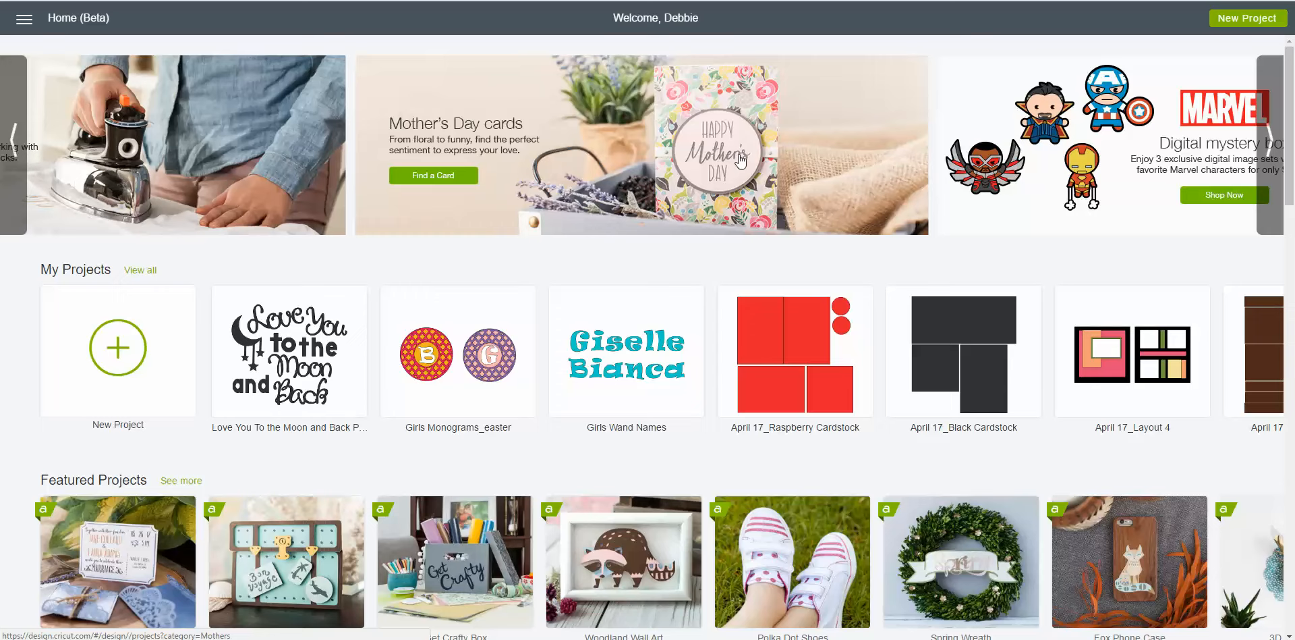
click(14, 145)
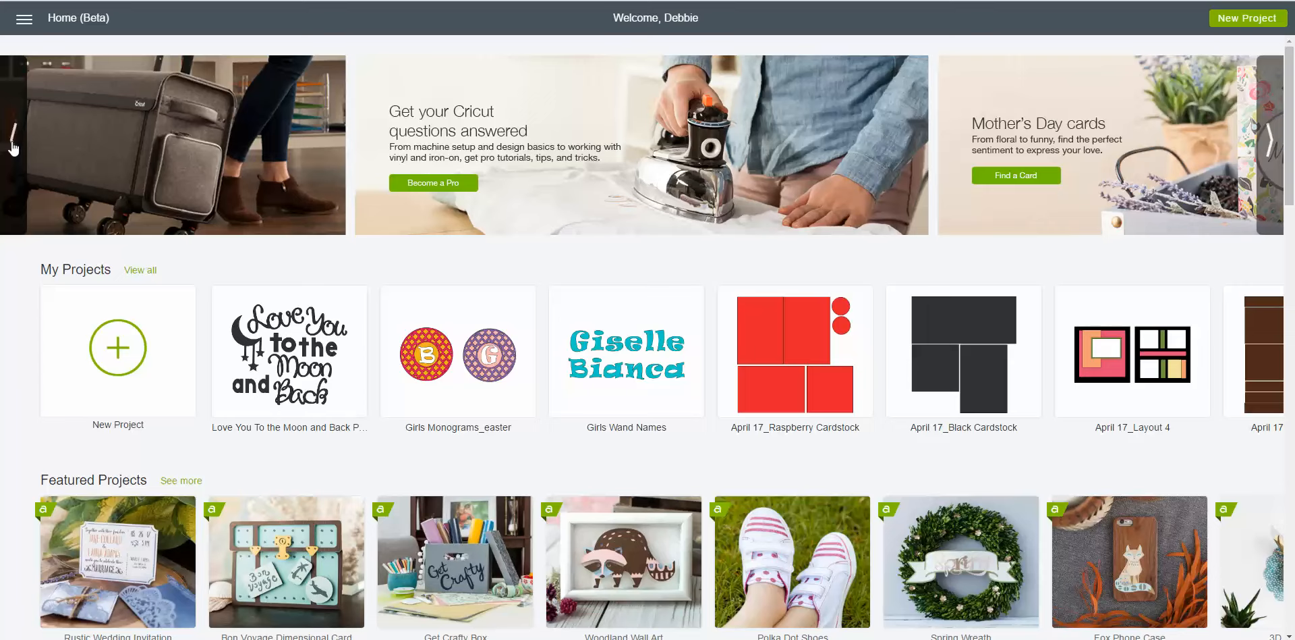
click(1270, 155)
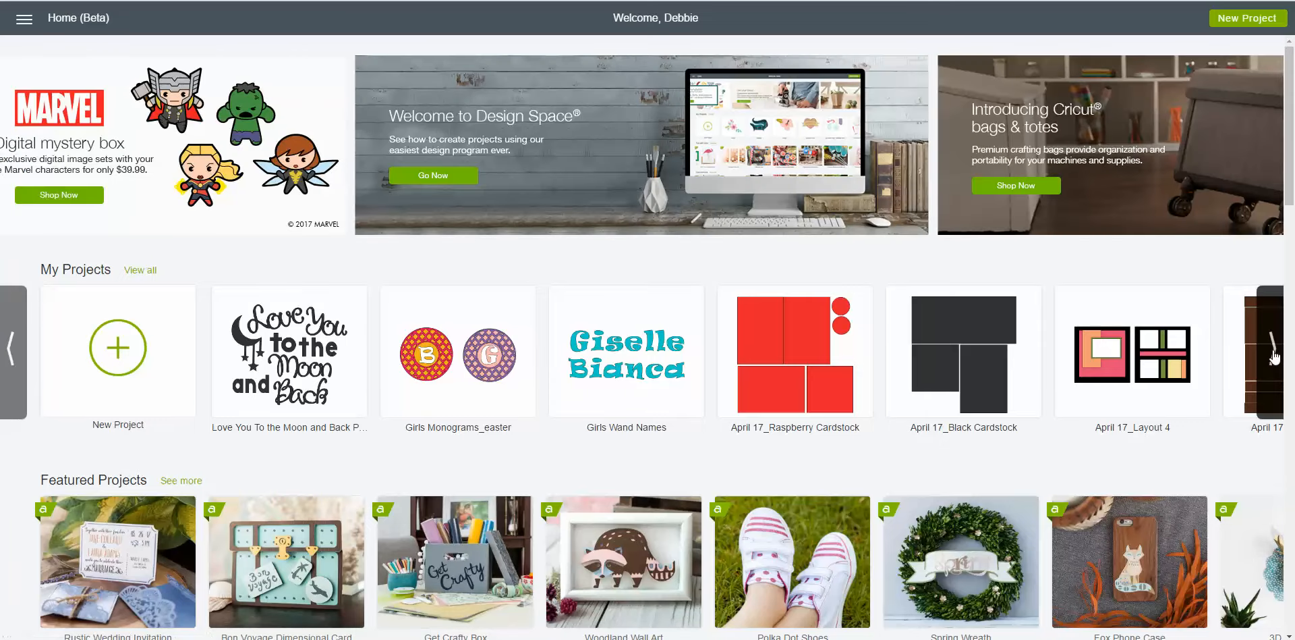
Browse the saved projects in the home page's My Projects strip, forward and back again.
click(1275, 356)
click(1274, 355)
click(1274, 355)
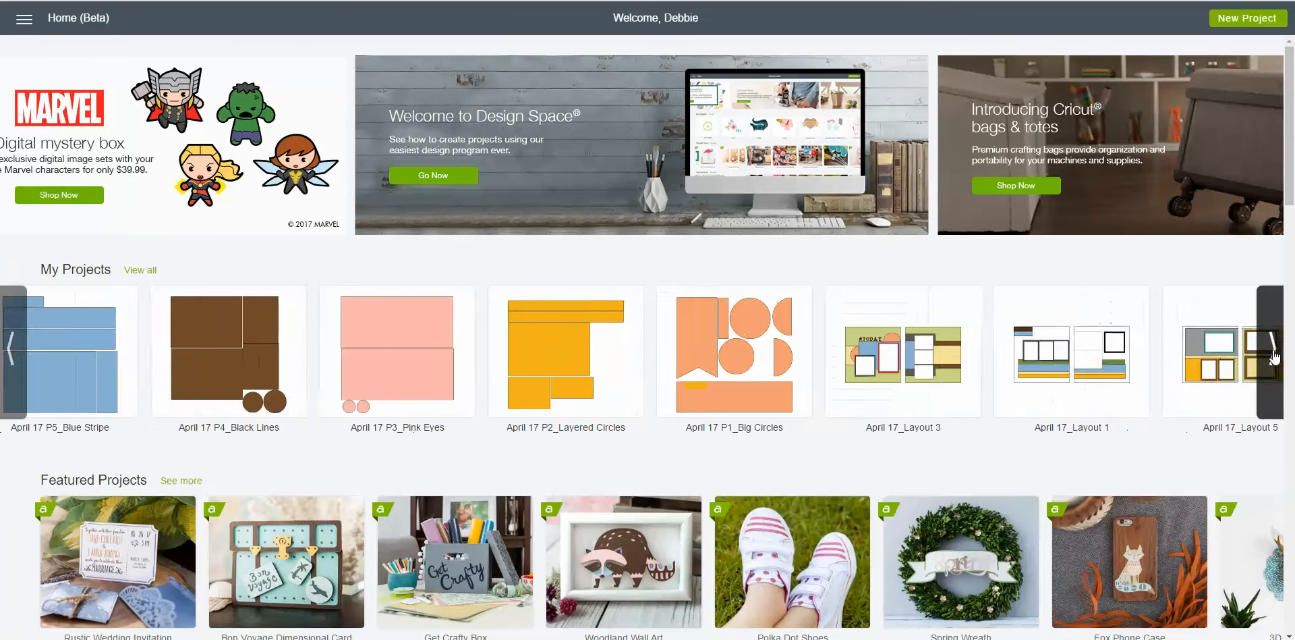
click(1274, 356)
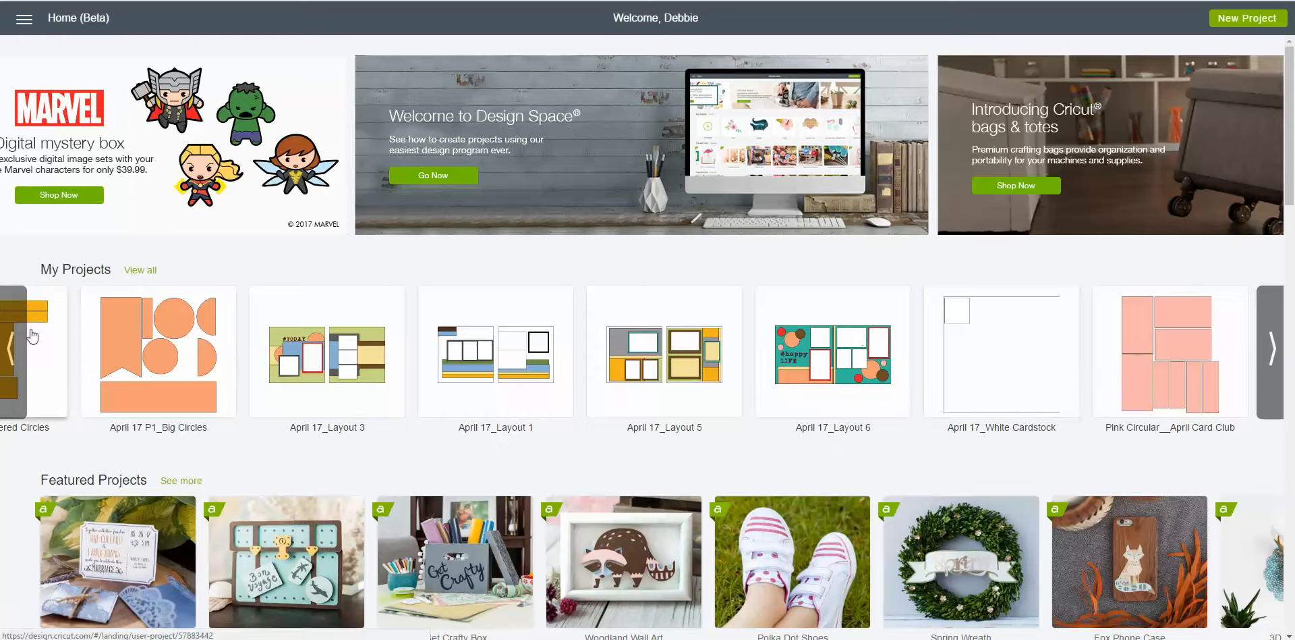
click(10, 351)
click(10, 351)
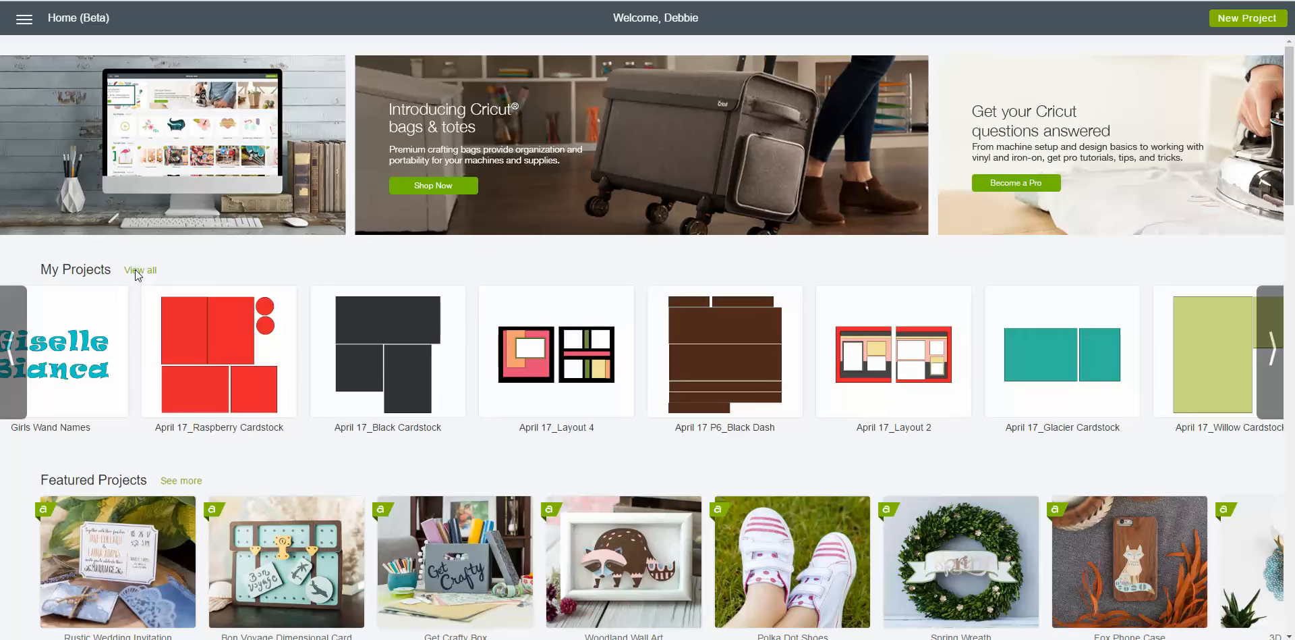
View all saved projects and look through the My Projects list down to the older entries and back to the newest.
click(137, 271)
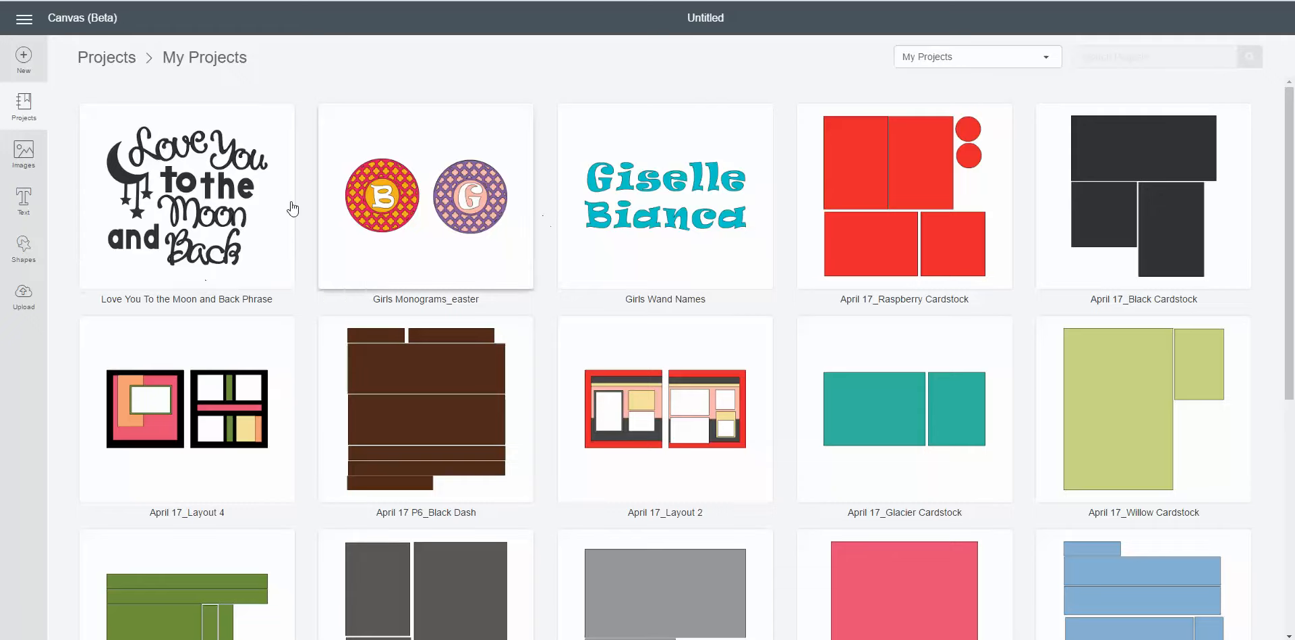
scroll(1260, 326, down, 7)
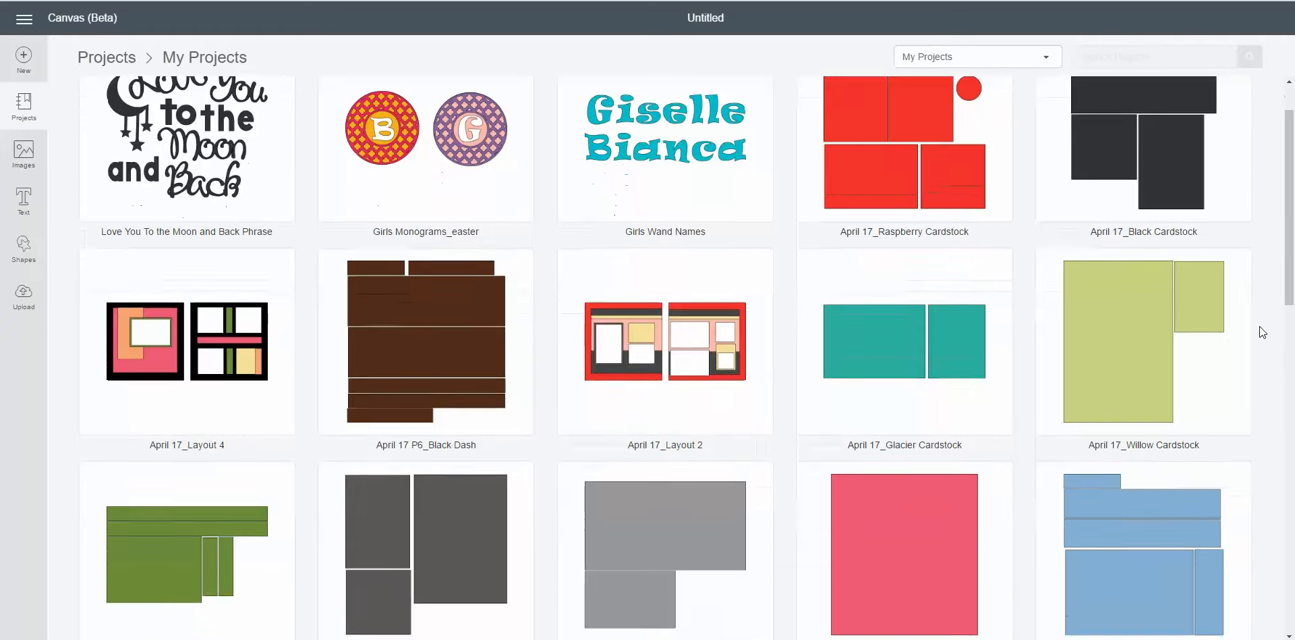
scroll(1260, 326, down, 15)
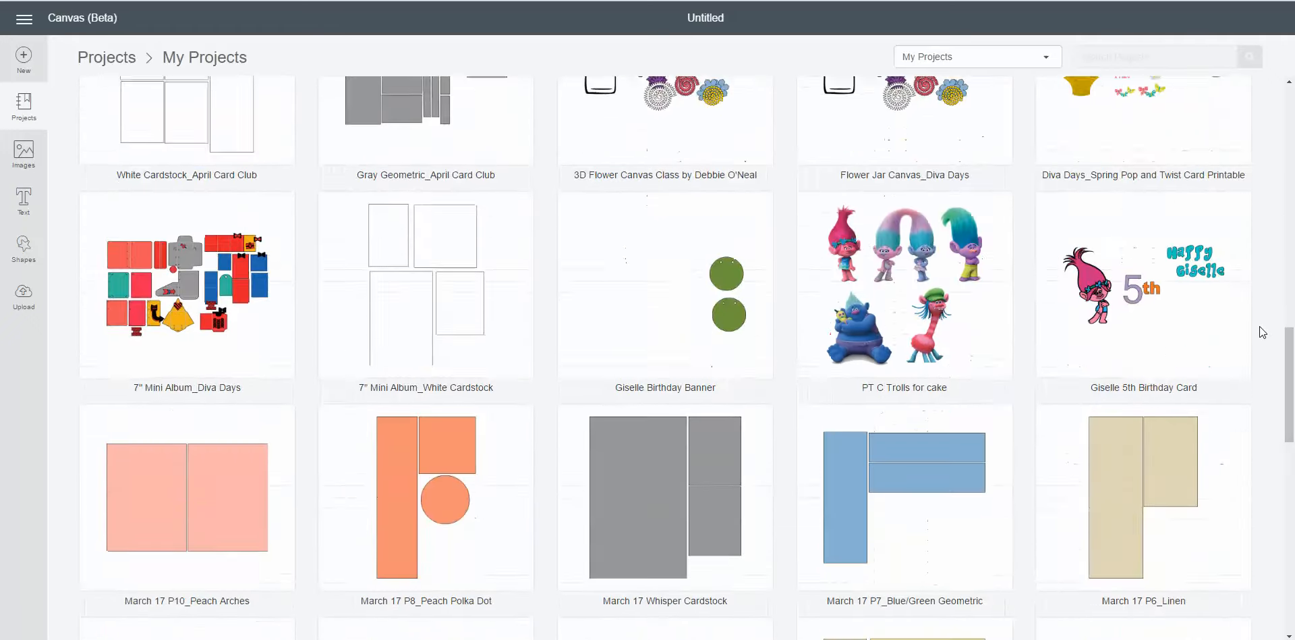
scroll(1260, 326, down, 18)
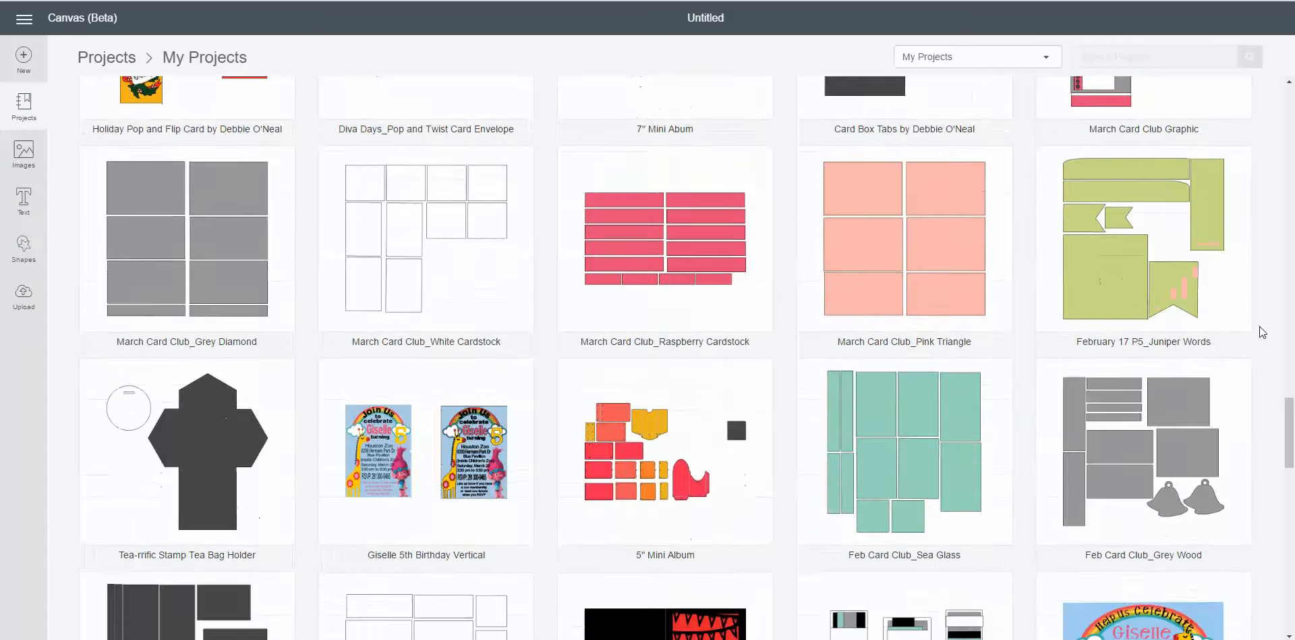
scroll(1260, 326, down, 10)
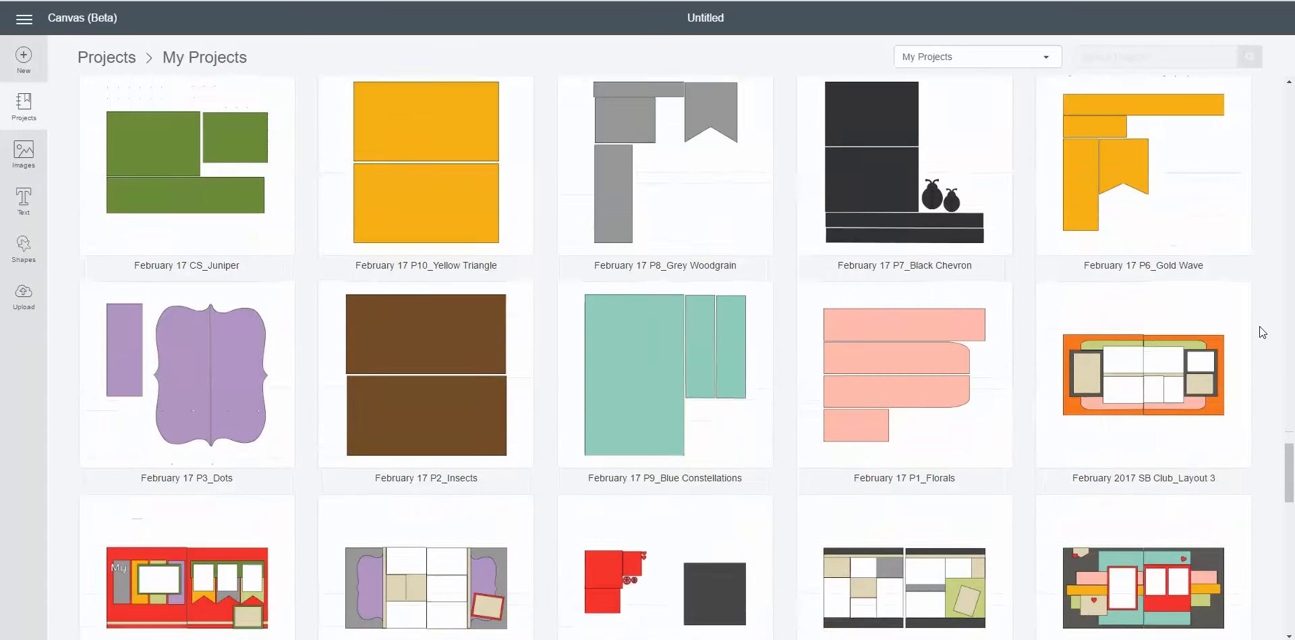
scroll(1260, 326, down, 8)
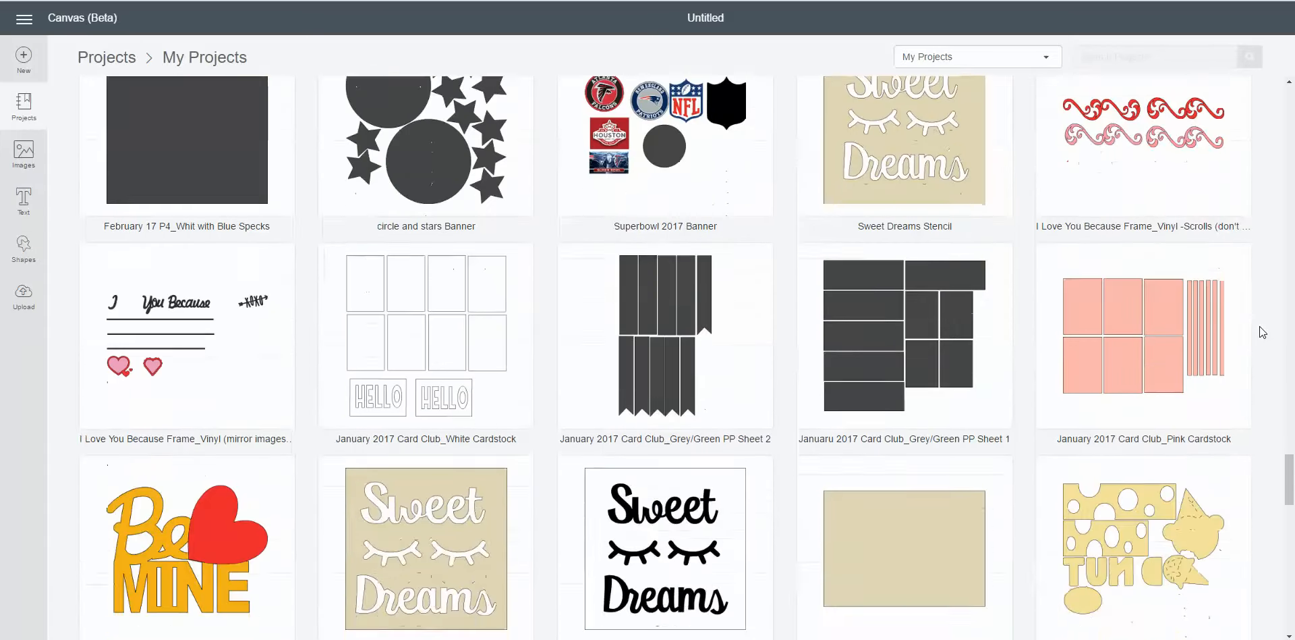
scroll(1261, 326, down, 3)
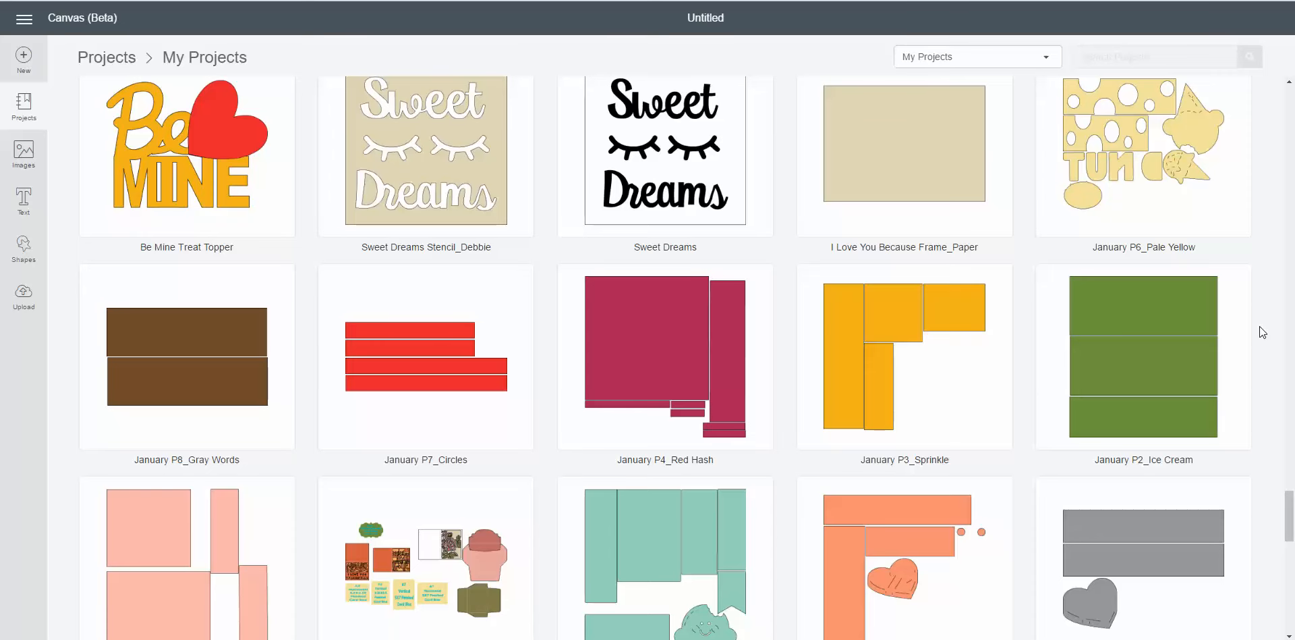
scroll(1260, 326, down, 1)
scroll(1260, 326, down, 3)
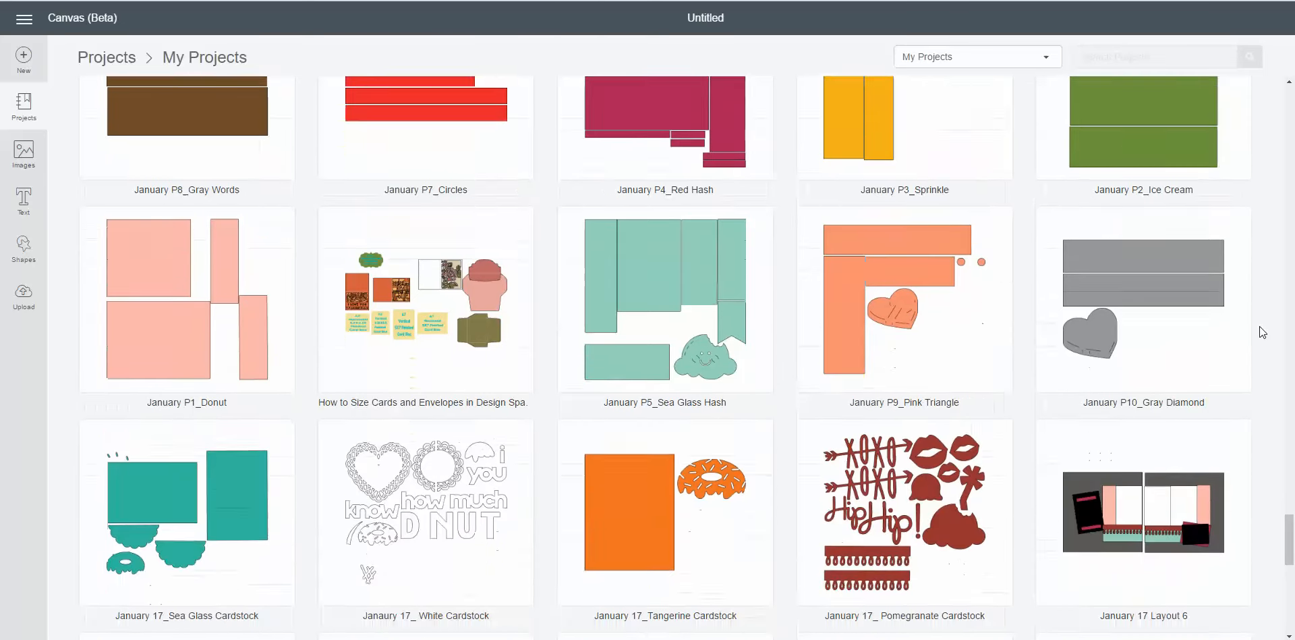
scroll(1260, 326, down, 2)
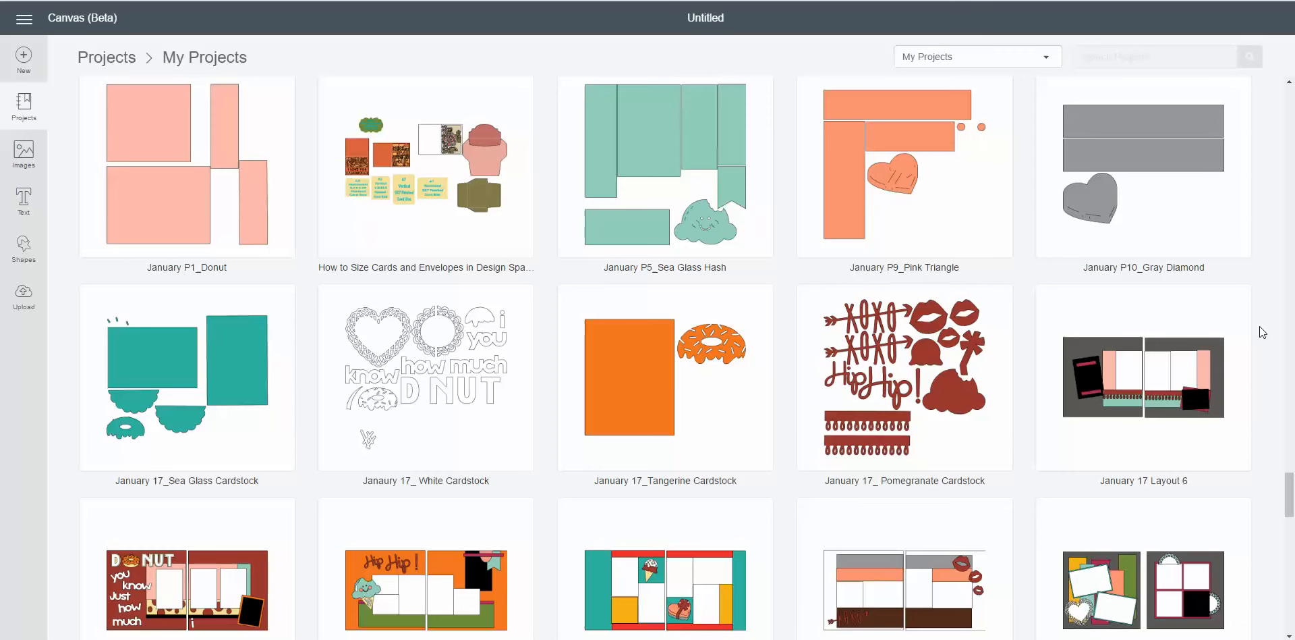
scroll(1260, 326, down, 2)
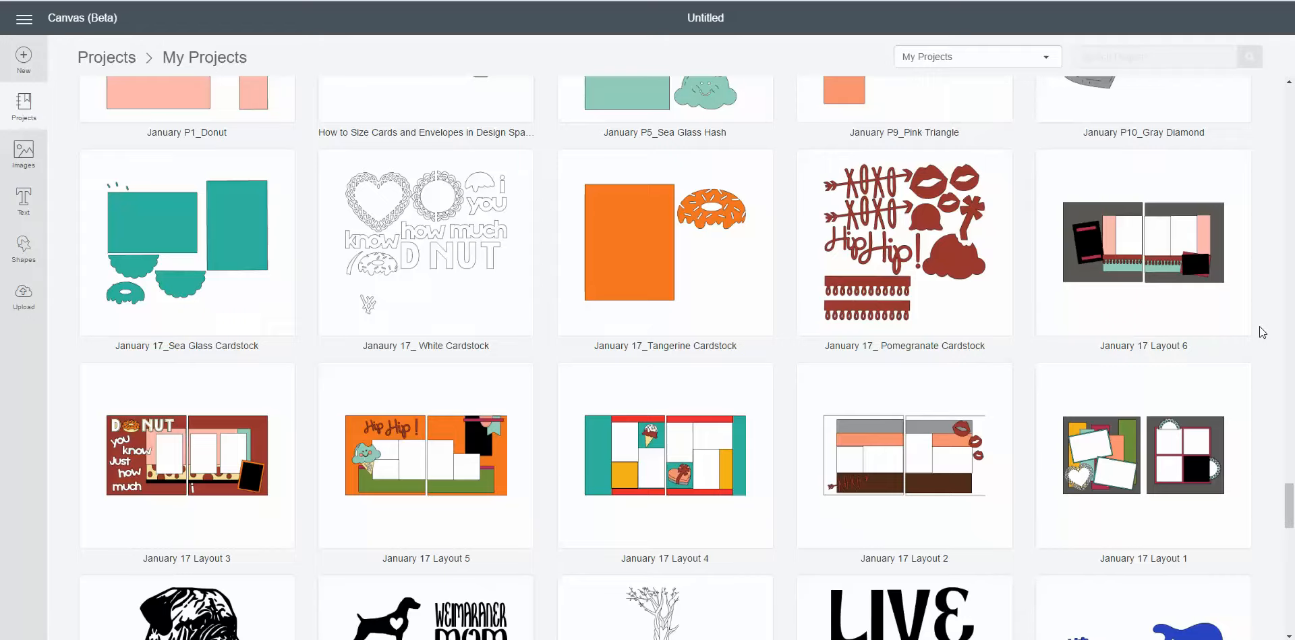
scroll(1260, 326, down, 3)
scroll(1261, 326, down, 5)
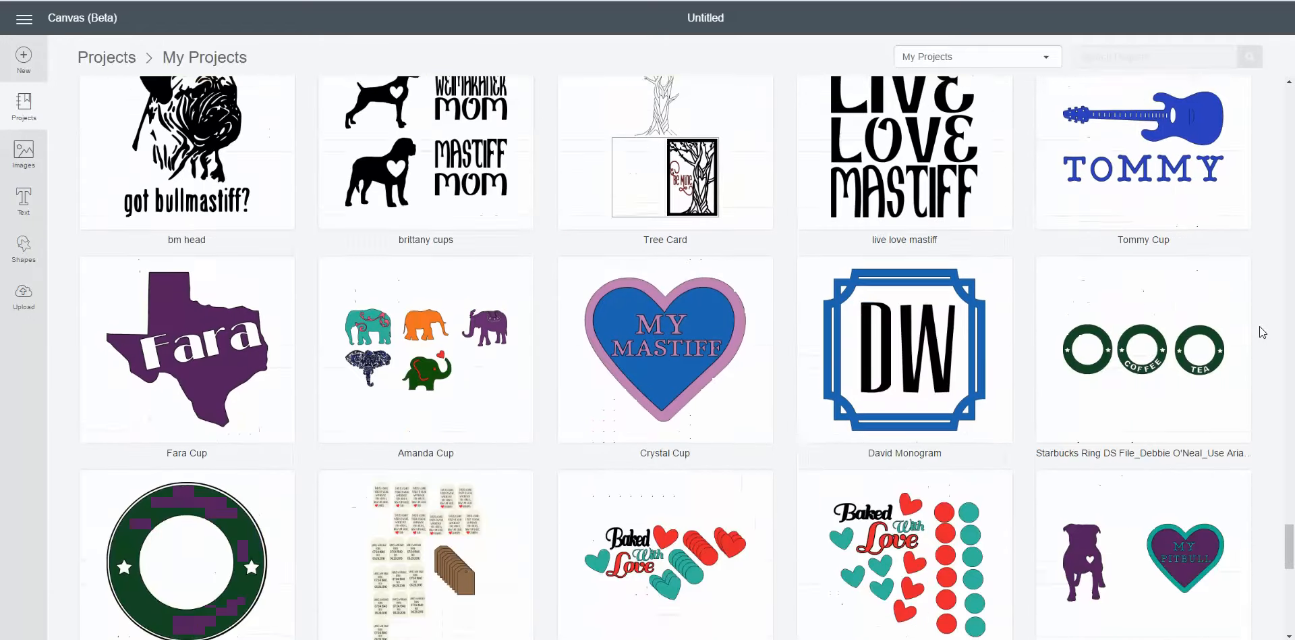
scroll(1260, 326, down, 1)
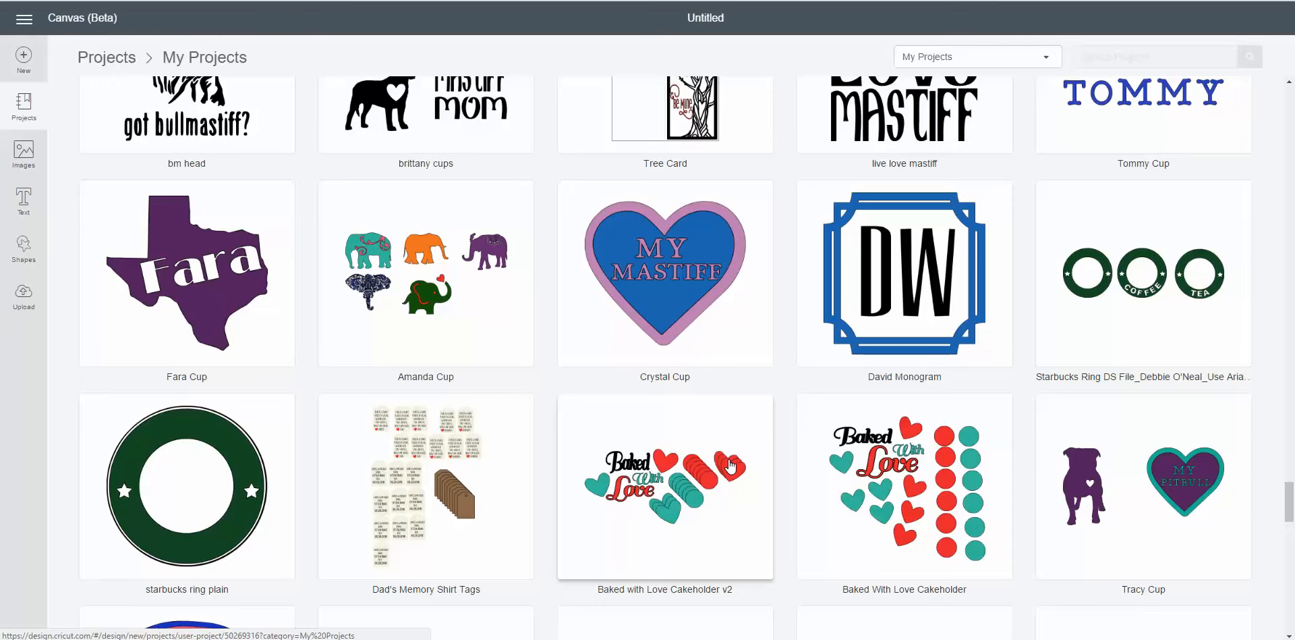
scroll(731, 466, down, 3)
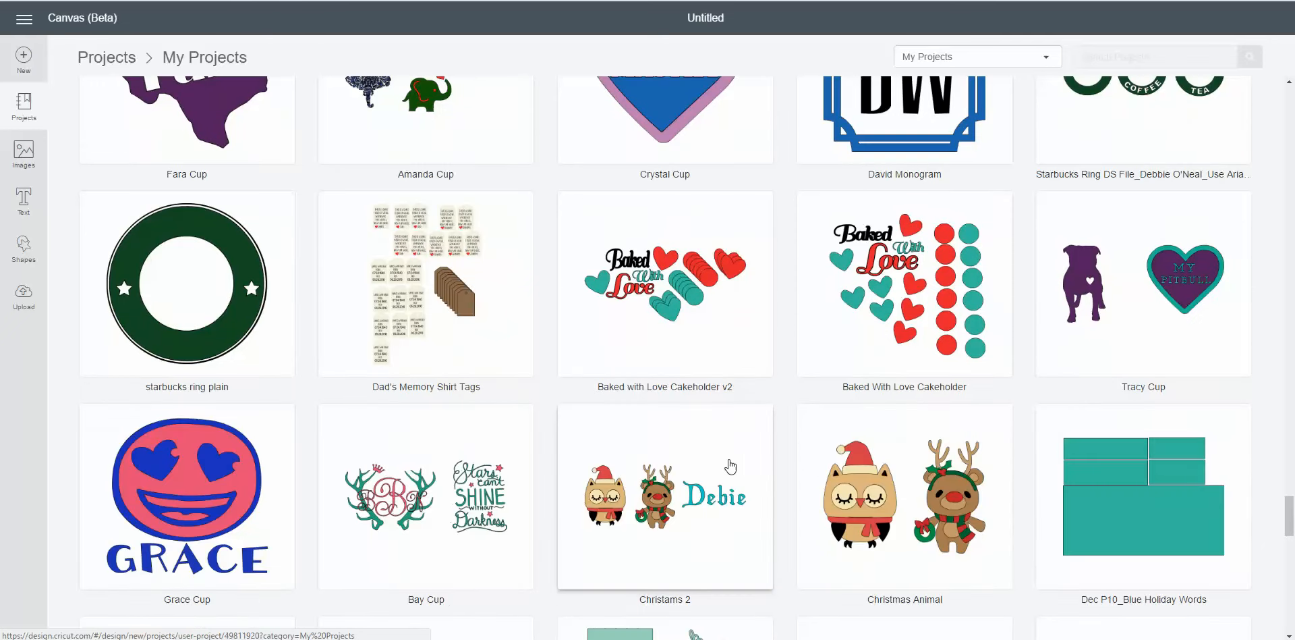
scroll(730, 466, up, 15)
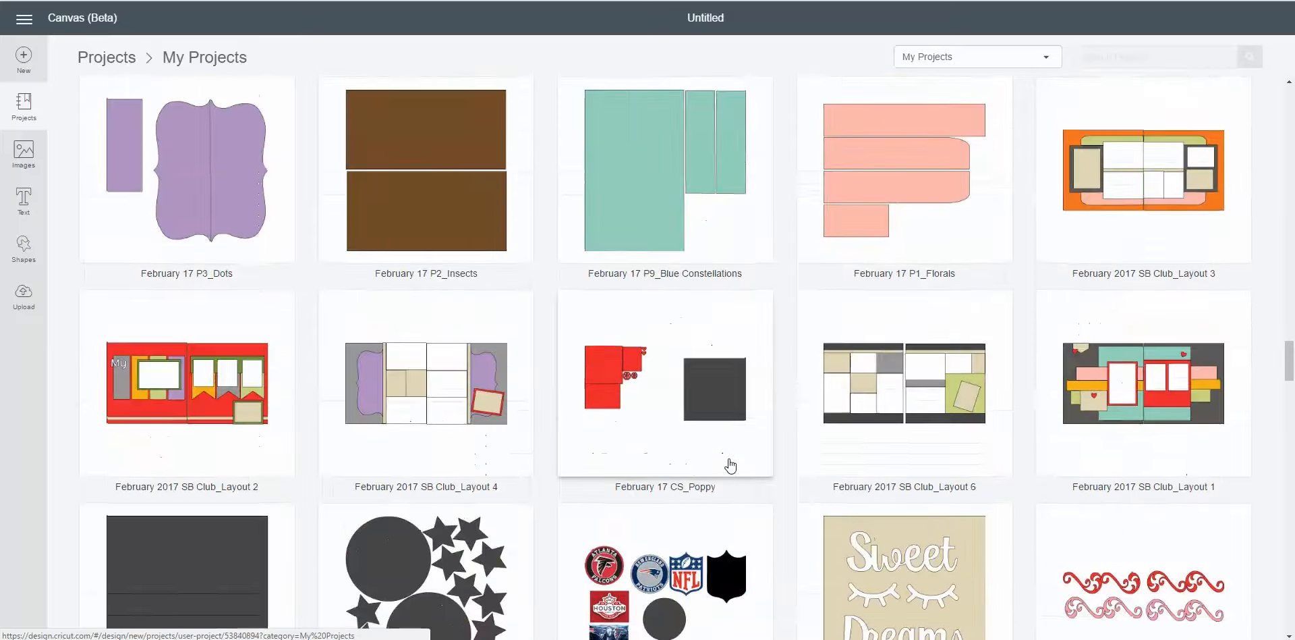
scroll(731, 465, up, 15)
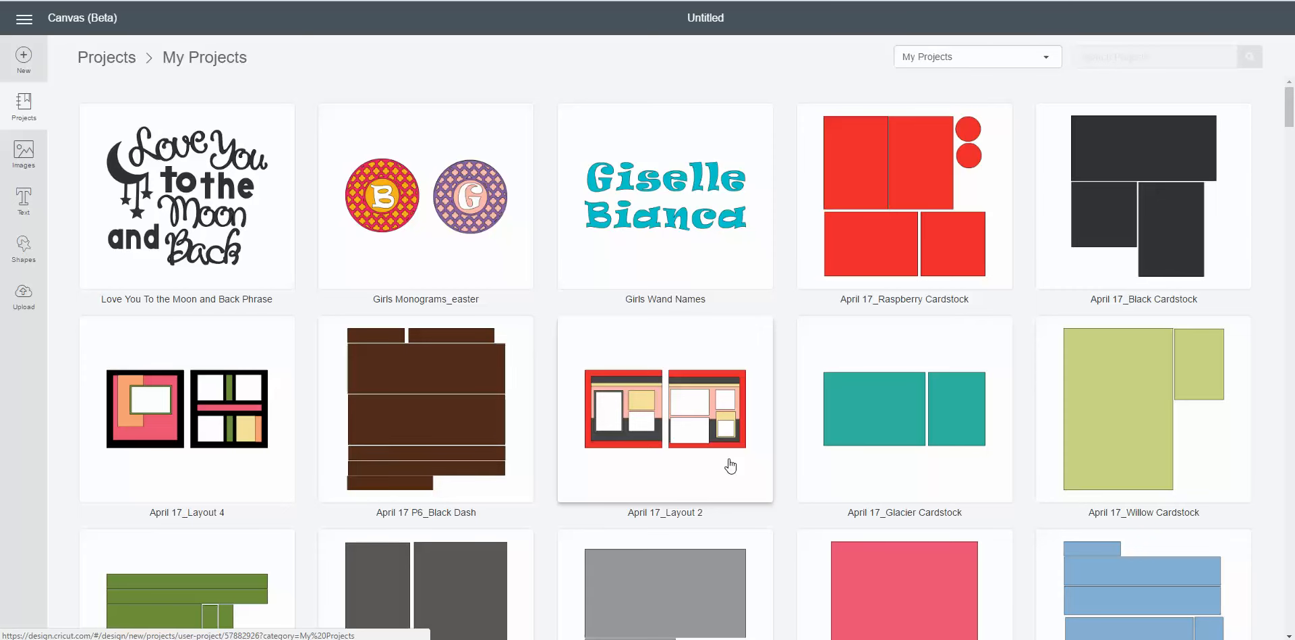
Skim the recent April and March projects in the saved list again, returning to its beginning.
scroll(686, 319, down, 9)
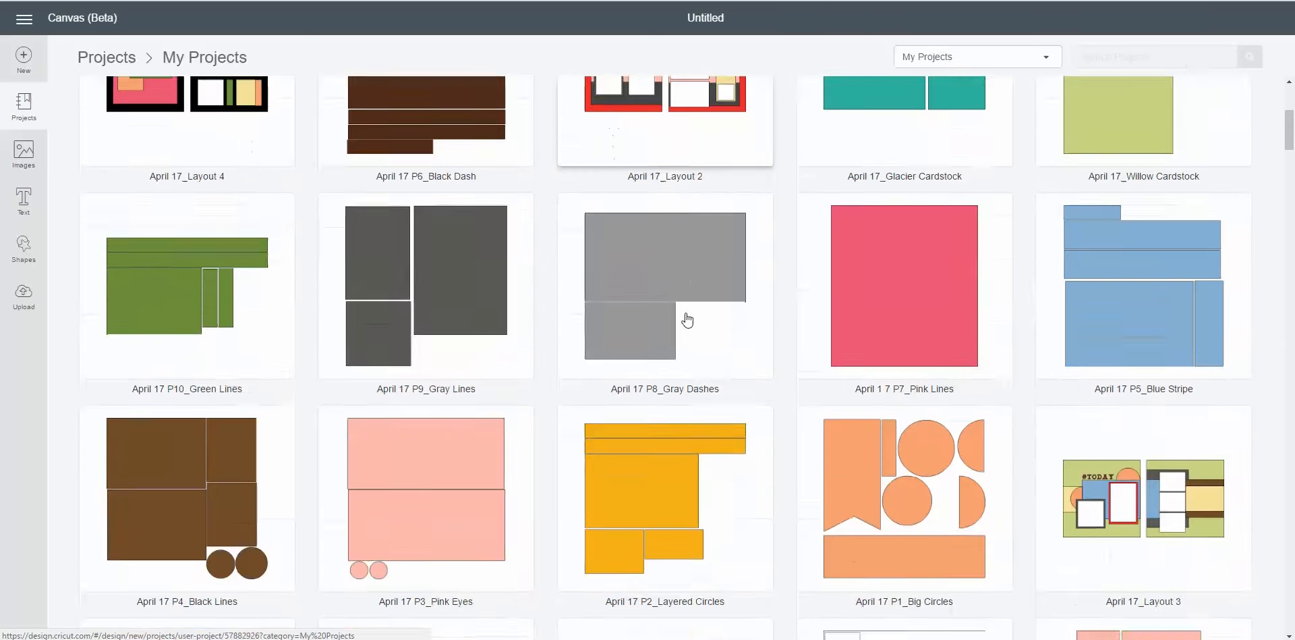
scroll(685, 319, down, 12)
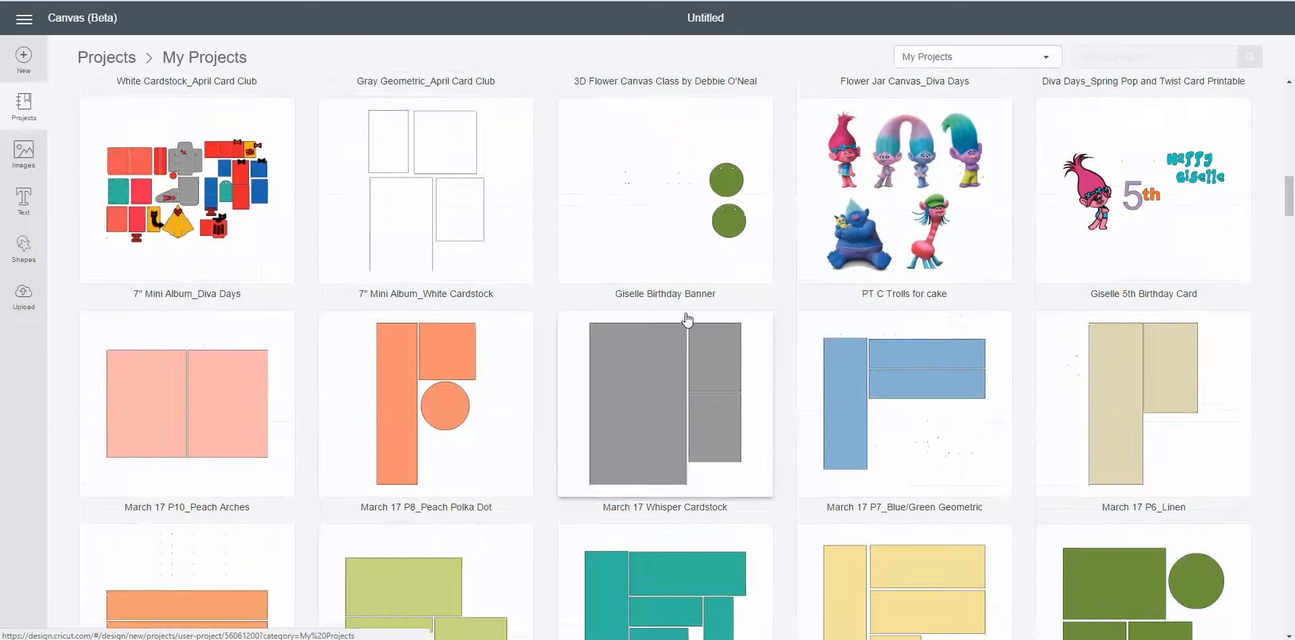
scroll(685, 319, up, 14)
scroll(688, 319, up, 7)
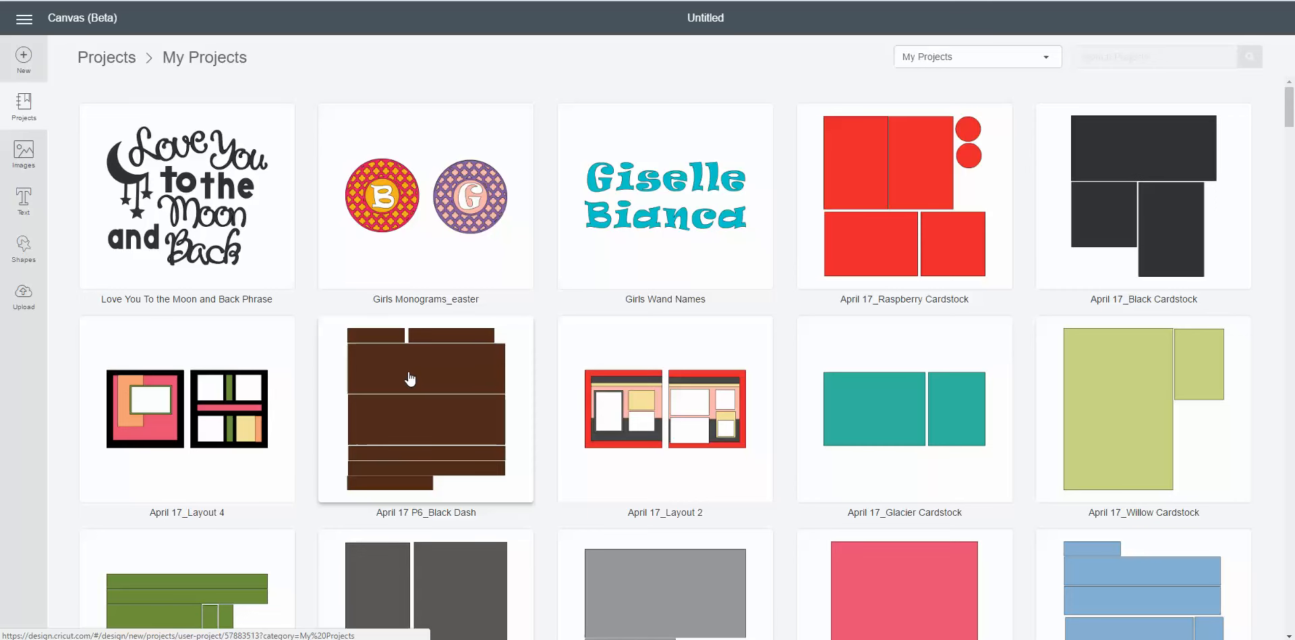
scroll(412, 380, down, 12)
scroll(421, 381, down, 11)
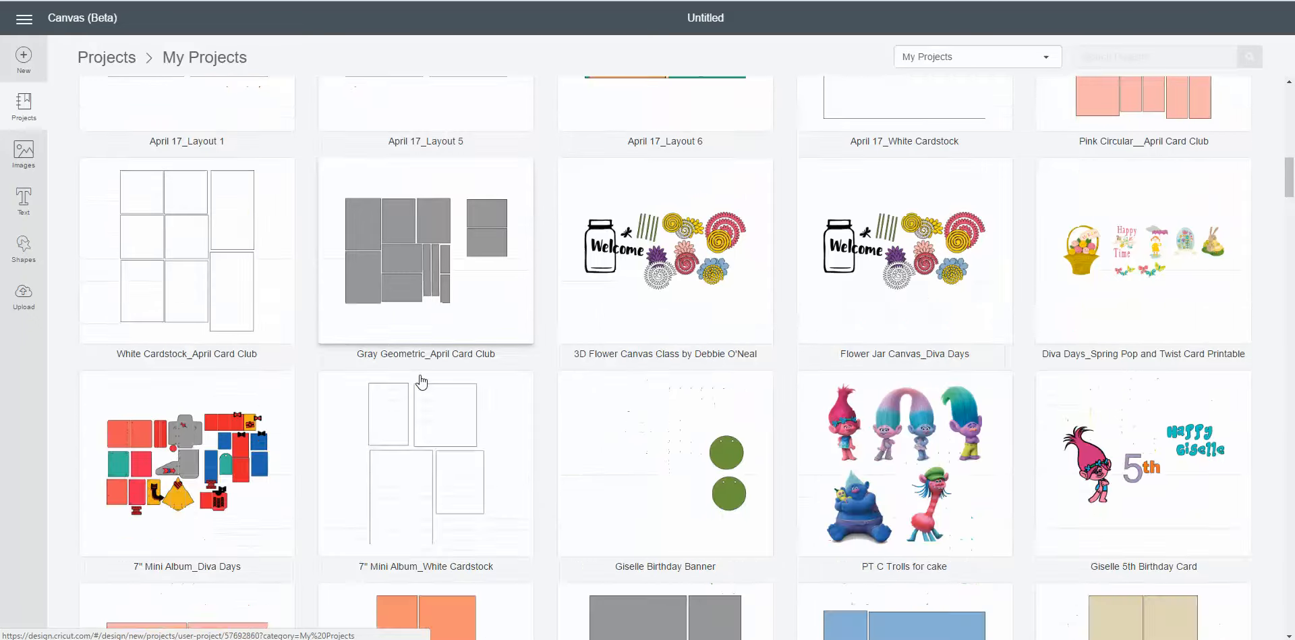
scroll(422, 381, up, 15)
scroll(422, 382, up, 7)
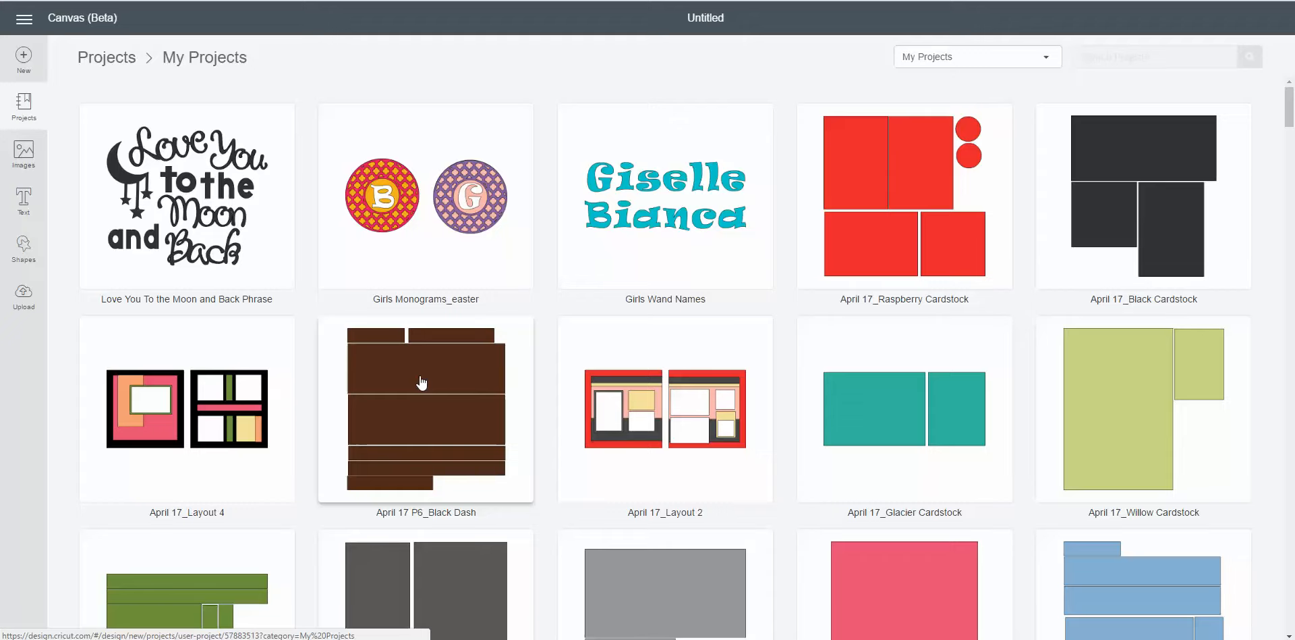
View the details and rename option of the "Love You To the Moon and Back Phrase" project, and open it on the canvas.
click(198, 195)
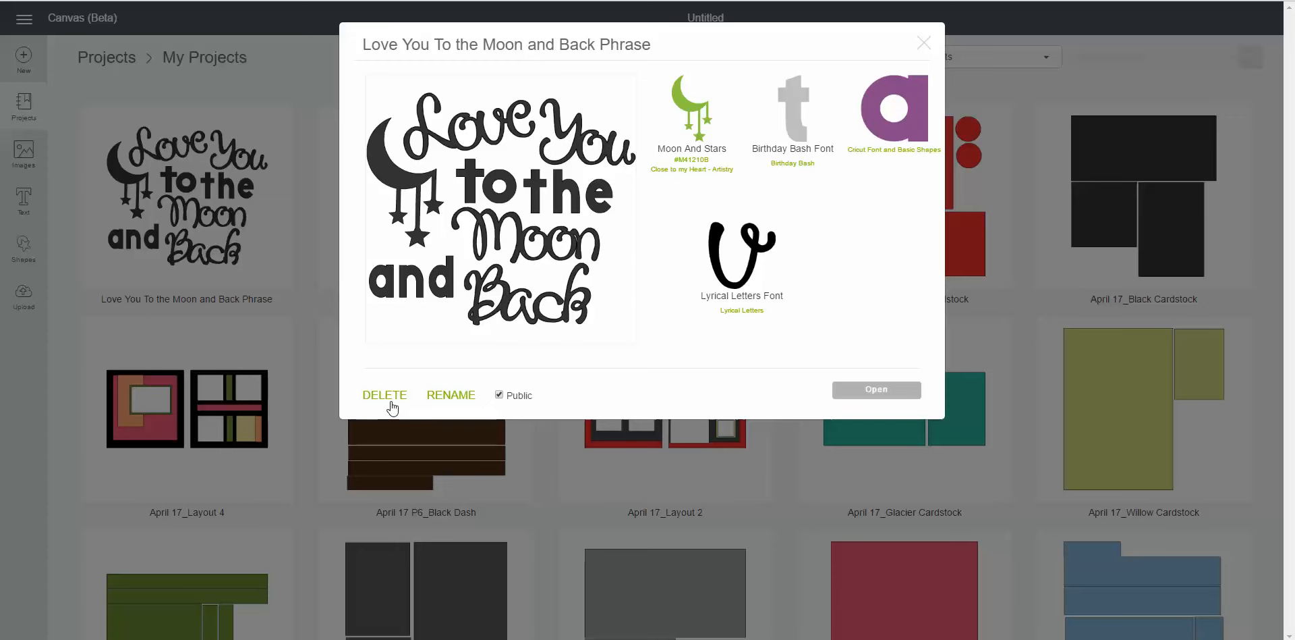
click(452, 402)
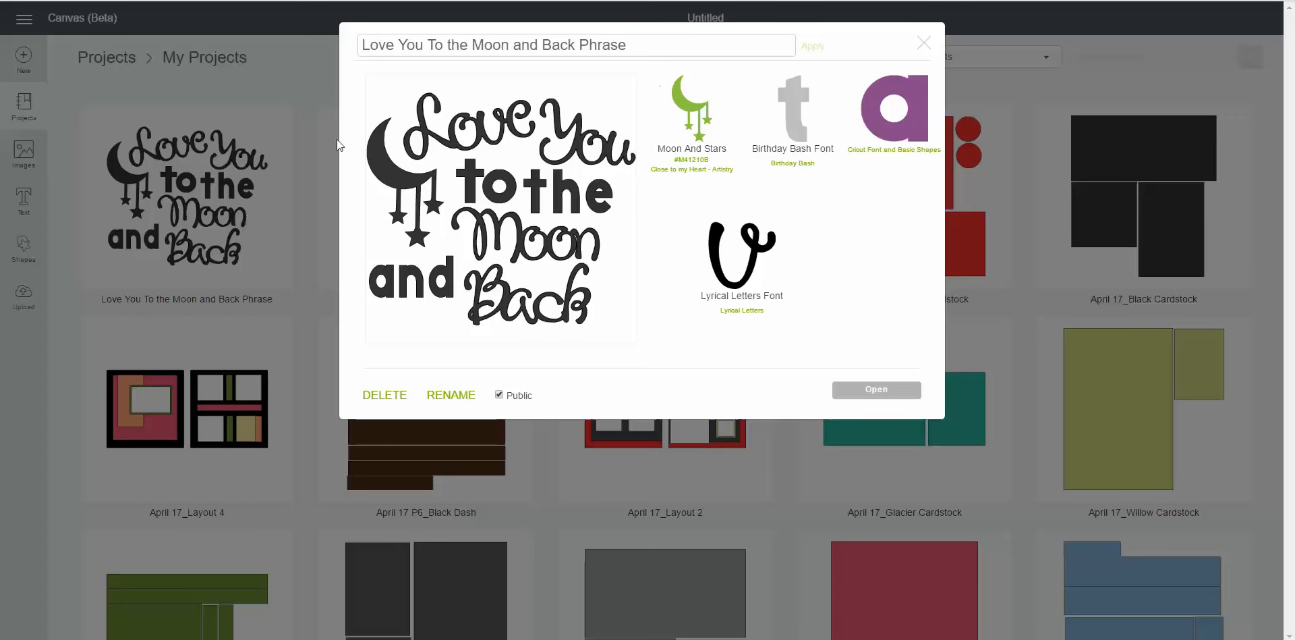
click(876, 391)
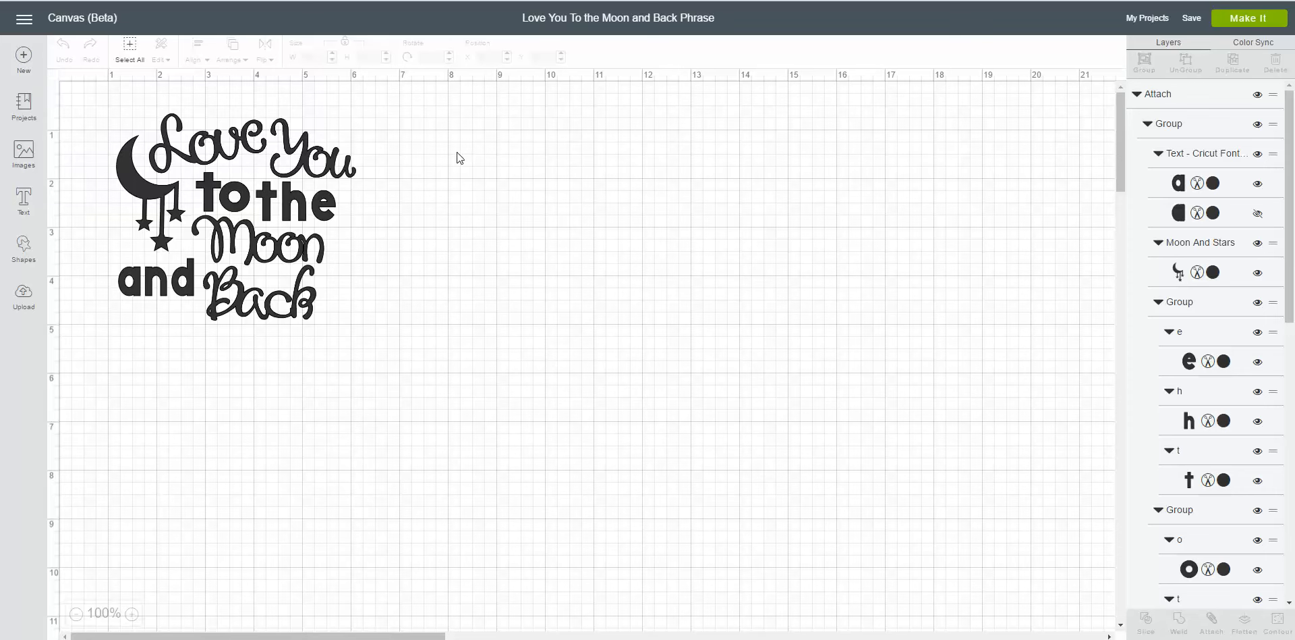
Select the phrase design, preview it on the cutting mat, and return to the canvas.
click(291, 181)
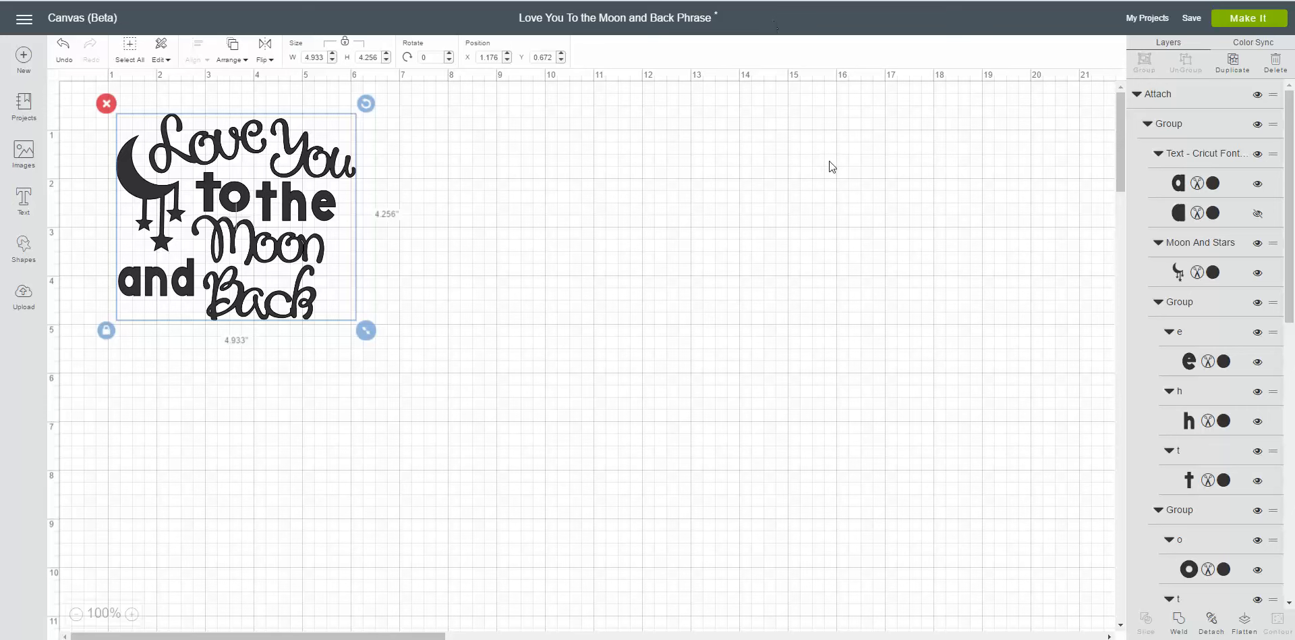
click(1244, 26)
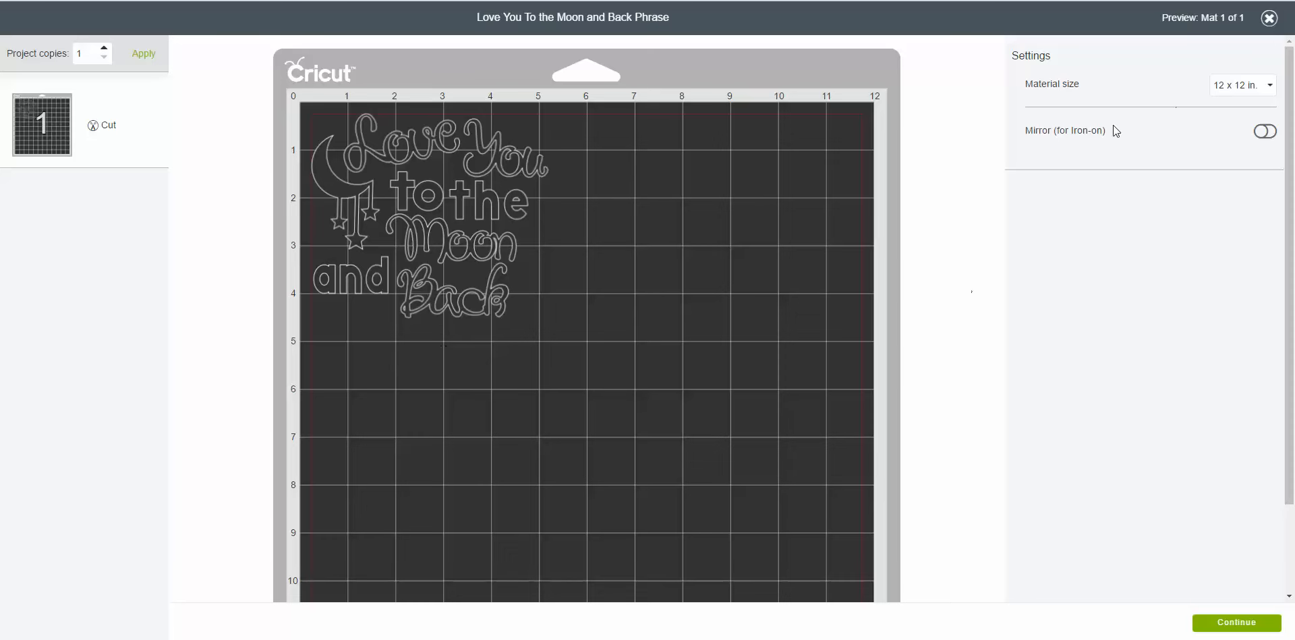
click(1269, 20)
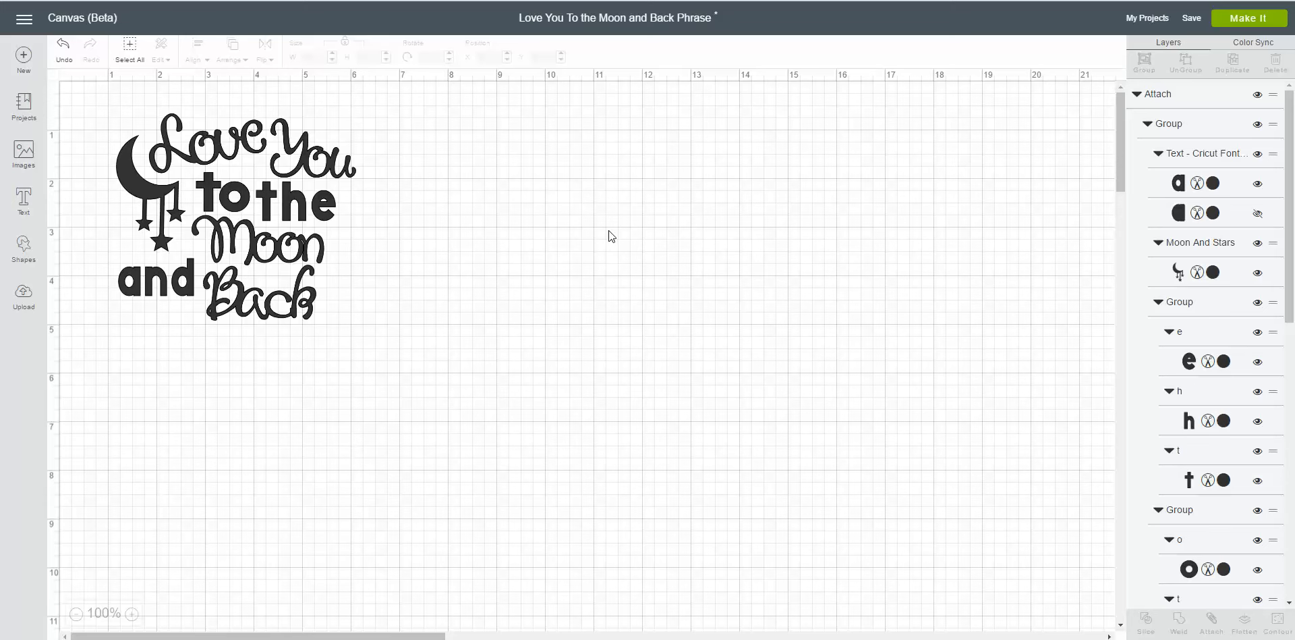
View the saved projects in My Projects through to the older entries, and check which project categories are available.
click(1149, 24)
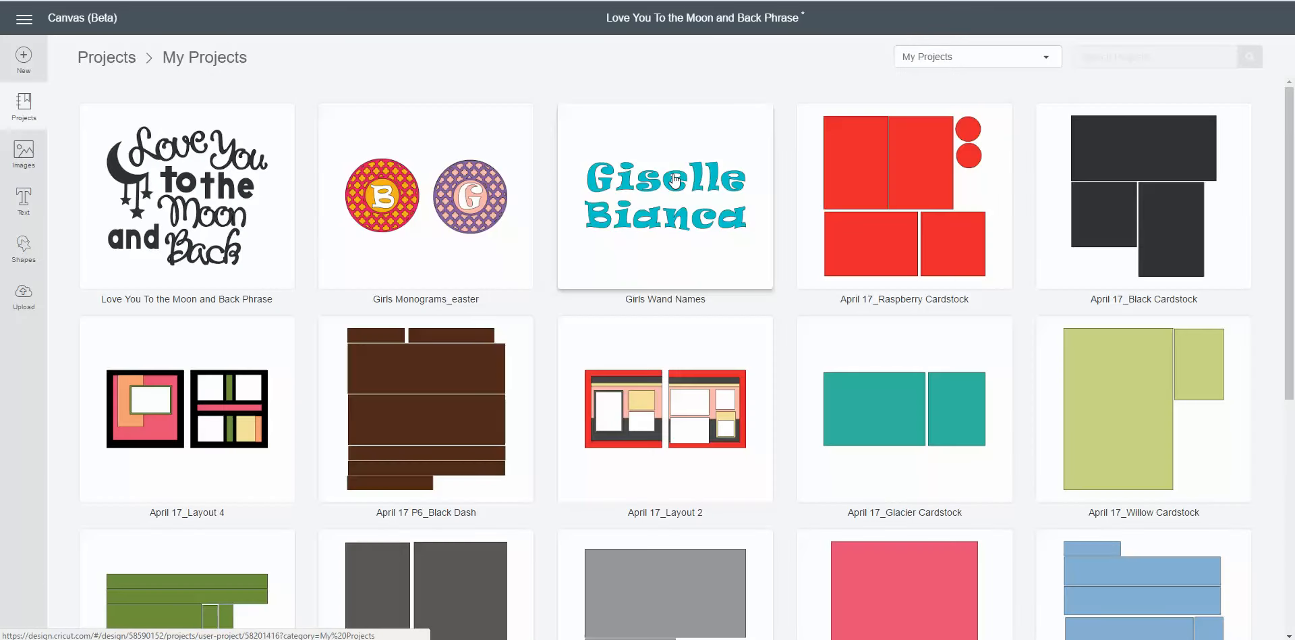
scroll(675, 180, down, 14)
scroll(675, 179, up, 14)
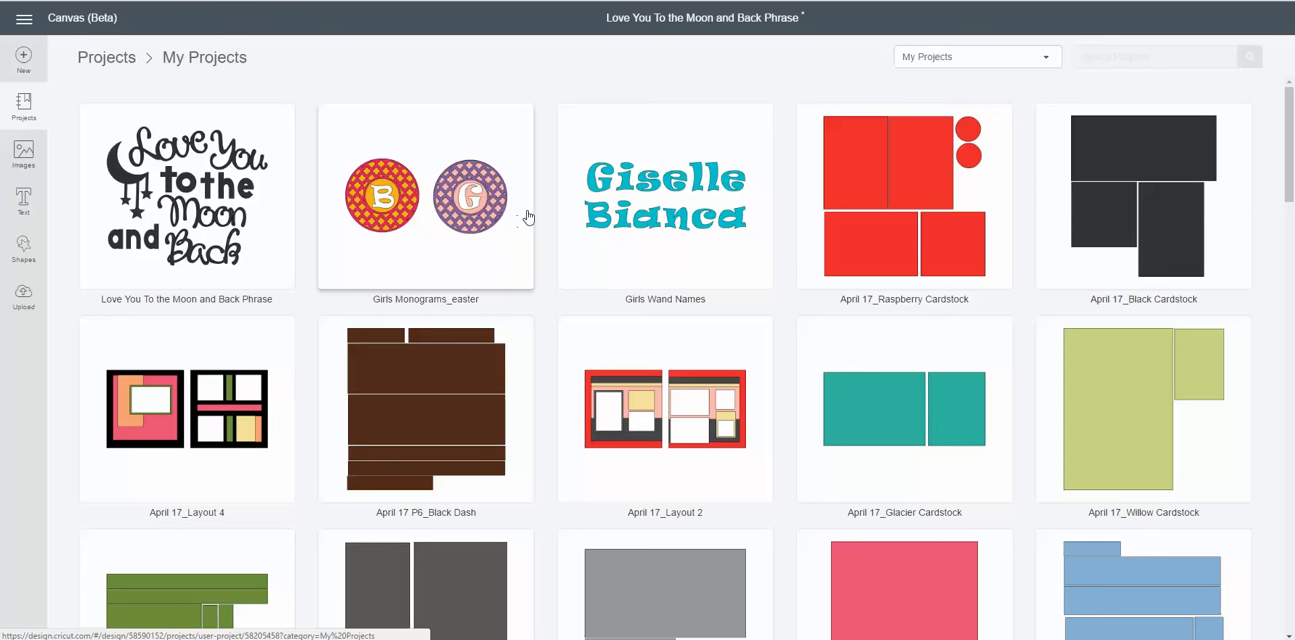
click(1048, 60)
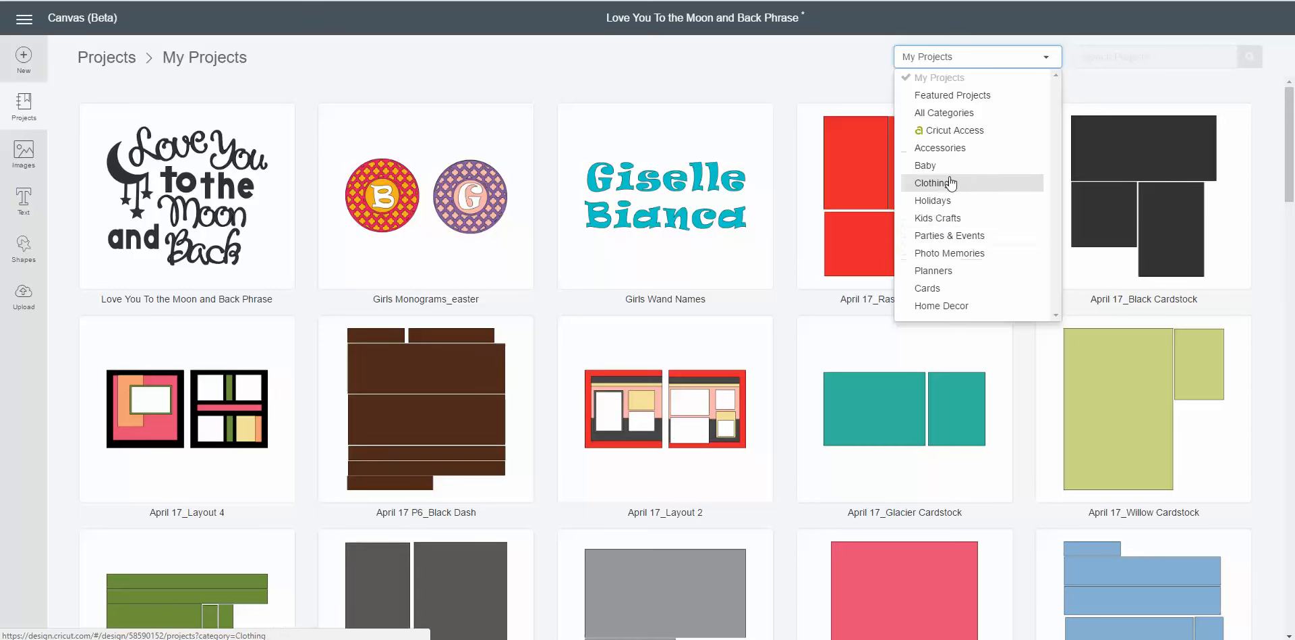
click(720, 71)
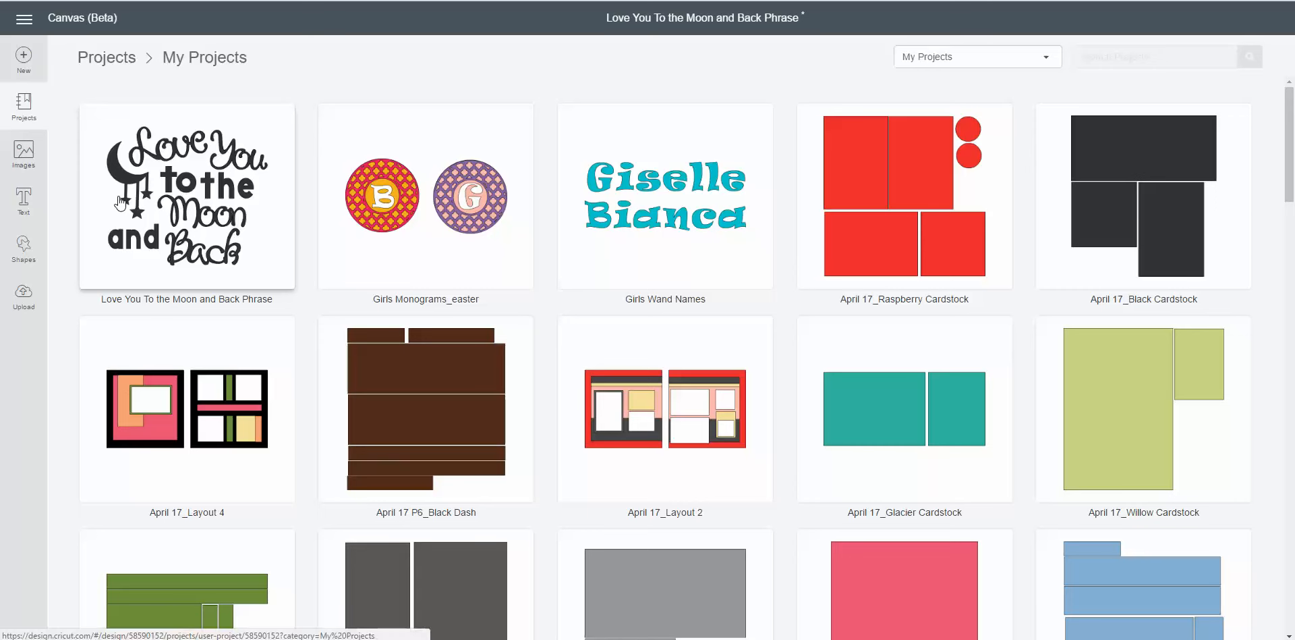
Start a new blank project, replacing the unsaved phrase project on the canvas.
click(23, 59)
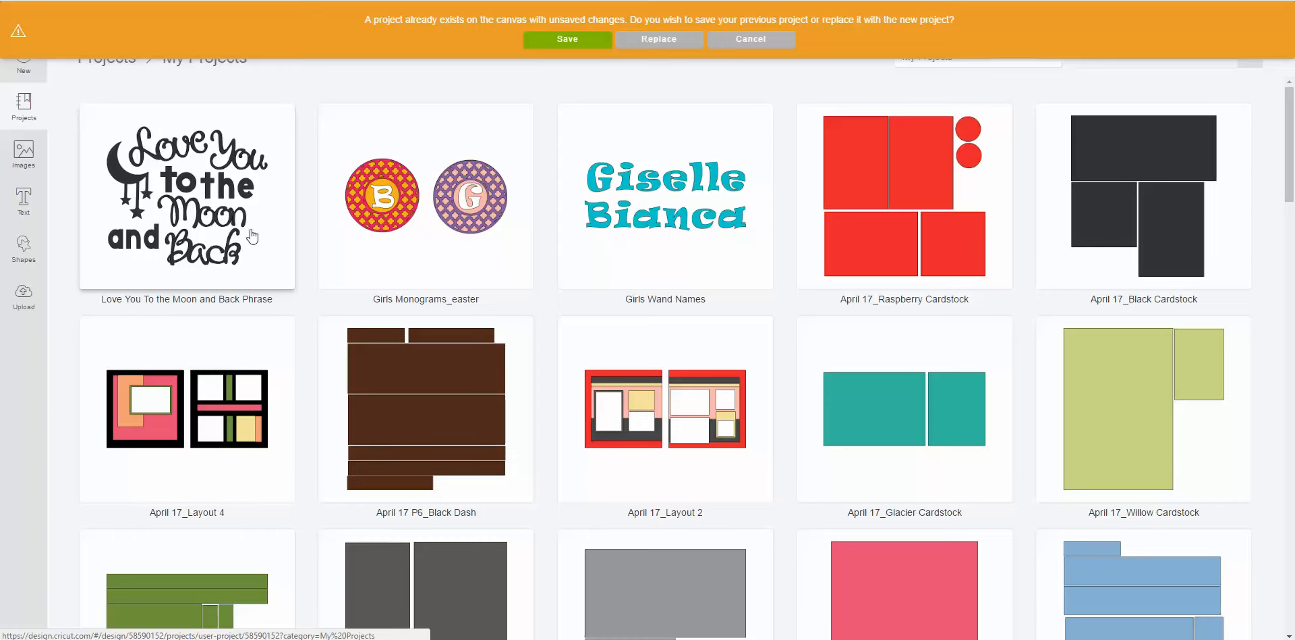
click(659, 39)
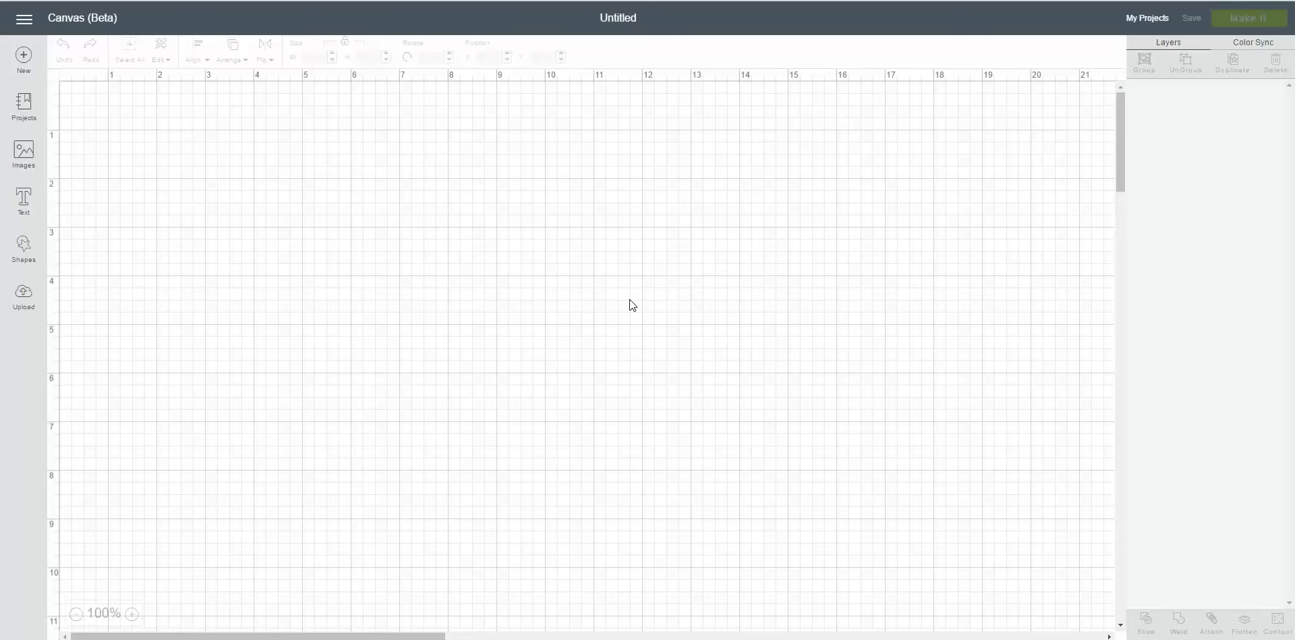
View the ready-made projects in All Categories, including the list of categories and the project search field.
click(24, 106)
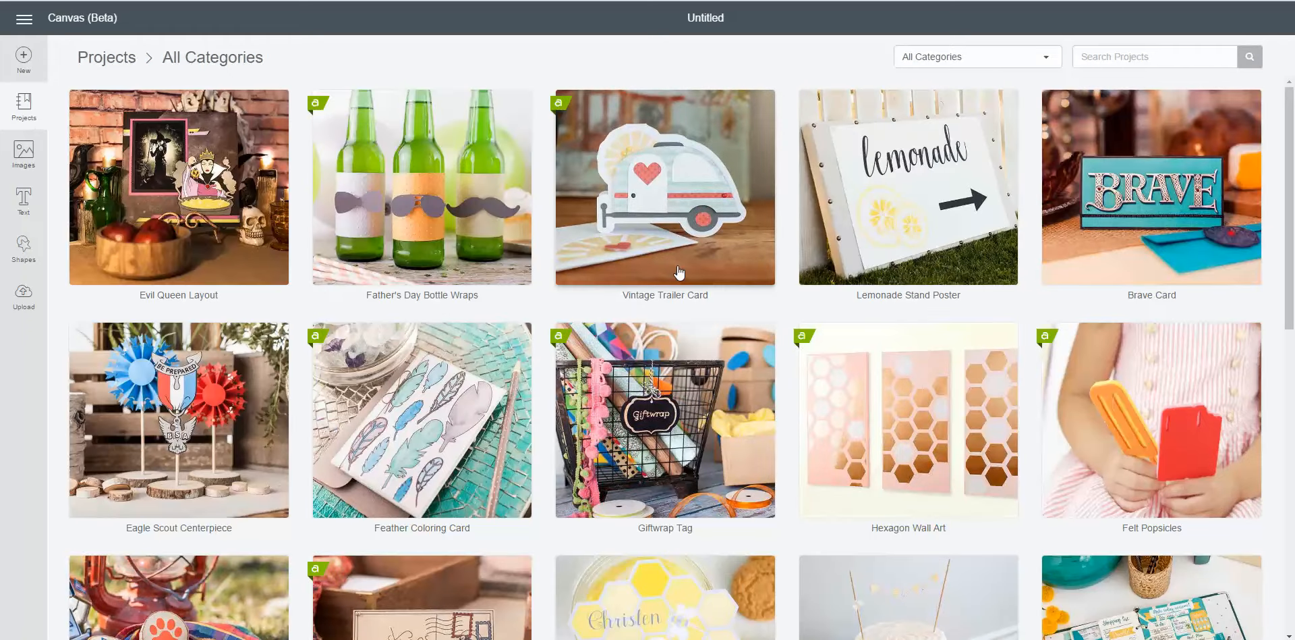
click(1051, 63)
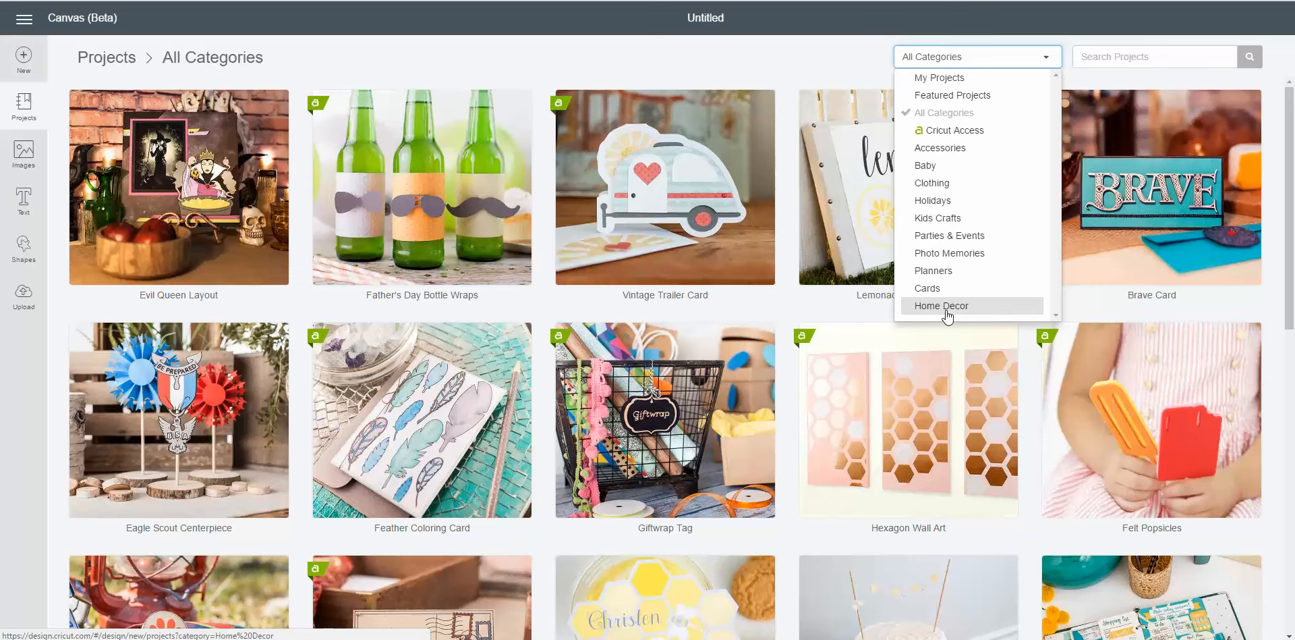
click(1094, 59)
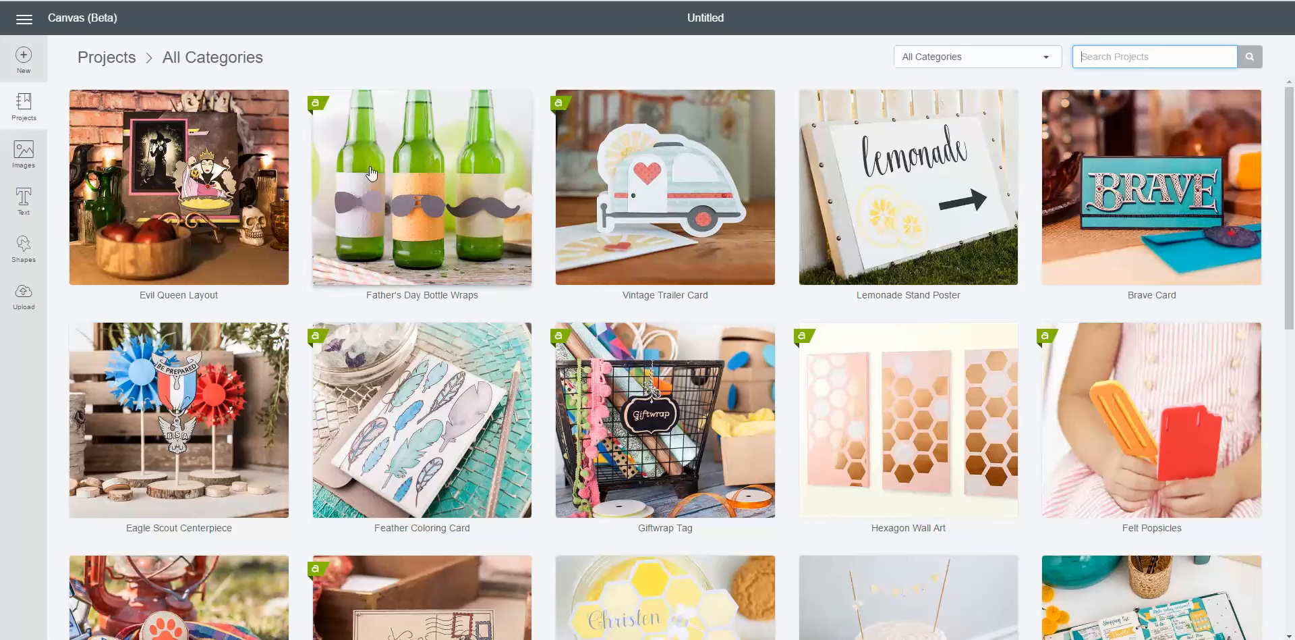
Insert the bee, the pink flower and the blue butterfly from the image library onto the canvas.
click(25, 155)
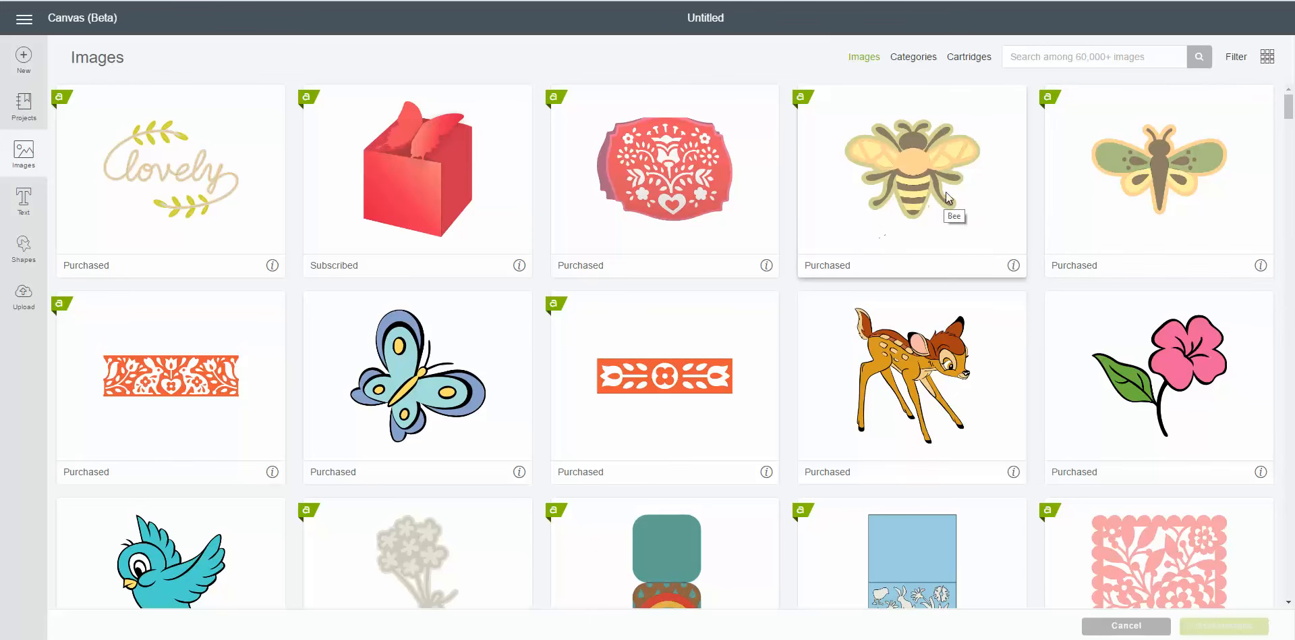
click(970, 186)
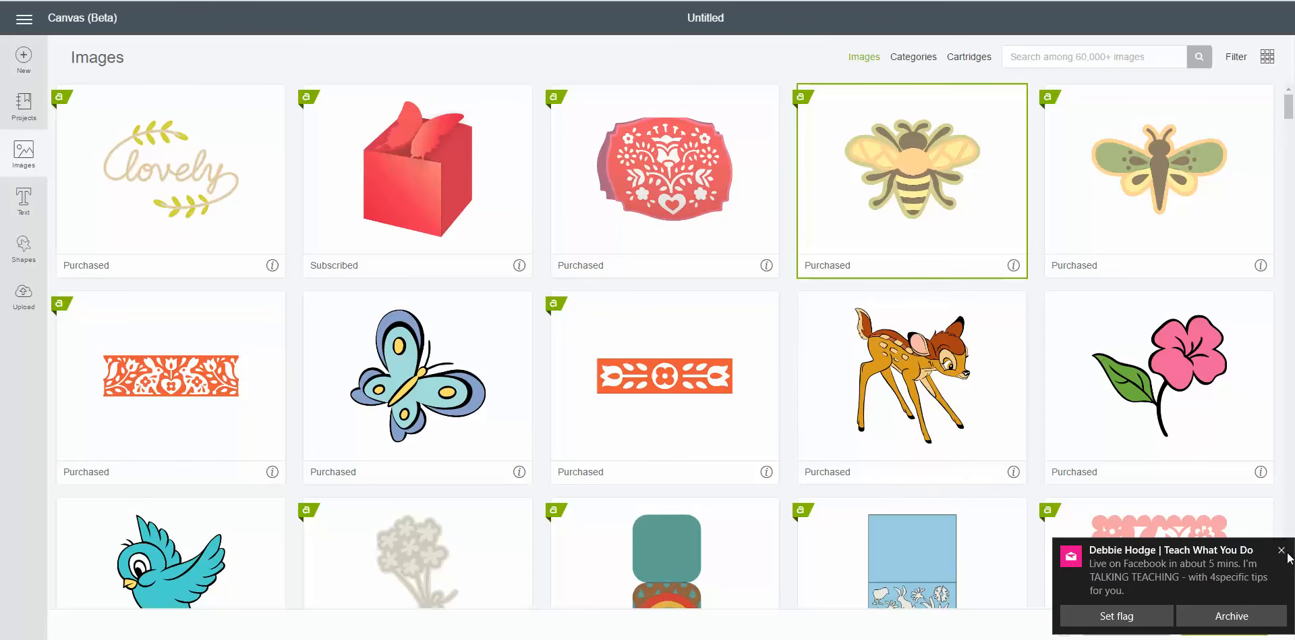
click(1283, 550)
mouse_move(1065, 627)
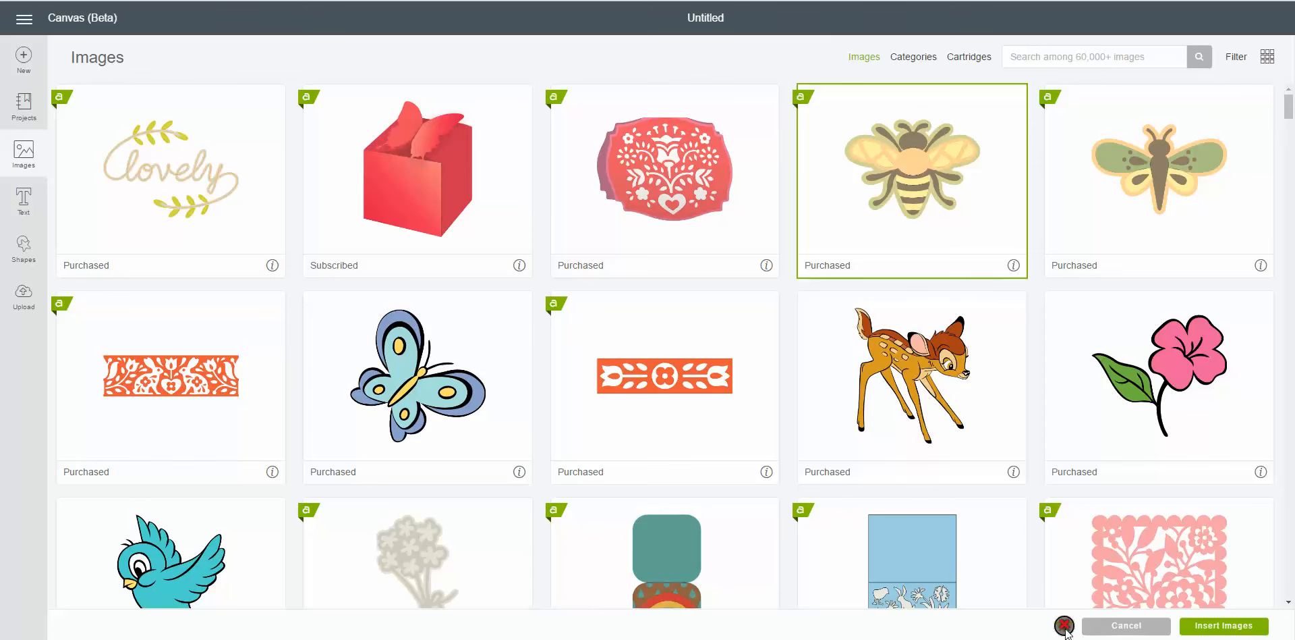
click(1220, 358)
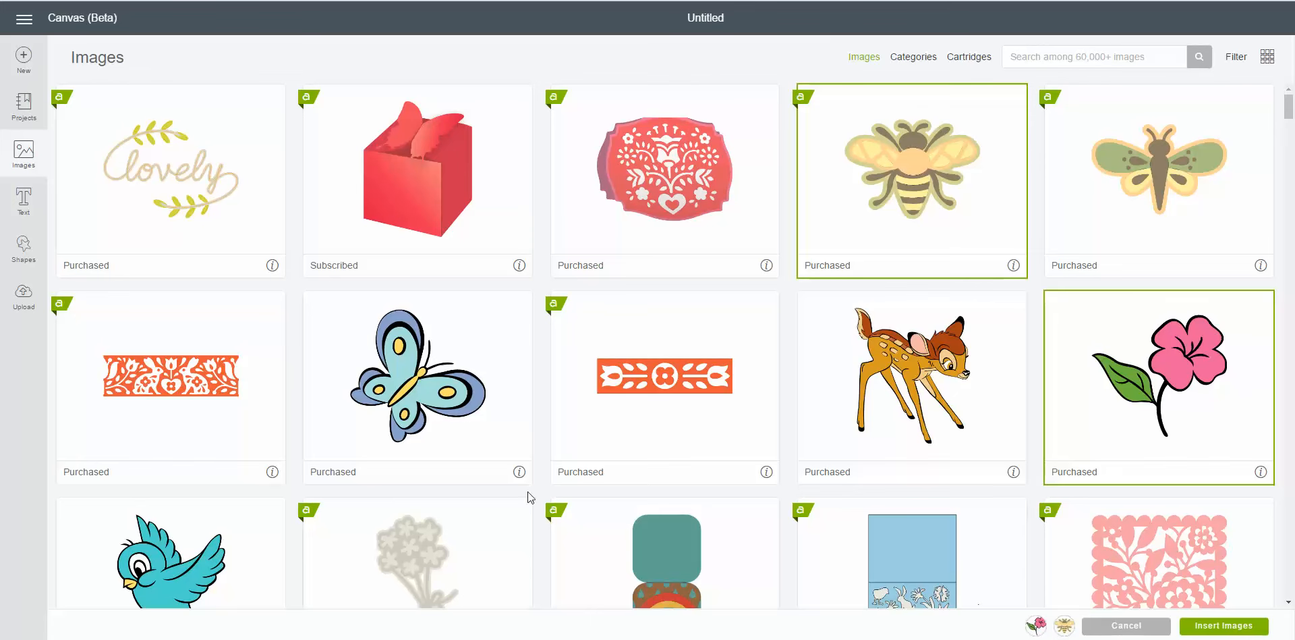
click(427, 390)
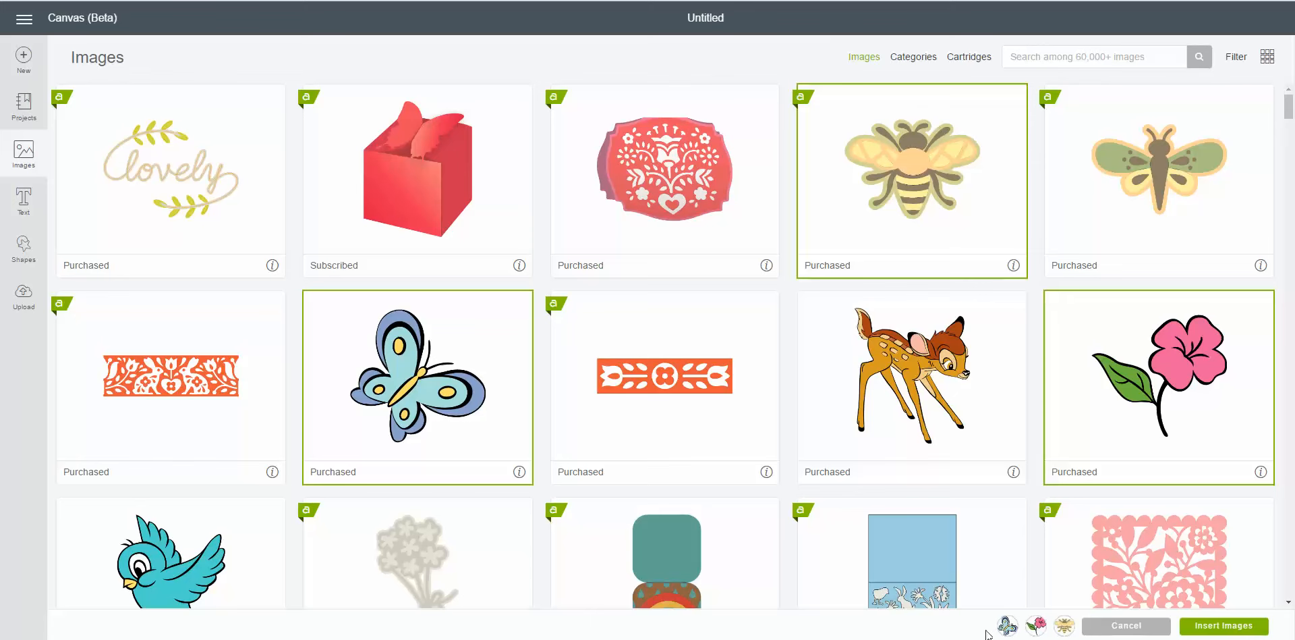
mouse_move(1069, 633)
click(1223, 626)
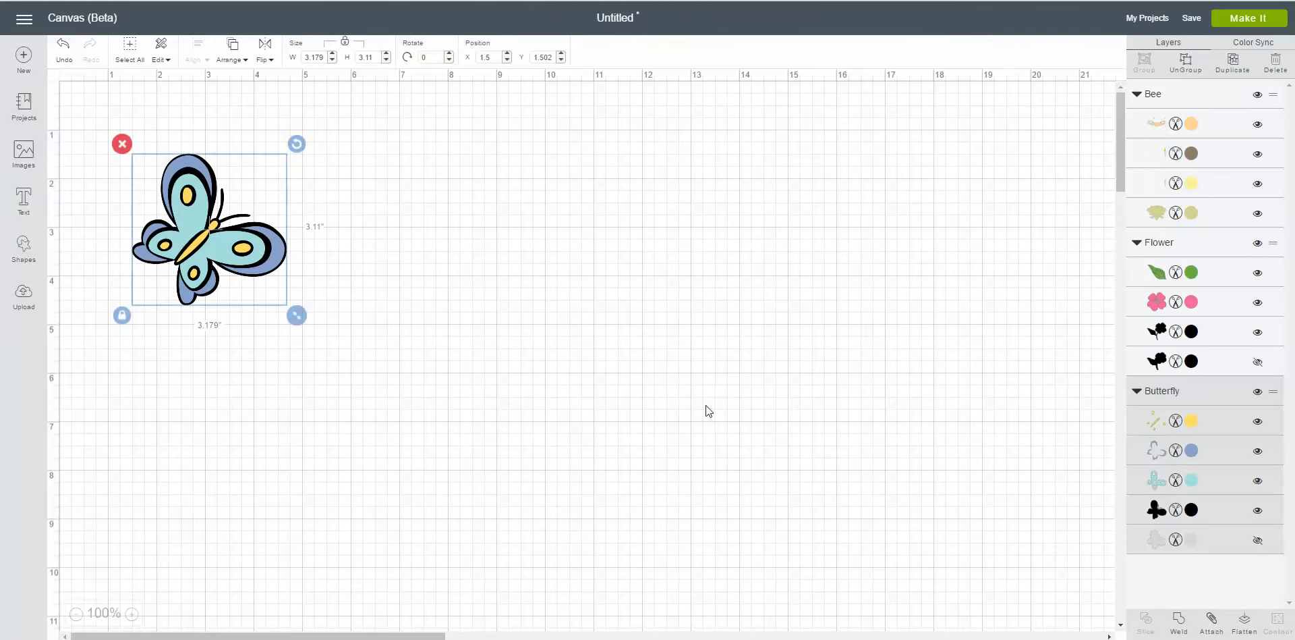
Spread the three stacked images across the canvas, with the butterfly at about X 1.9, the flower at X 8.2 and the bee at X 12.8.
drag(342, 312, 842, 301)
drag(283, 233, 582, 235)
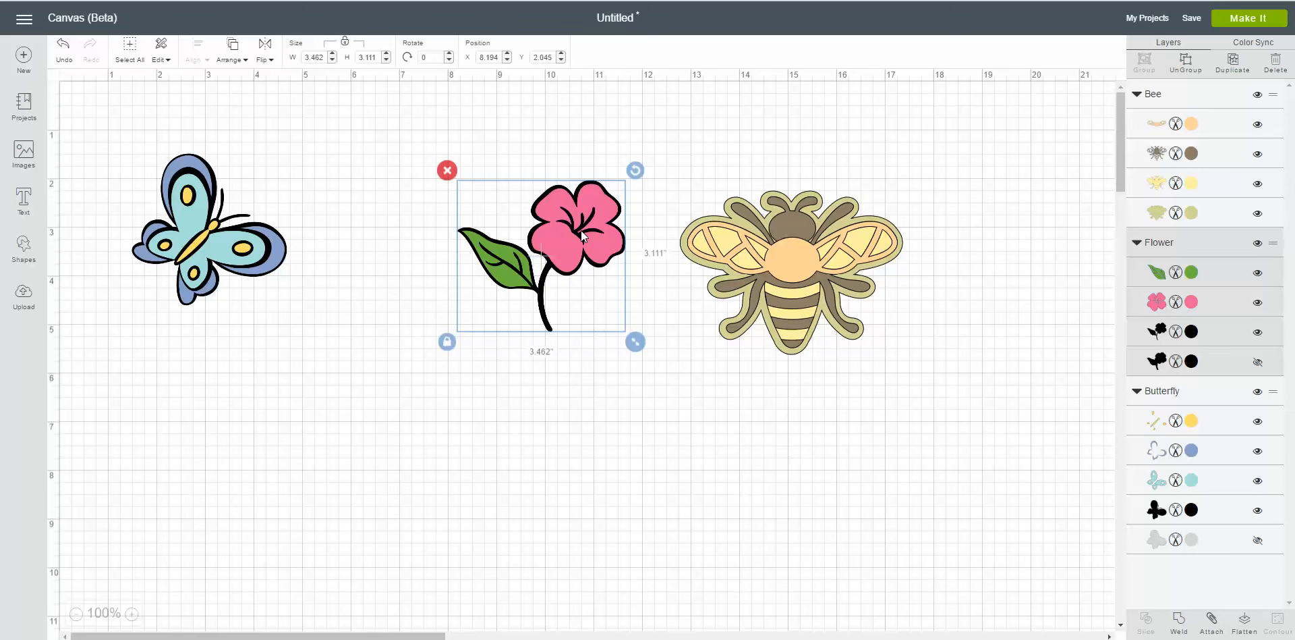
drag(231, 259, 252, 266)
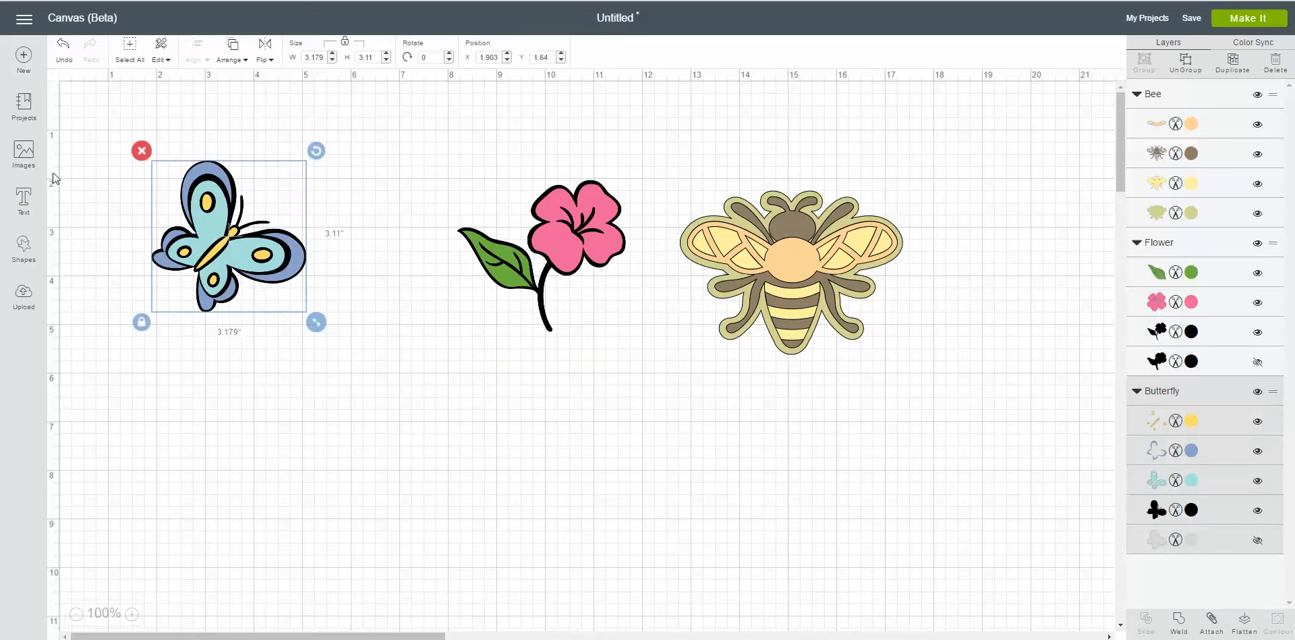
Delete the butterfly and the flower from the canvas.
click(141, 150)
click(543, 212)
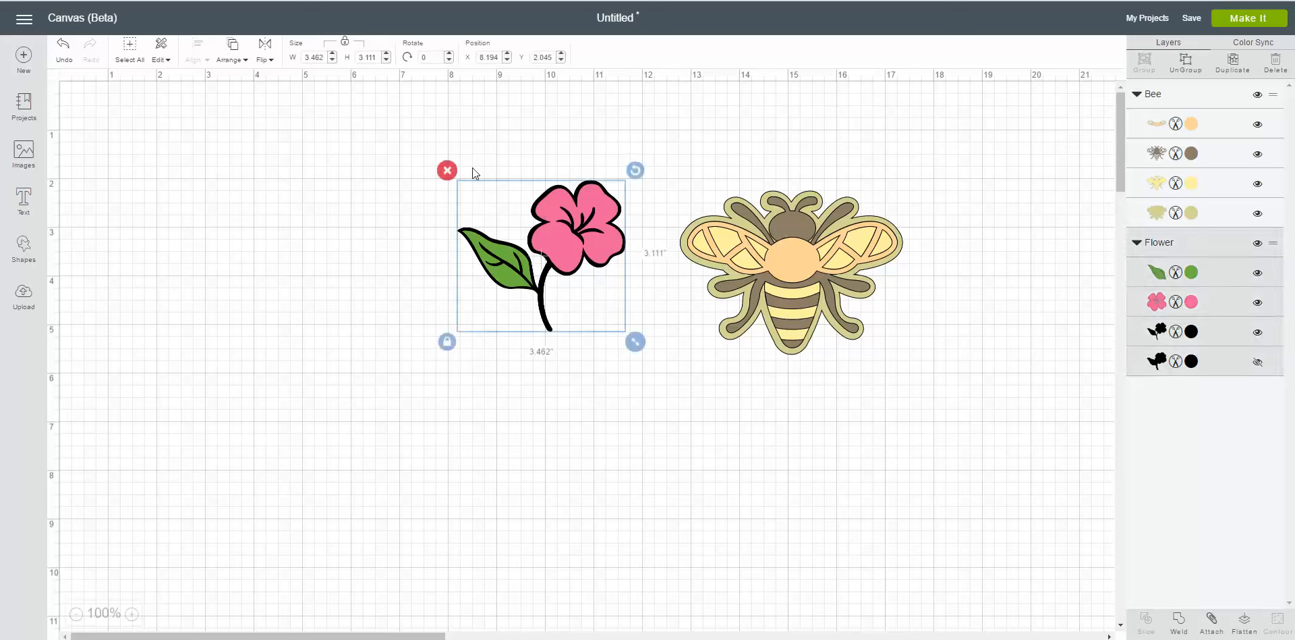
click(448, 170)
Move the bee up and to the left, to about X 10.8, Y 1.5, and deselect it.
click(747, 211)
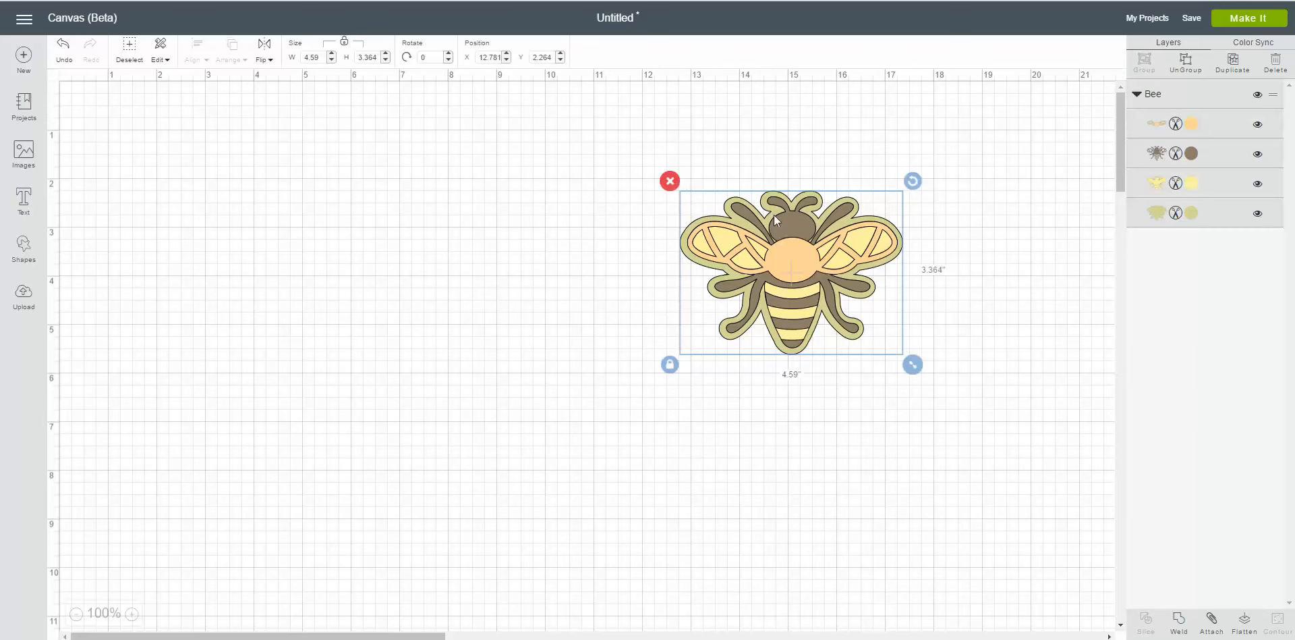
drag(775, 219, 681, 182)
click(809, 243)
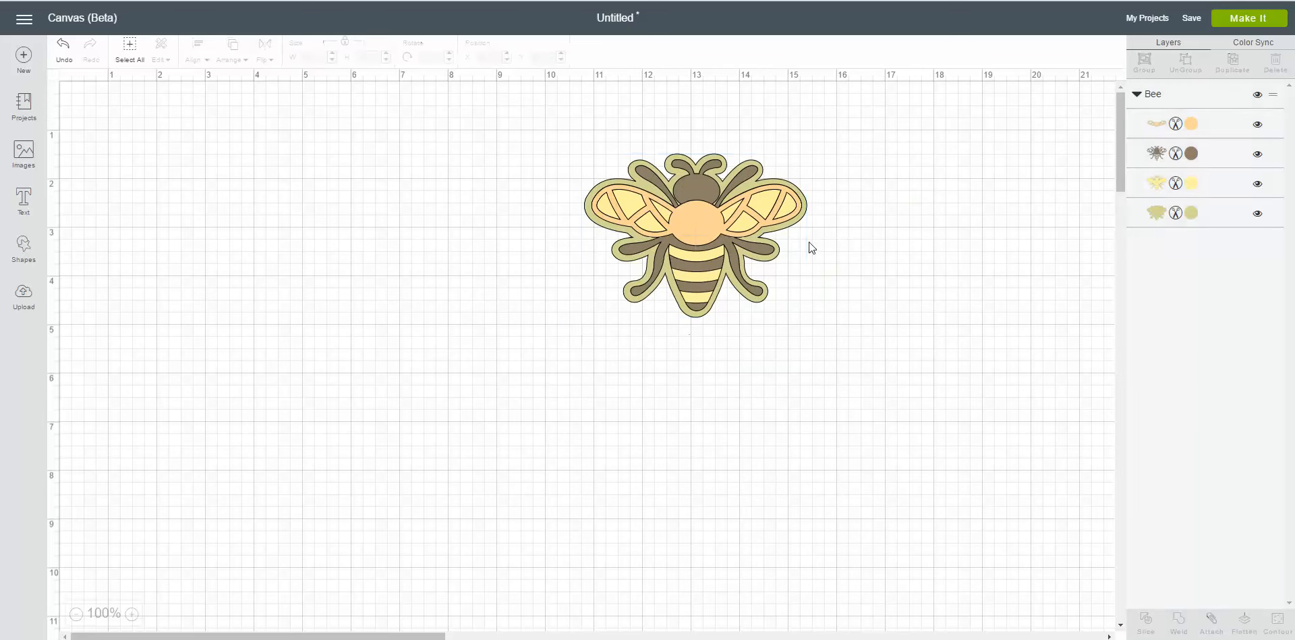
Hide the whole Bee layer group, show it again, and delete the bee from the canvas.
click(697, 276)
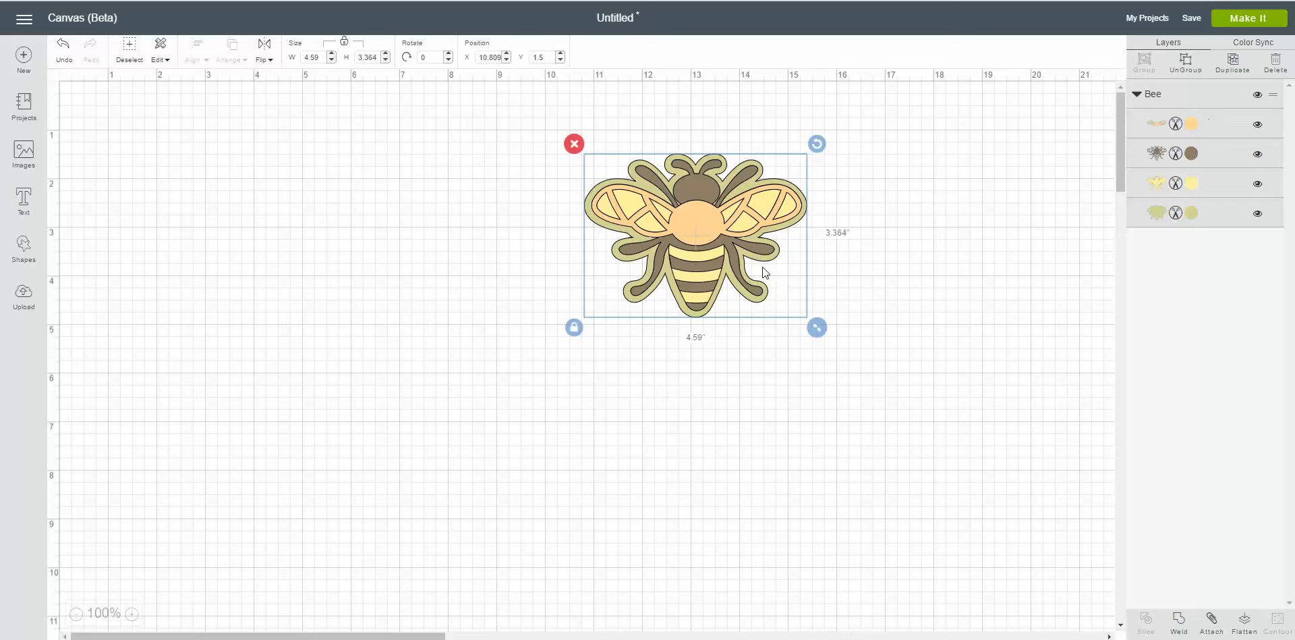
click(1257, 95)
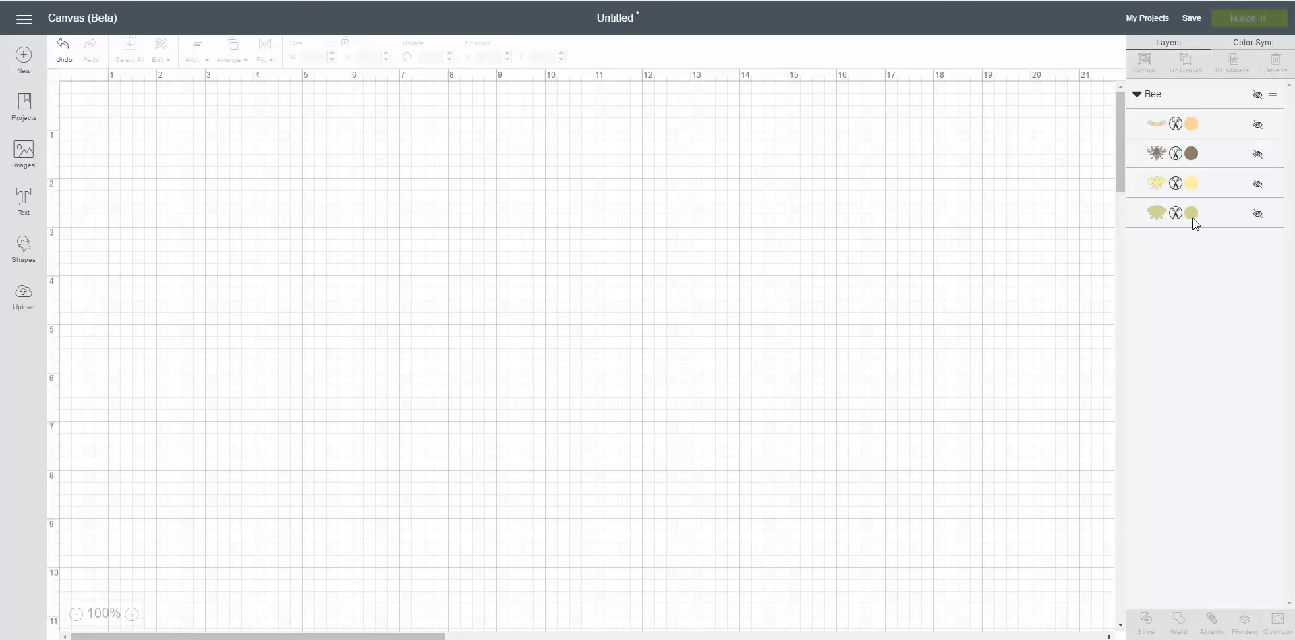
click(1260, 100)
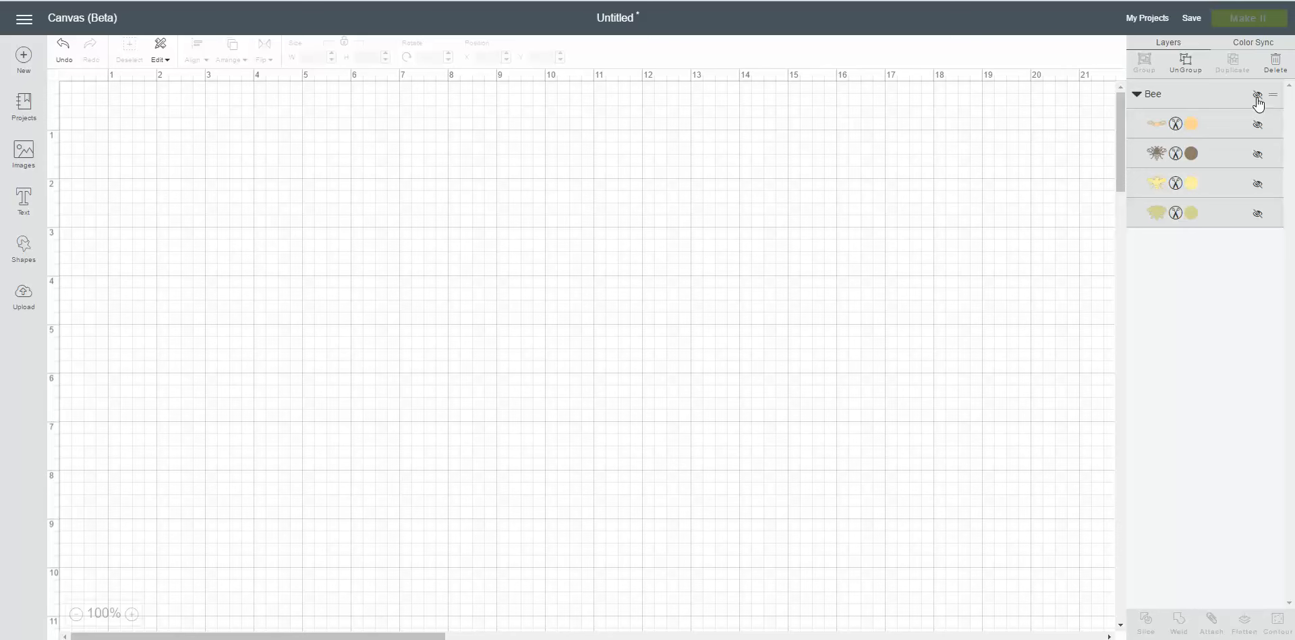
click(1259, 98)
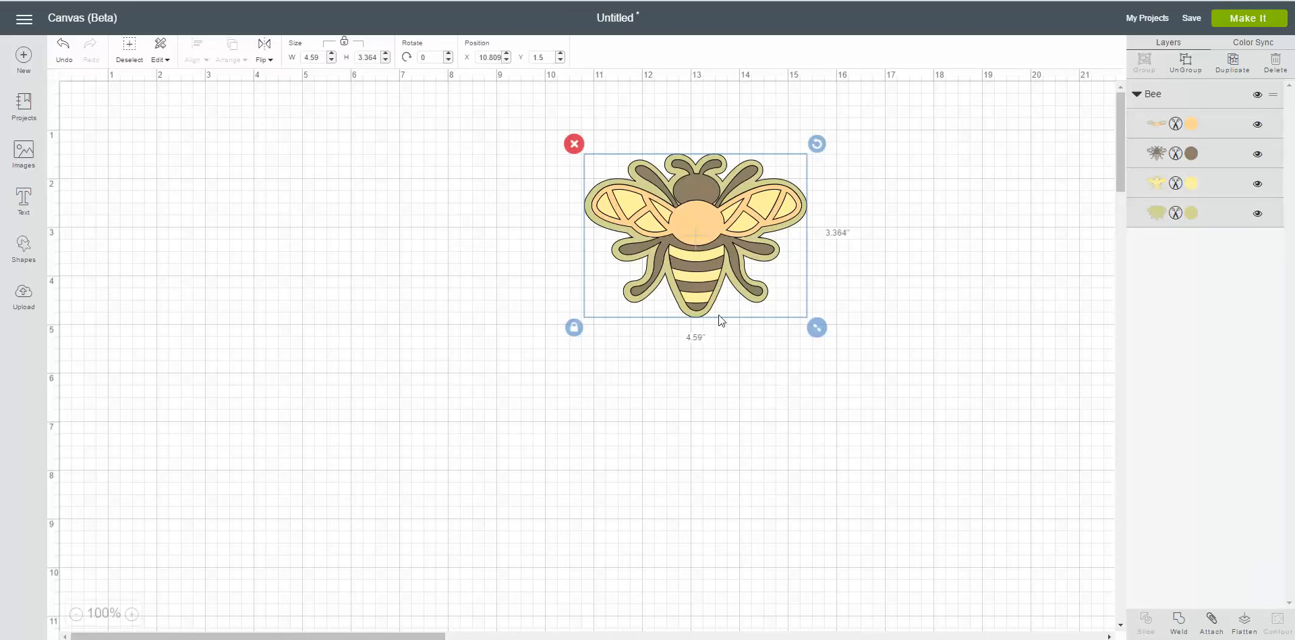
click(574, 144)
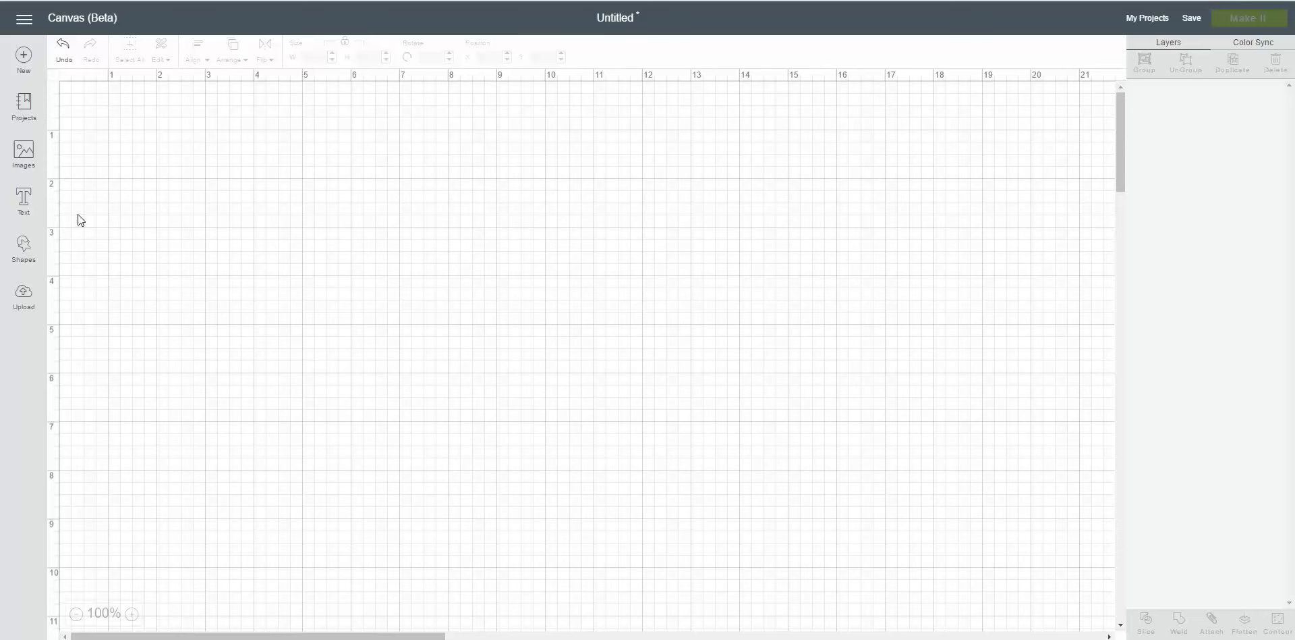
Add the text "HELLO CRICUT" and move it near the canvas's upper-left corner, at about X 1.6, Y 1.8.
click(24, 201)
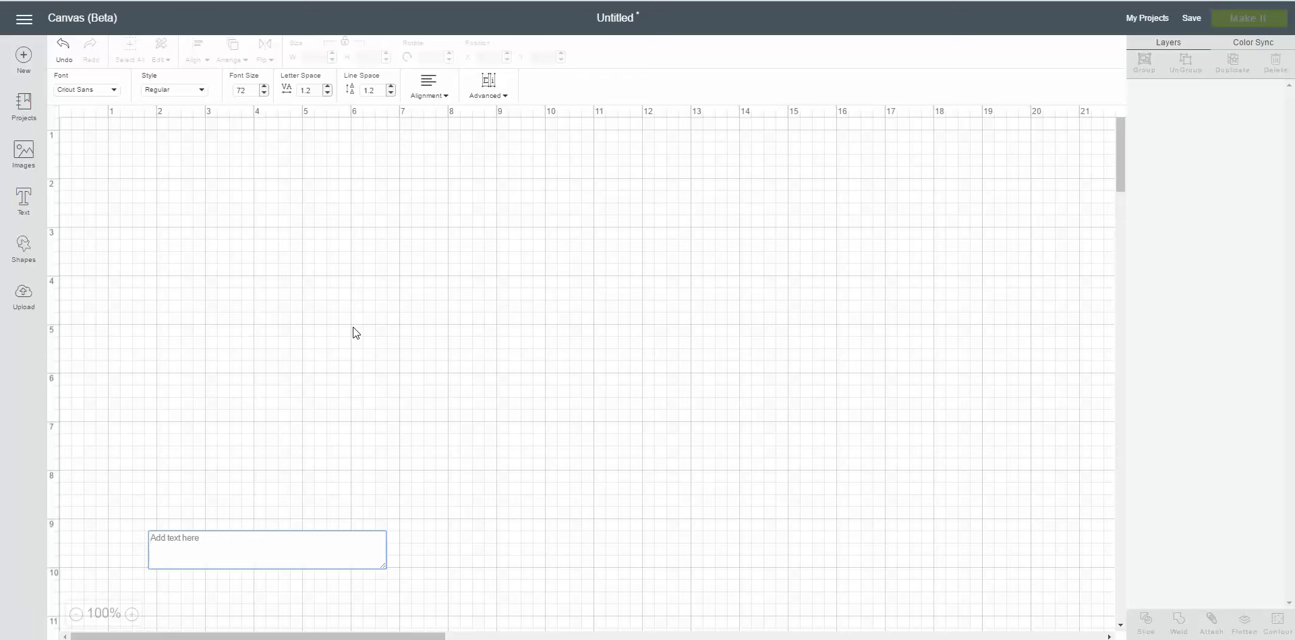
text(h)
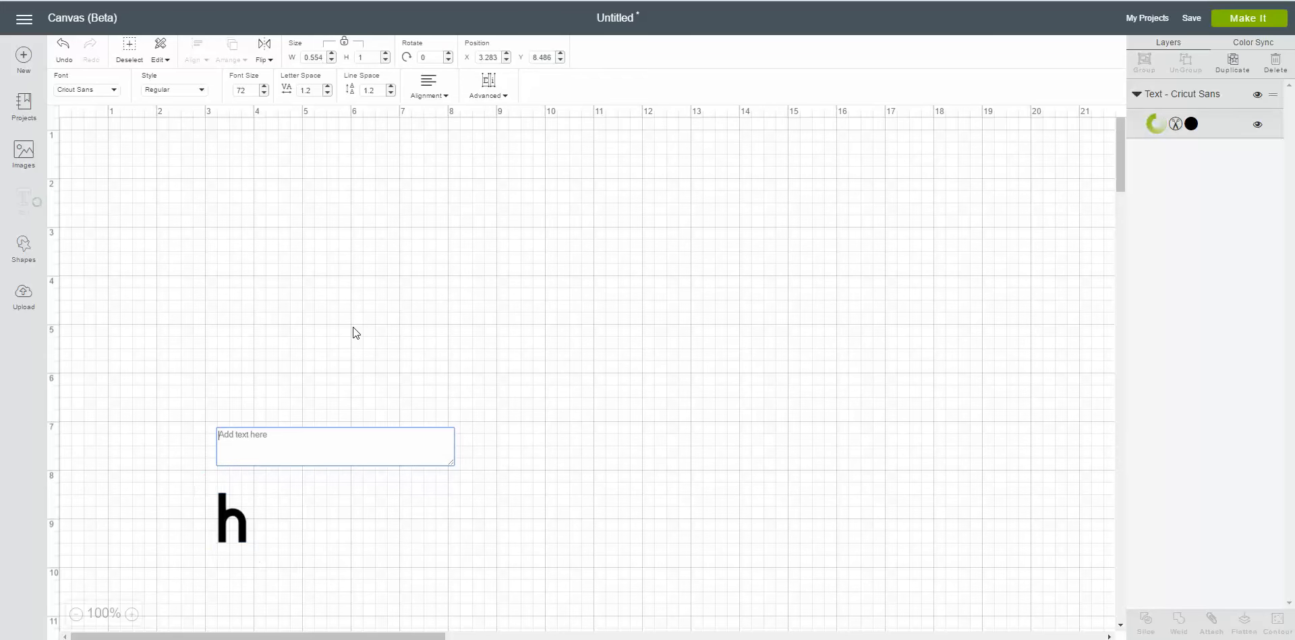
text(ellohELL)
key(BackSpace)
key(BackSpace)
key(BackSpace)
key(BackSpace)
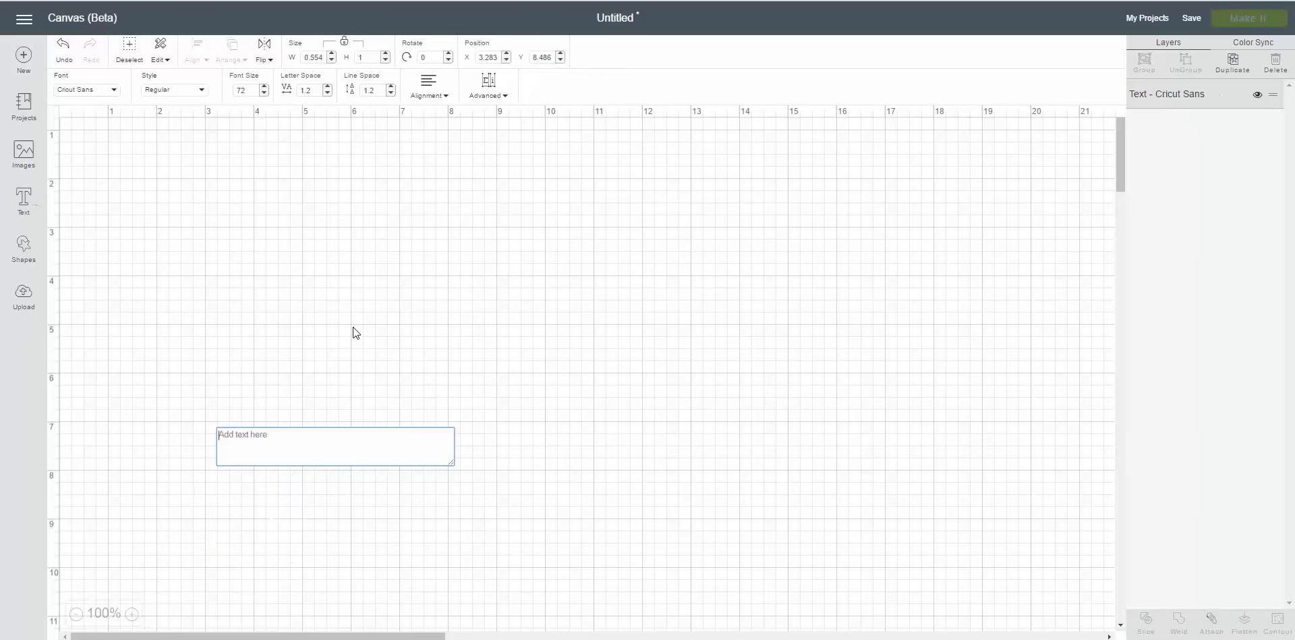
text(HELLO CIRCU)
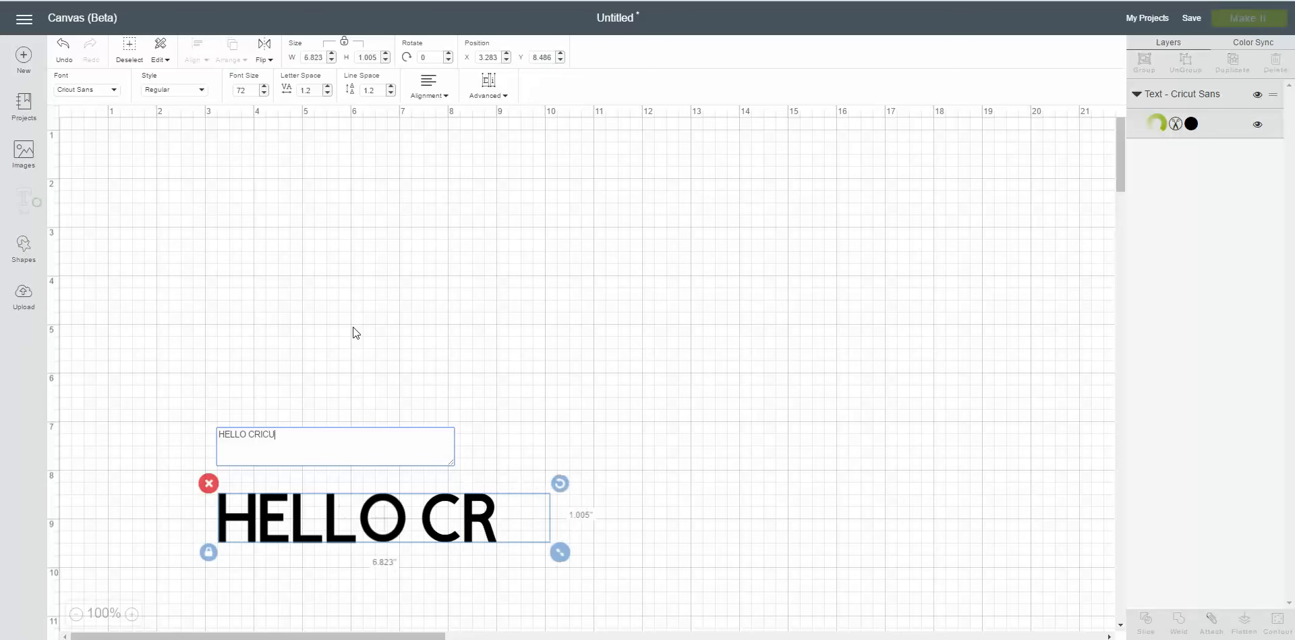
text(T)
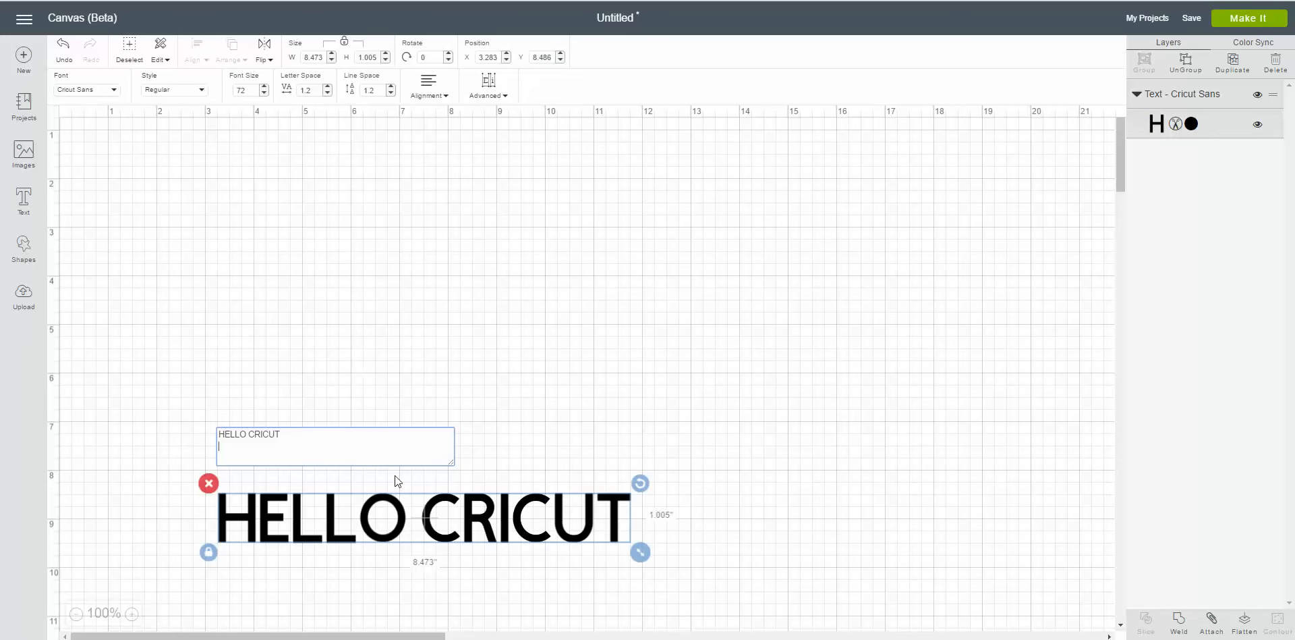
drag(389, 514, 317, 157)
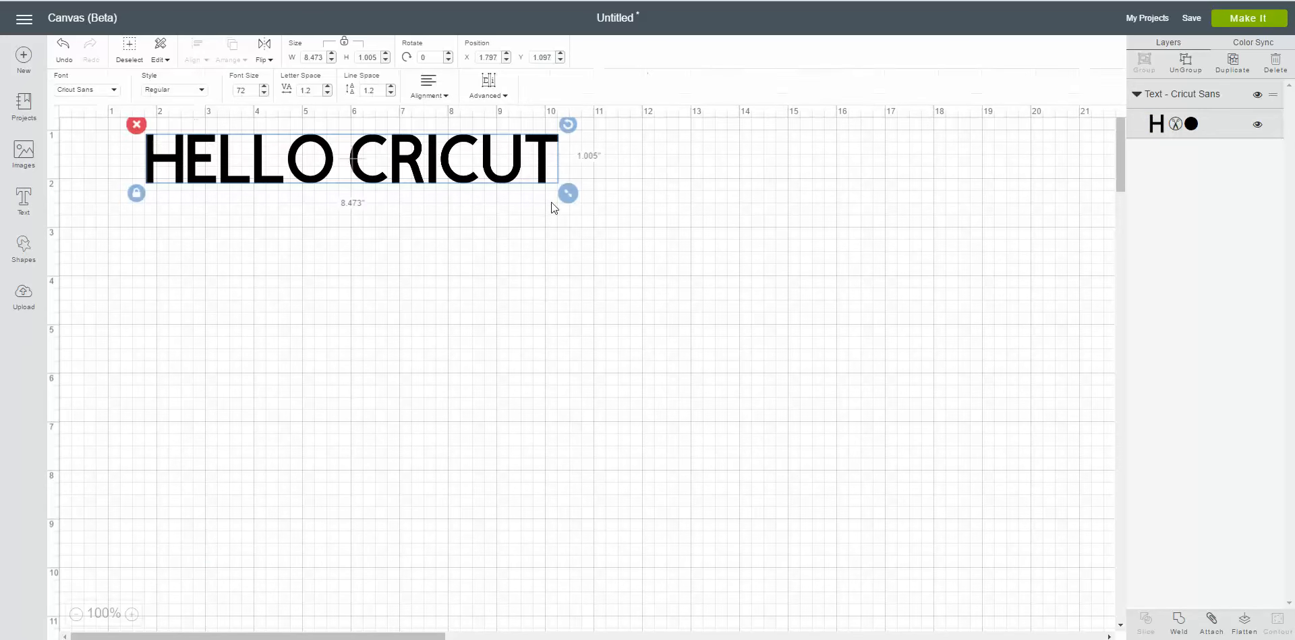
drag(451, 166, 443, 202)
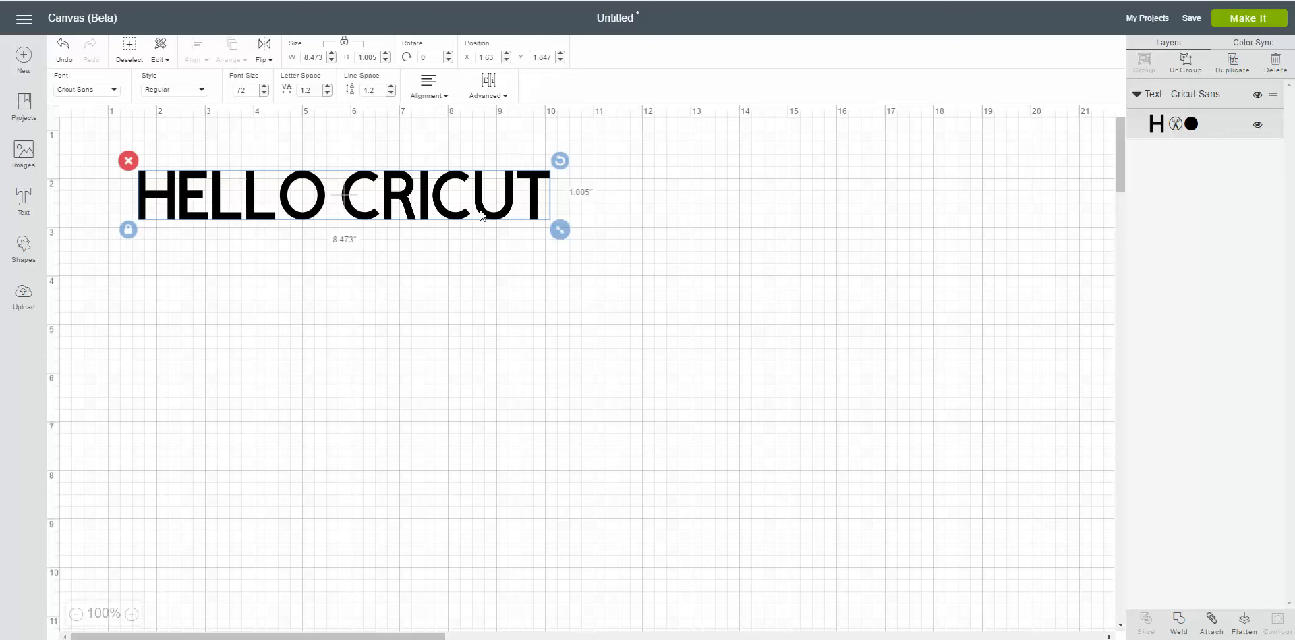
Browse the all, system and Cricut font lists and set the HELLO CRICUT text's font to Anna's Fancy Lettering - Hannah.
click(113, 92)
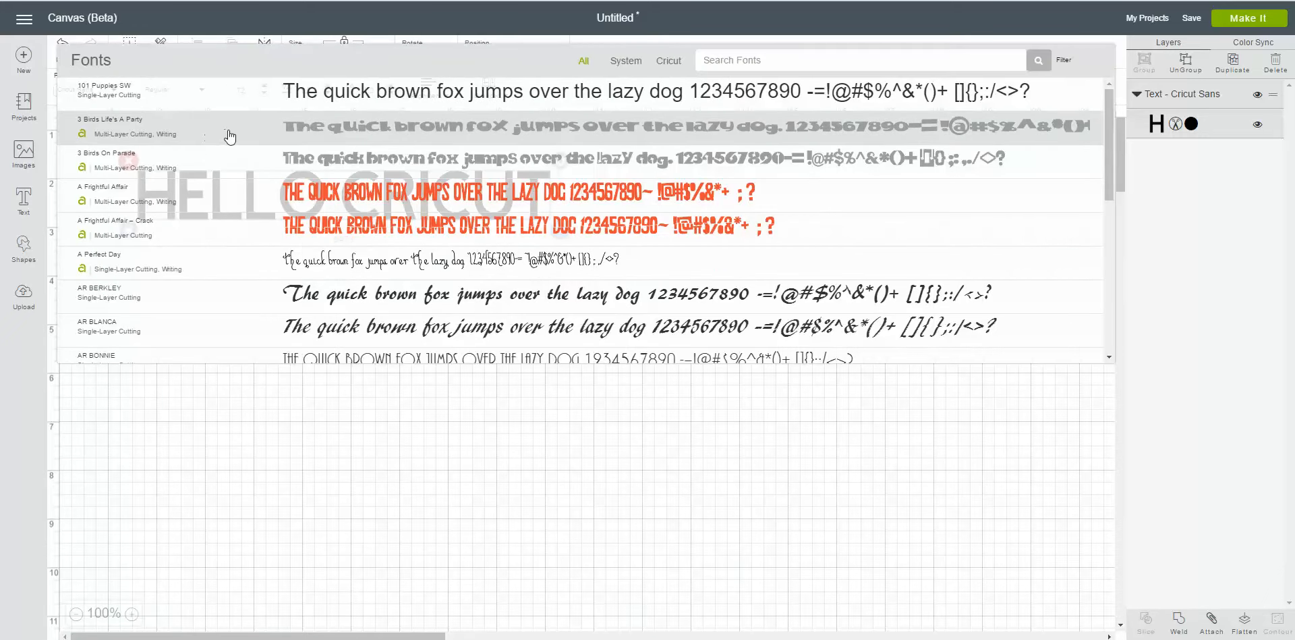
scroll(305, 101, down, 4)
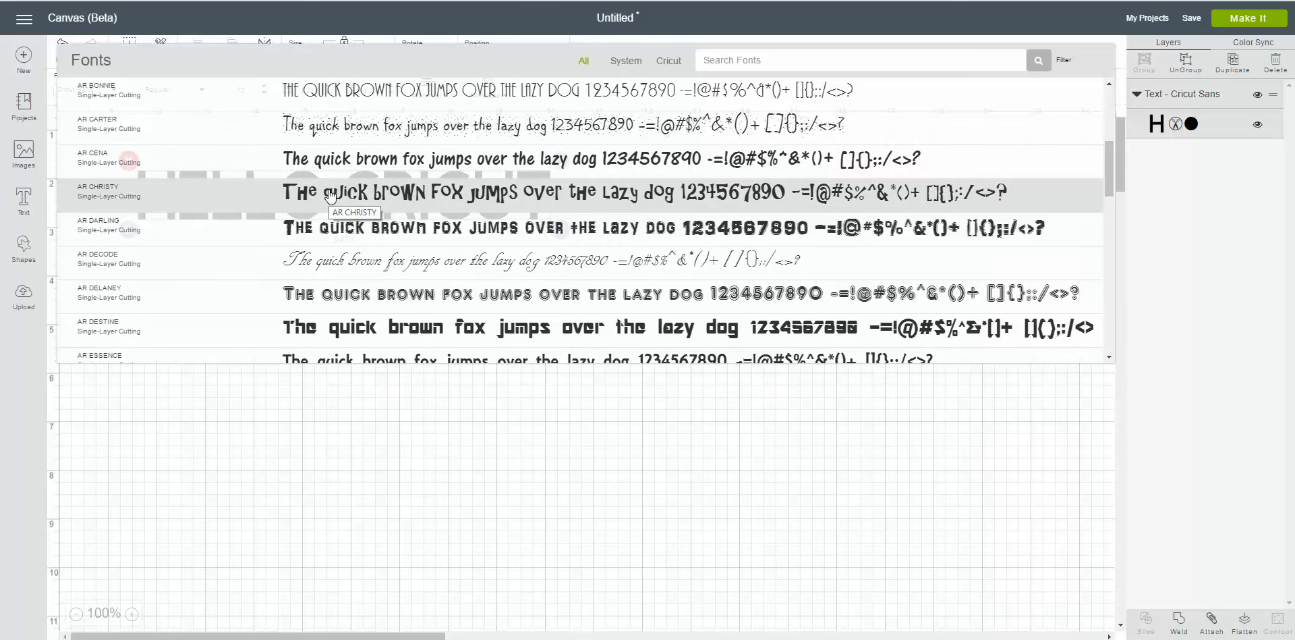
scroll(330, 195, down, 1)
scroll(329, 195, down, 2)
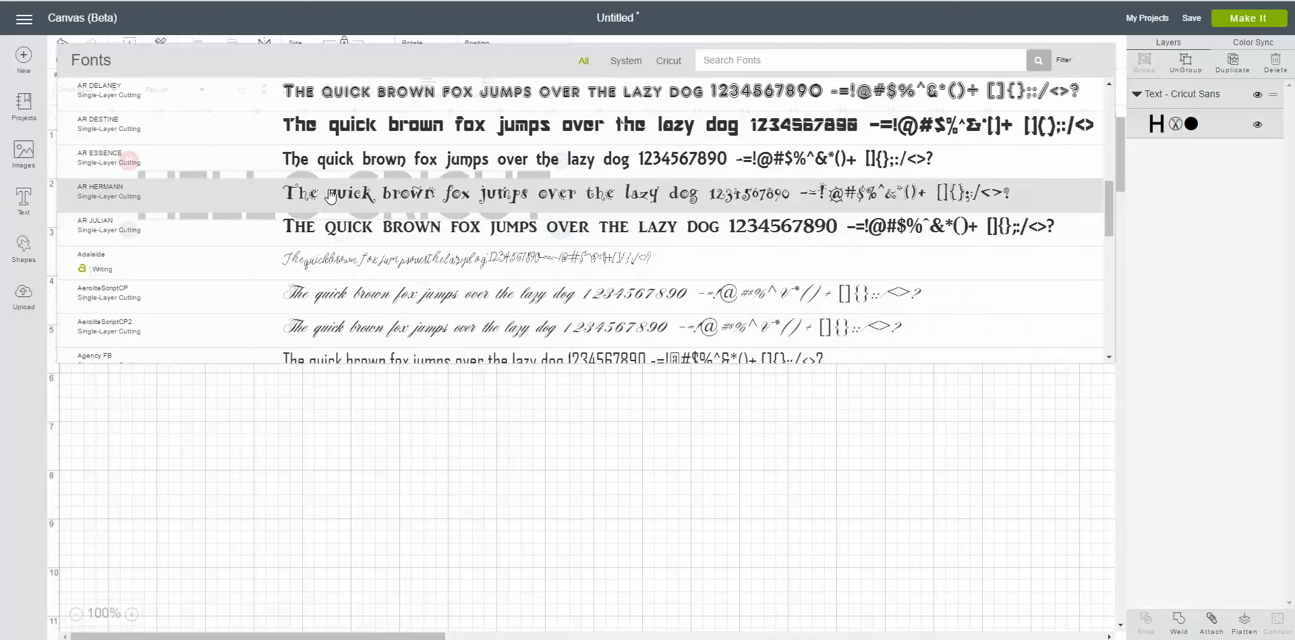
scroll(464, 315, down, 2)
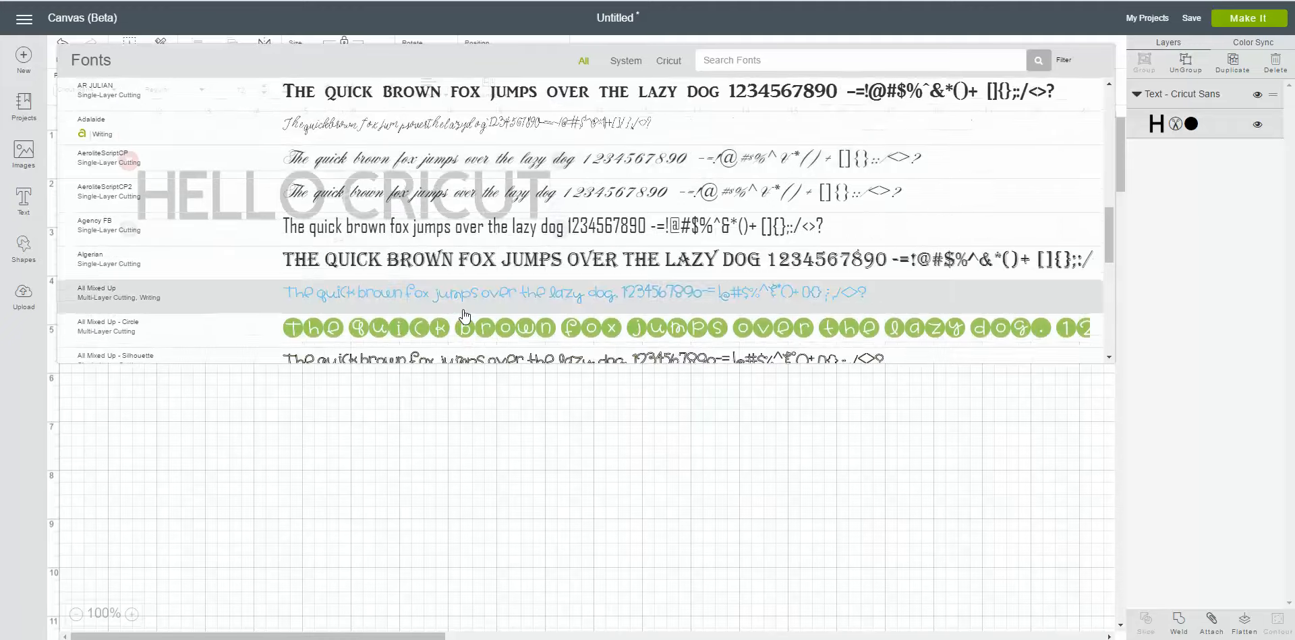
scroll(466, 316, down, 5)
scroll(466, 316, up, 14)
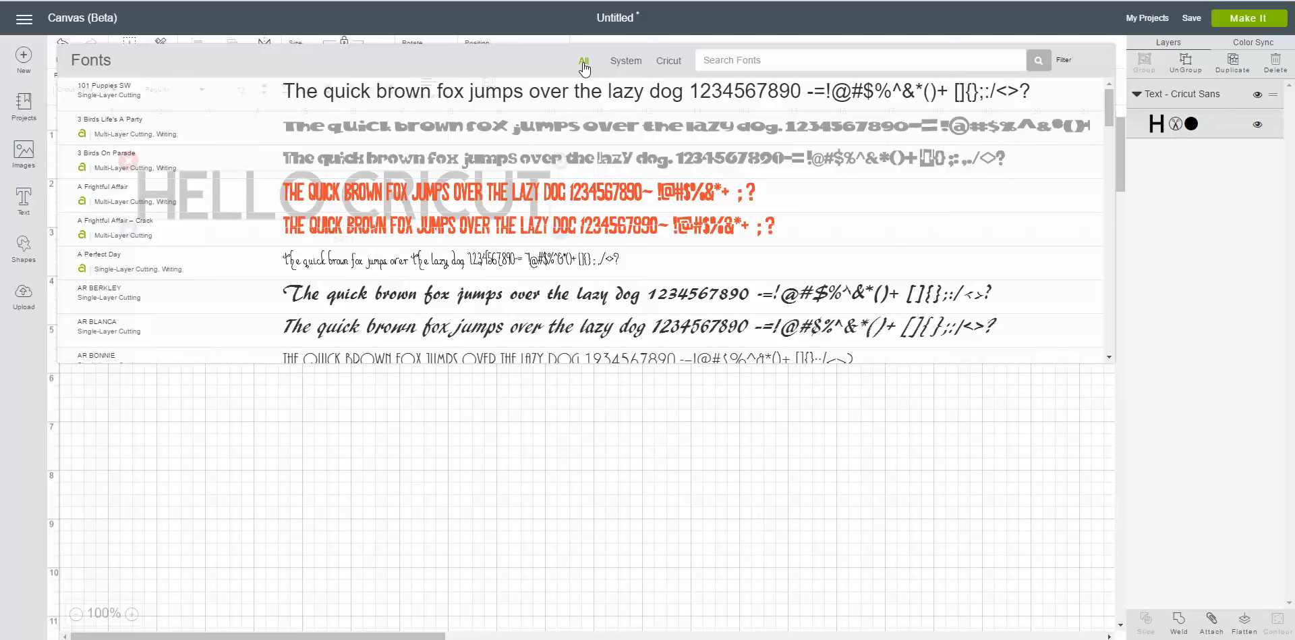
click(628, 65)
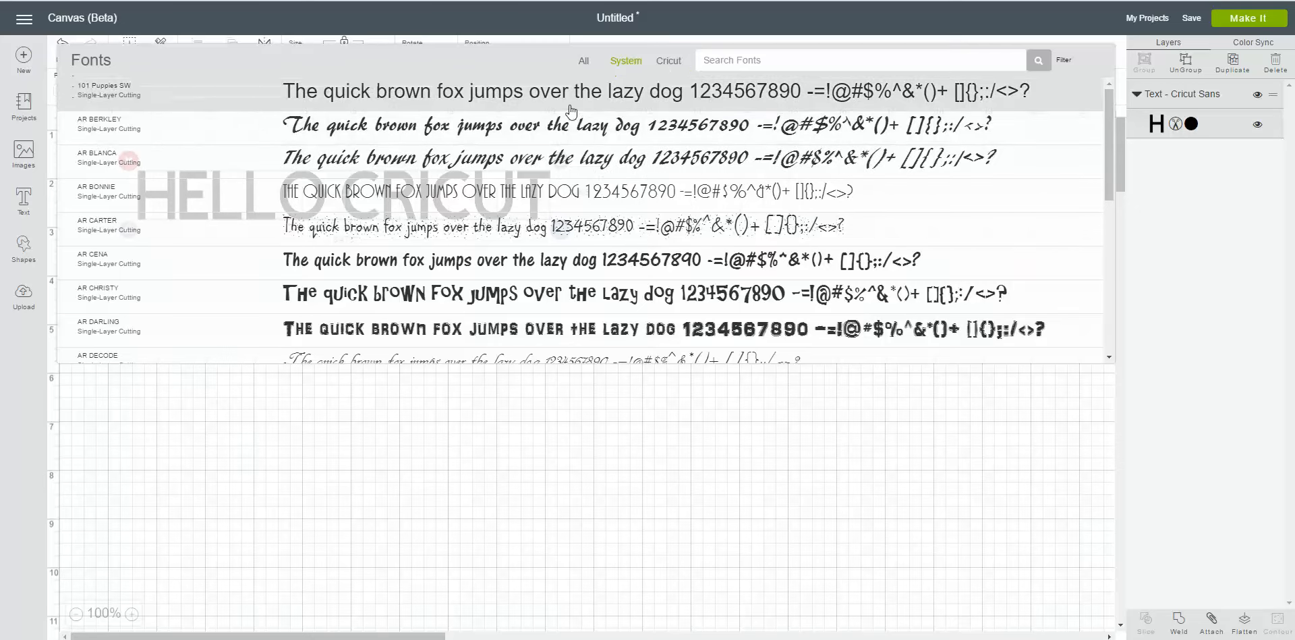
click(670, 62)
scroll(472, 149, down, 6)
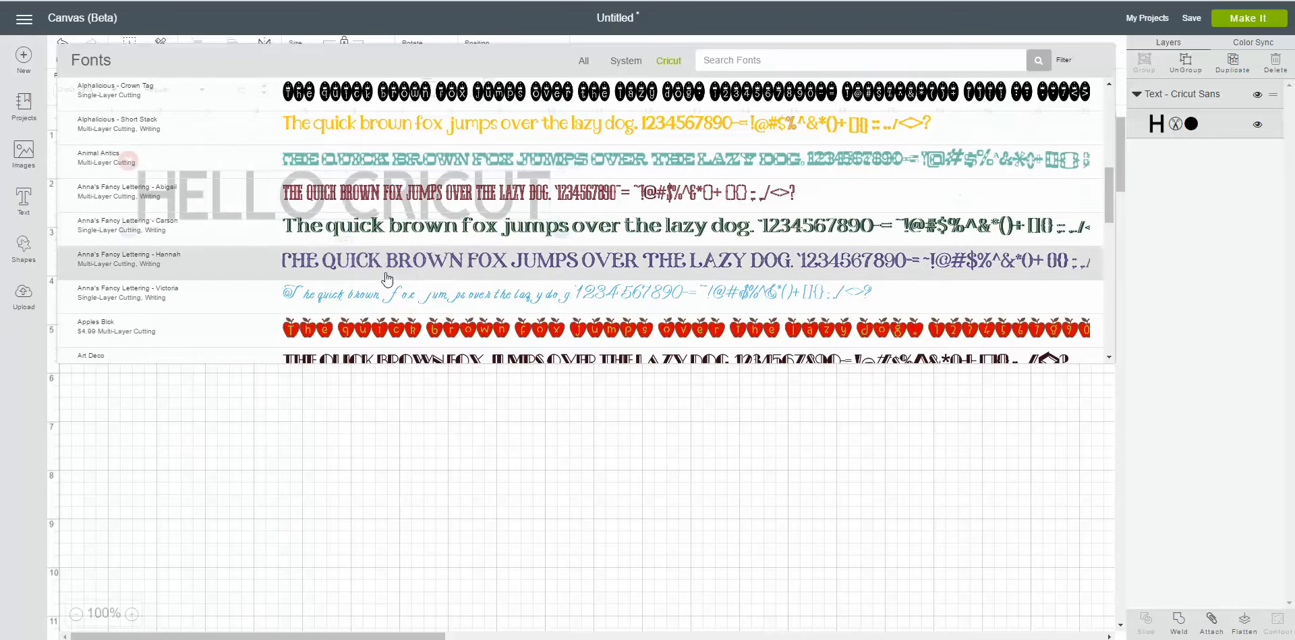
click(382, 265)
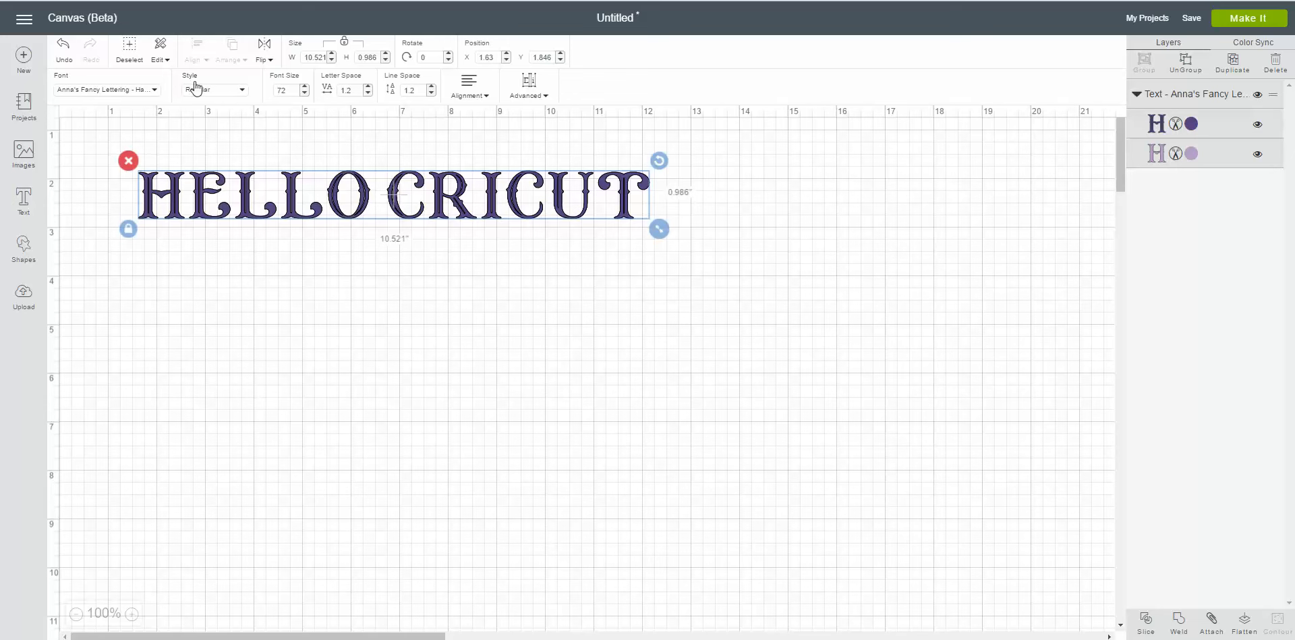
Try the Bold and Writing styles on the HELLO CRICUT text and return it to the Regular style.
click(247, 96)
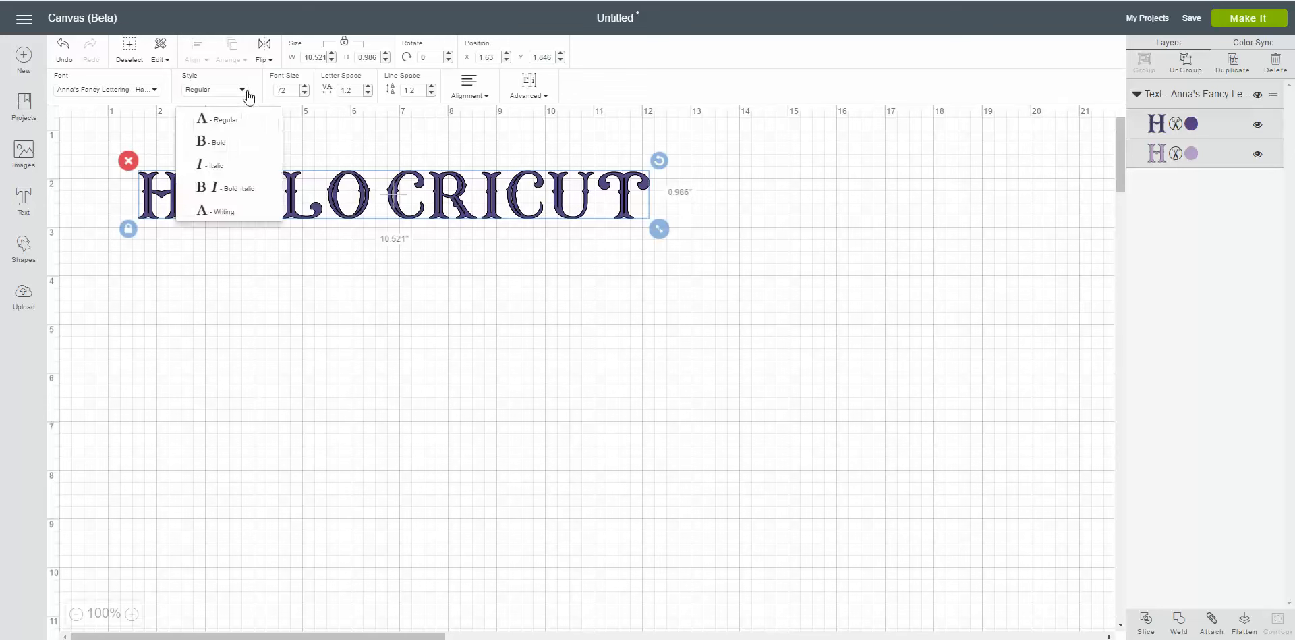
click(218, 145)
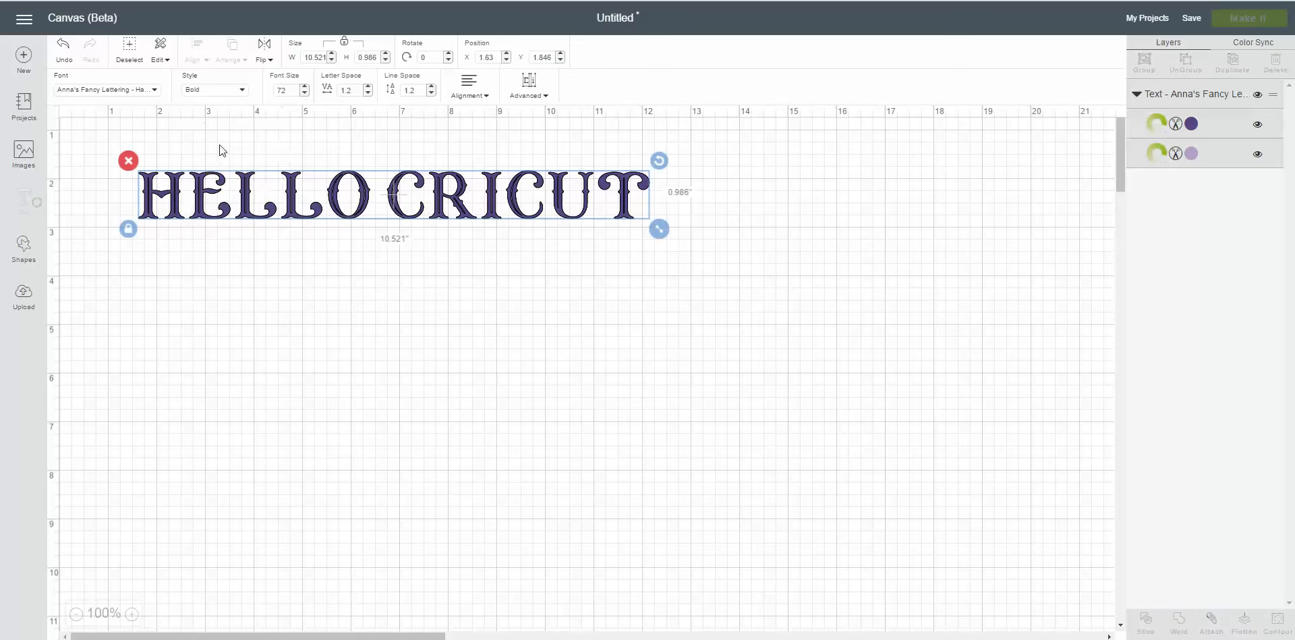
click(243, 93)
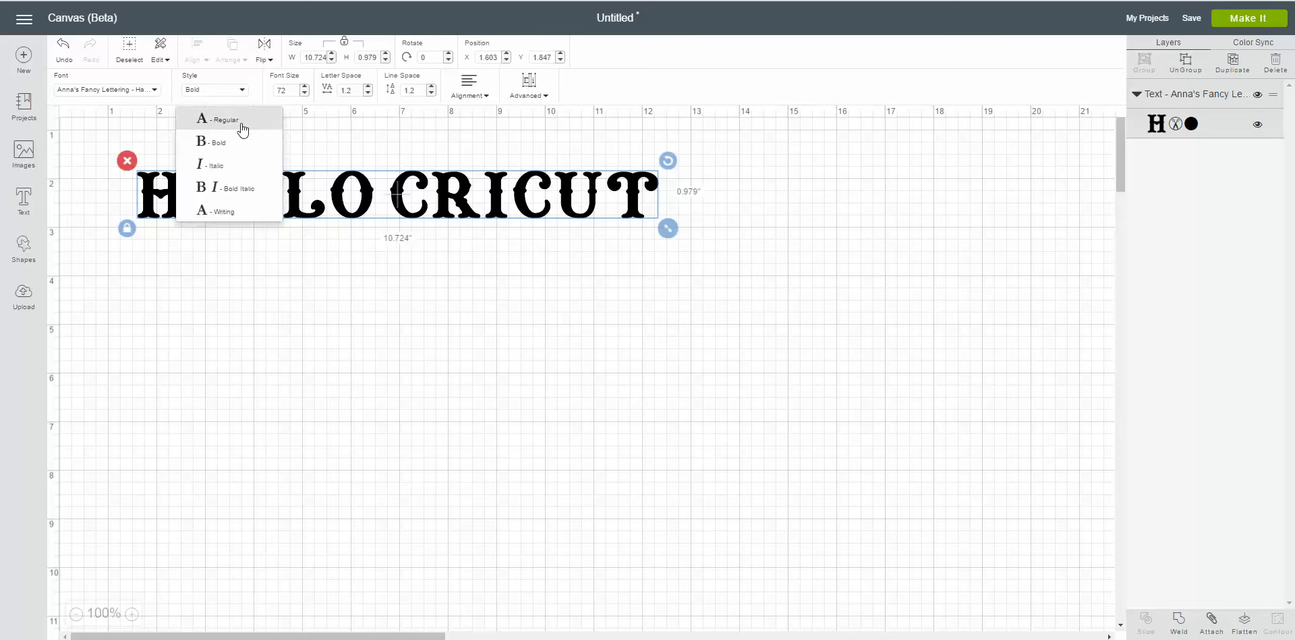
click(222, 215)
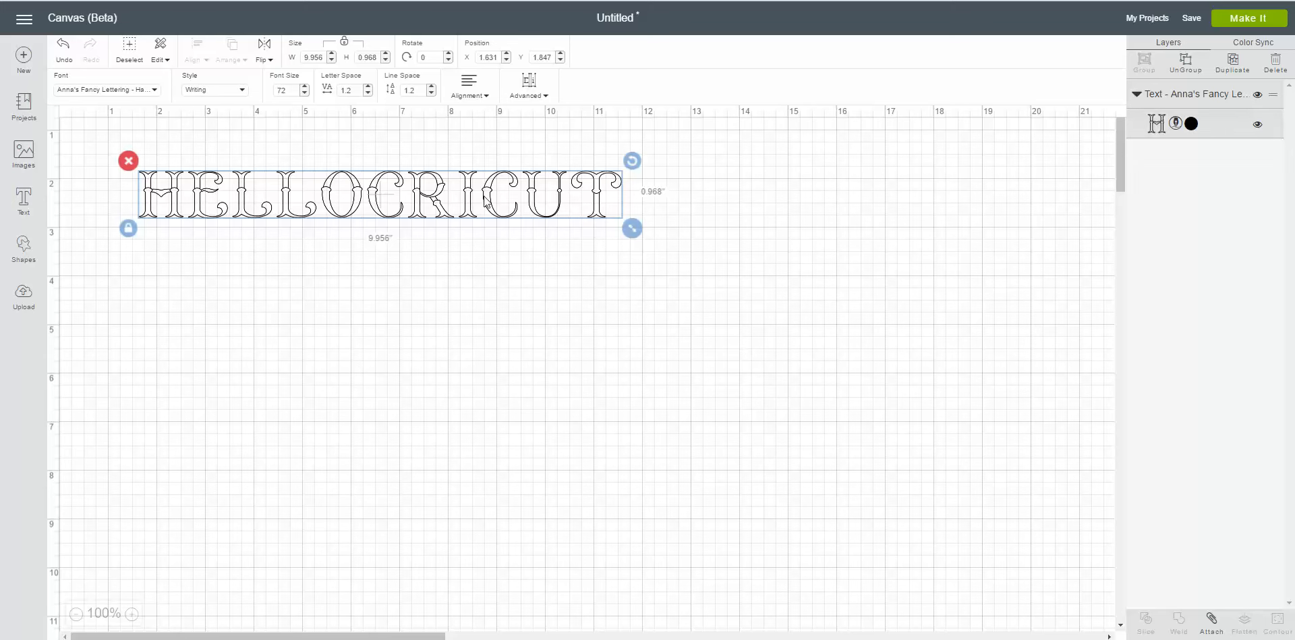
click(242, 90)
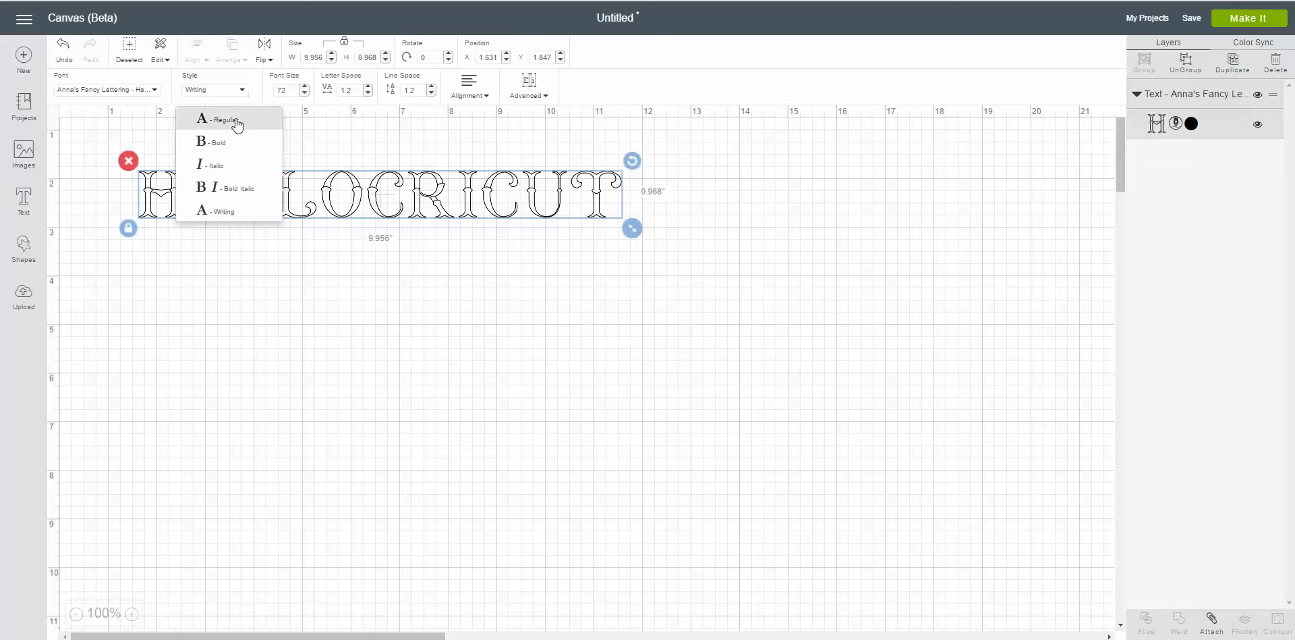
click(233, 120)
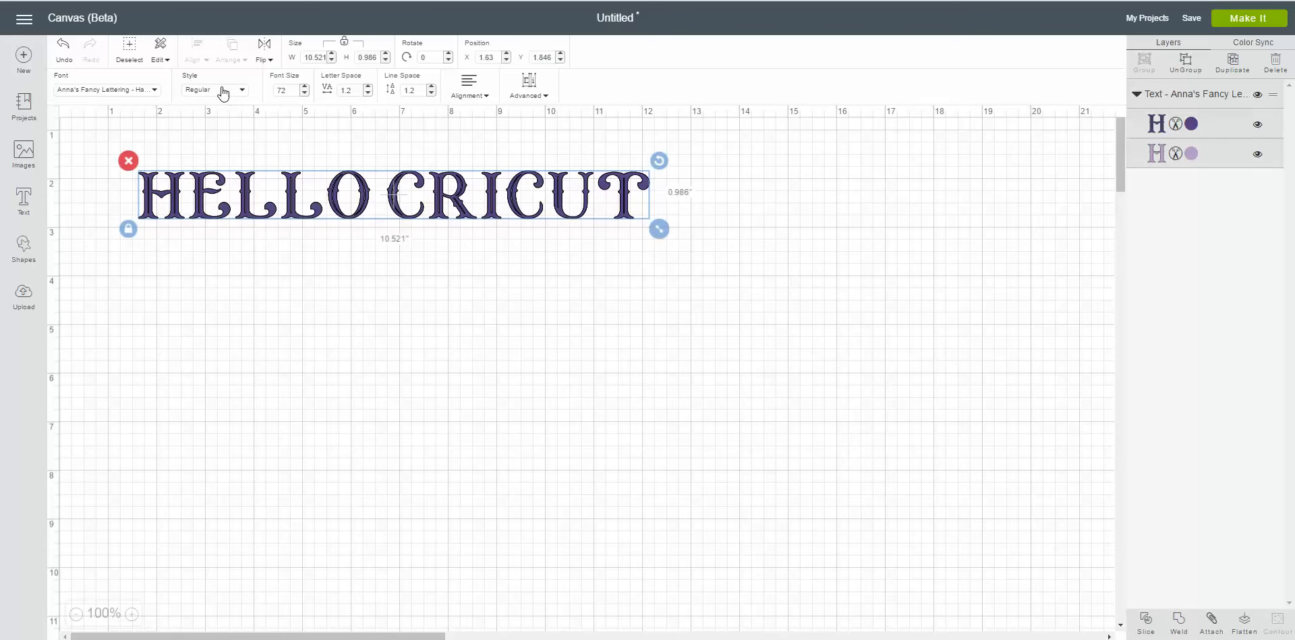
Set the font size of the HELLO CRICUT text to 75.
click(305, 94)
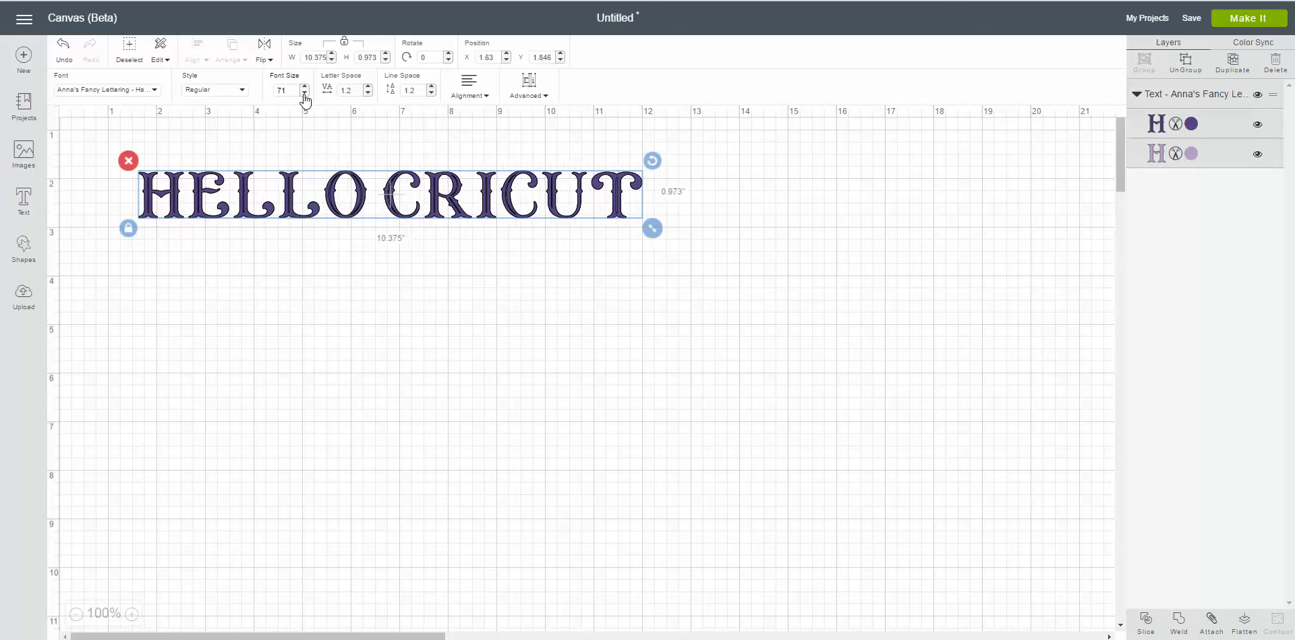
click(305, 94)
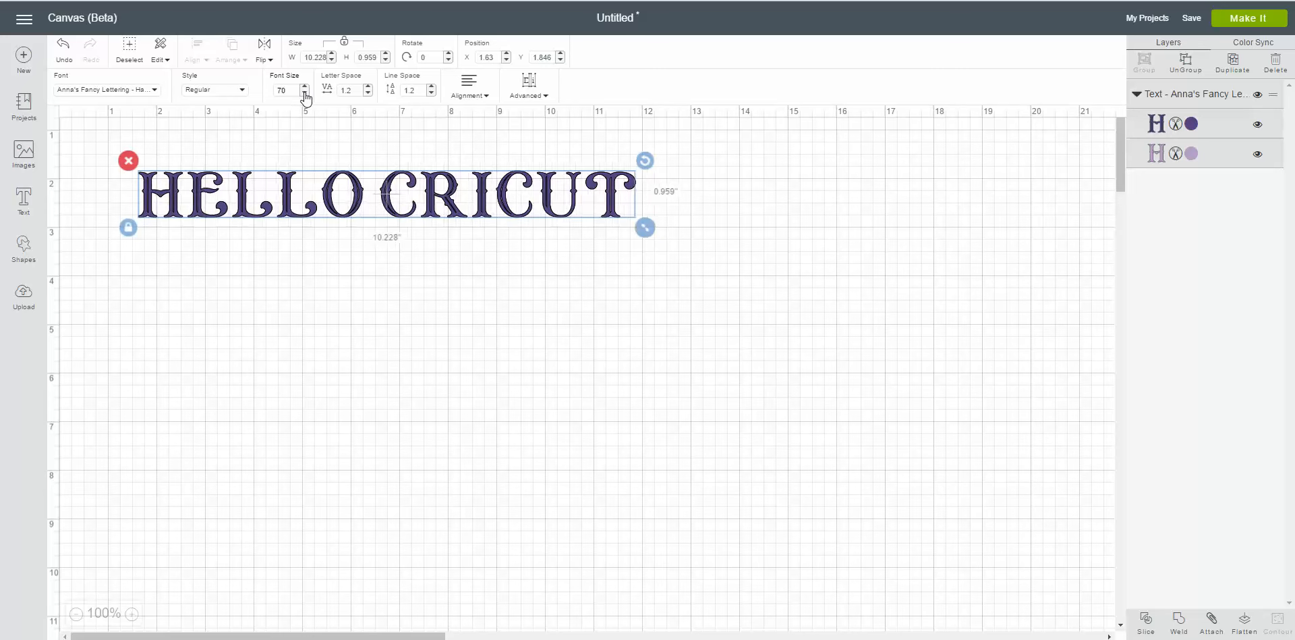
click(305, 88)
click(305, 87)
click(305, 88)
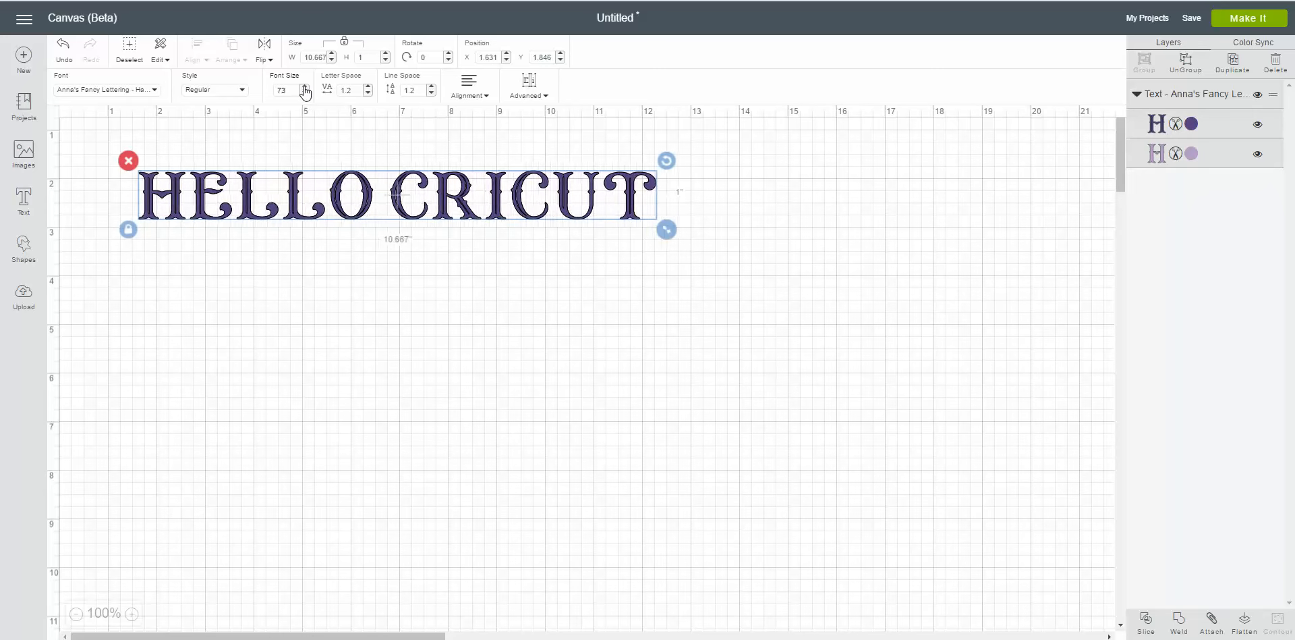
click(305, 88)
click(305, 87)
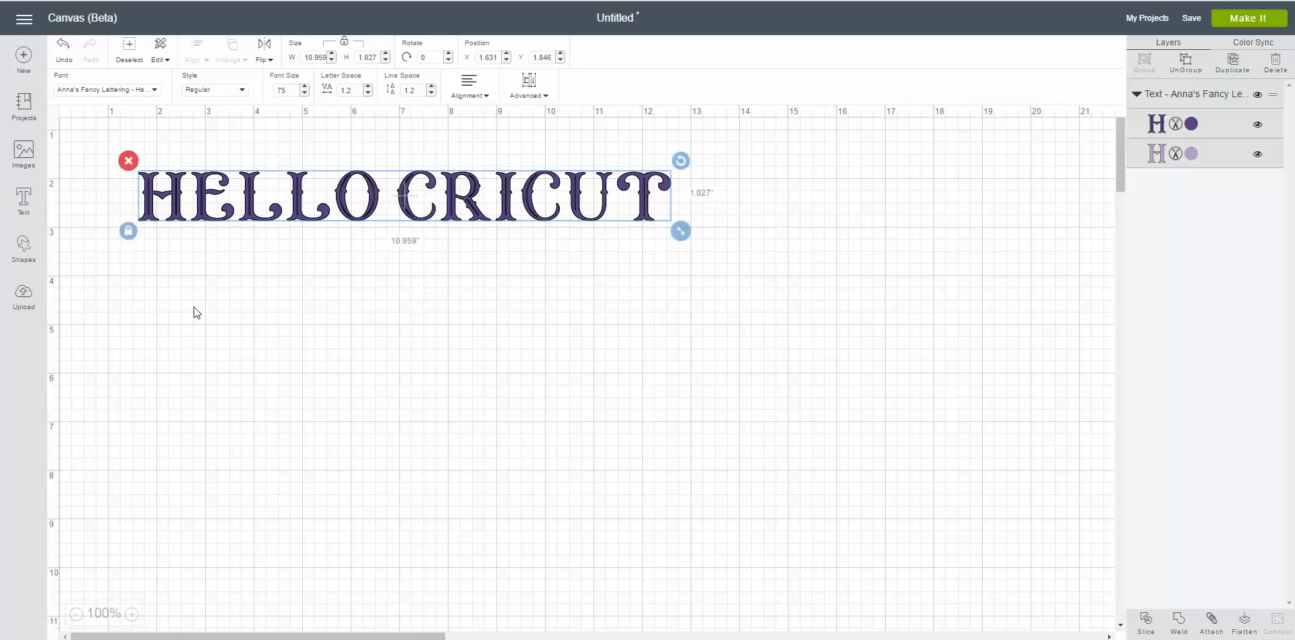
Add a square shape and move it below the right end of the text, at about X 10, Y 4.2.
click(23, 248)
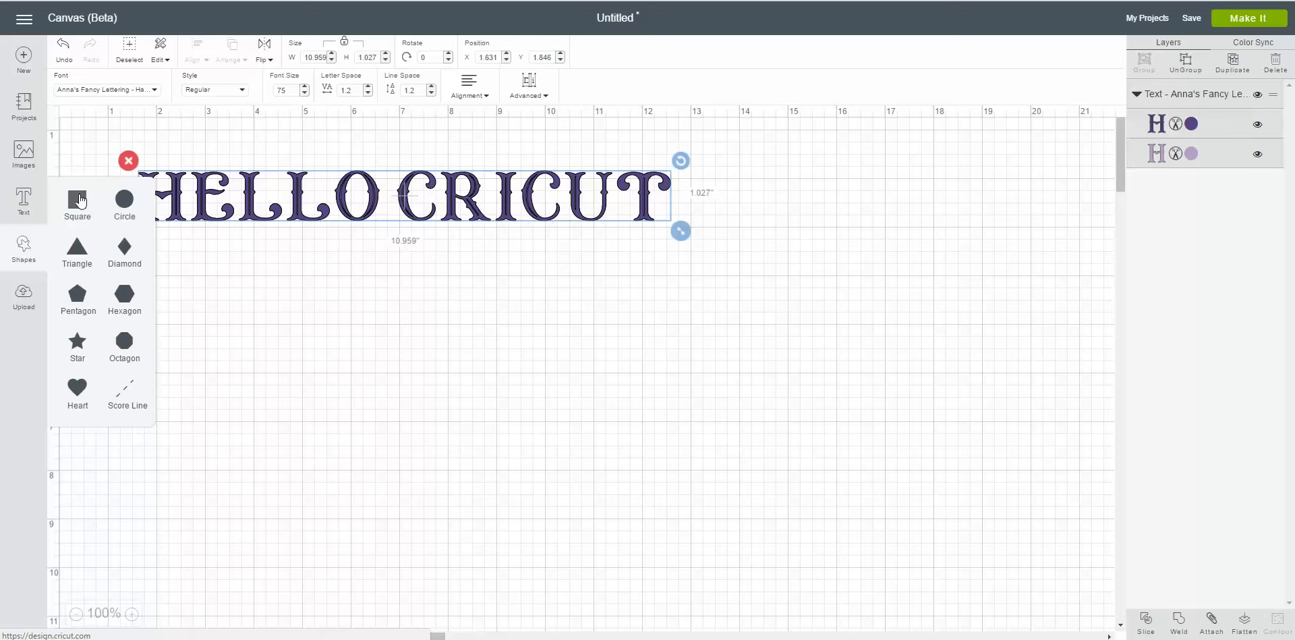
click(78, 199)
drag(341, 300, 680, 358)
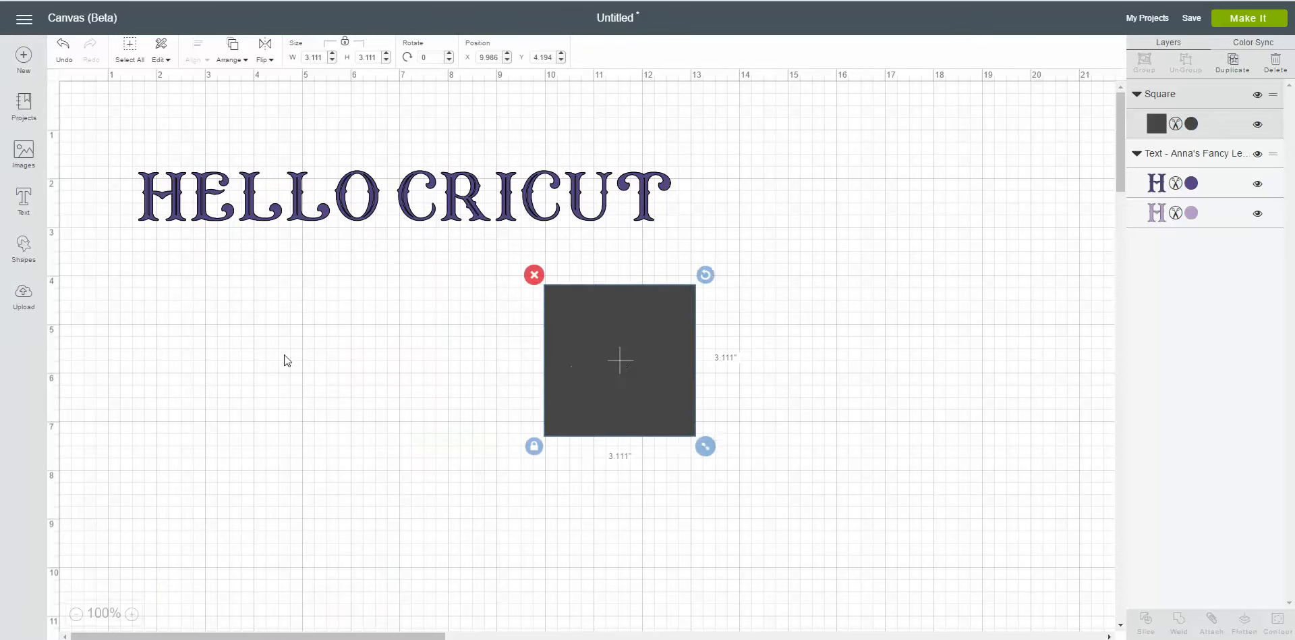
Add a score line and move it just to the right of the square, at about X 13.8, Y 3.9.
click(24, 249)
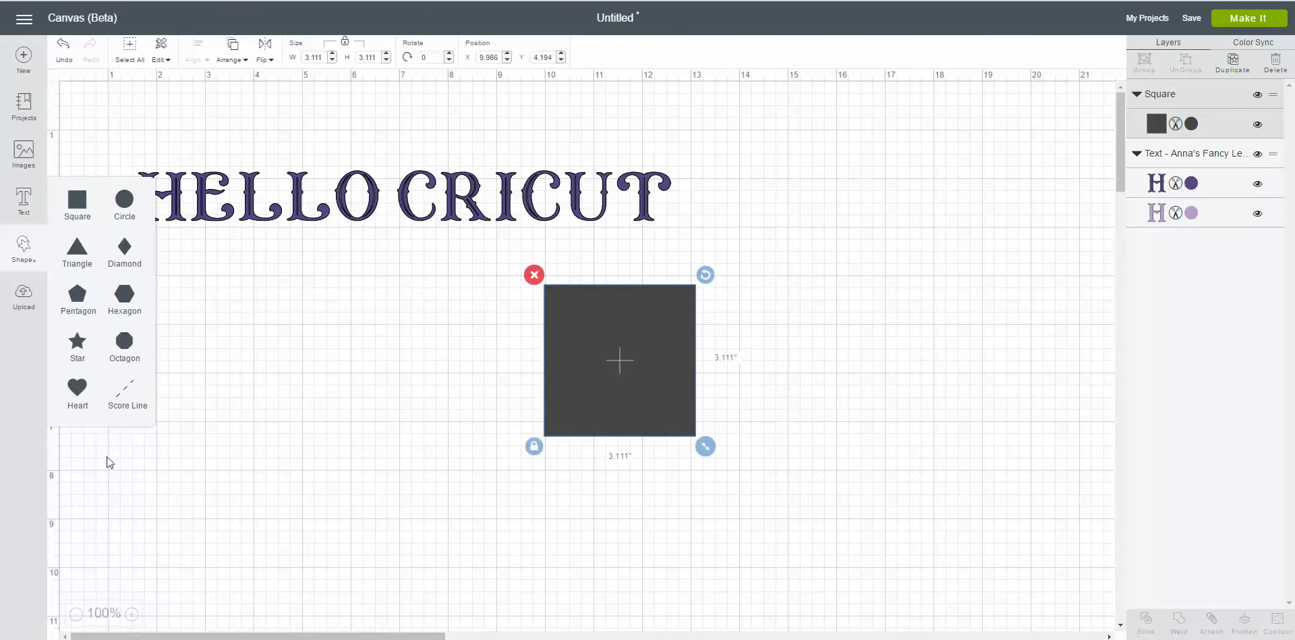
click(128, 398)
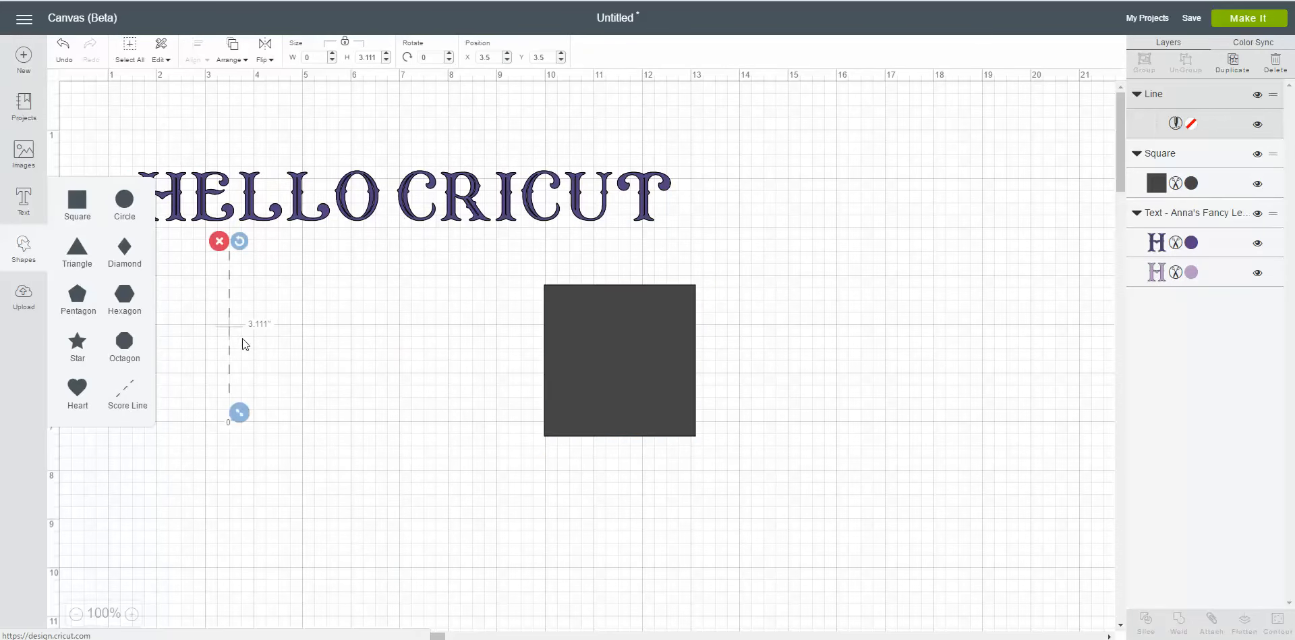
click(230, 322)
drag(230, 321, 720, 348)
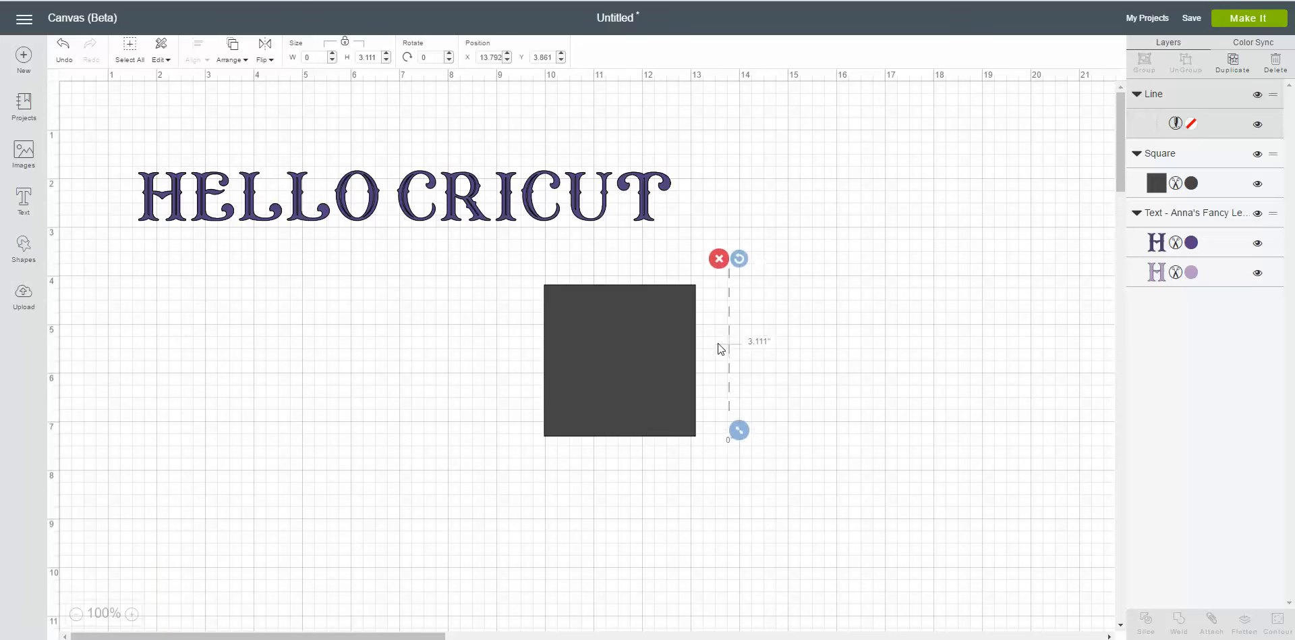
View the layer attributes and color choices of the square, and close them by selecting the HELLO CRICUT text.
click(635, 367)
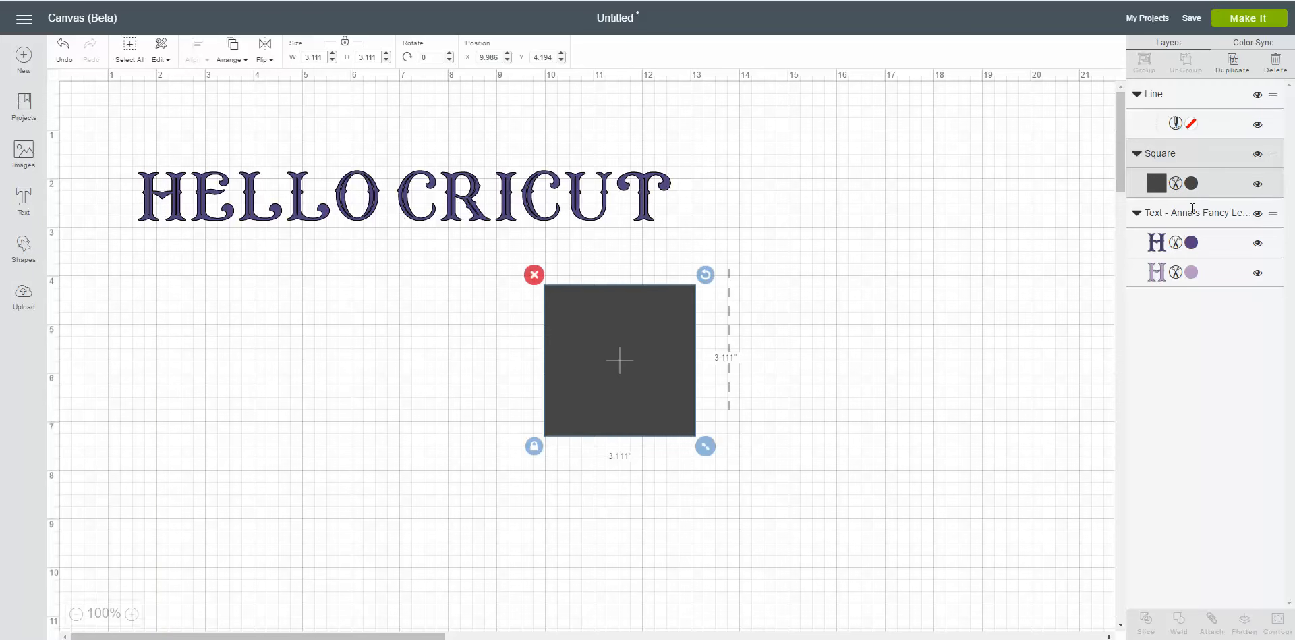
click(1156, 183)
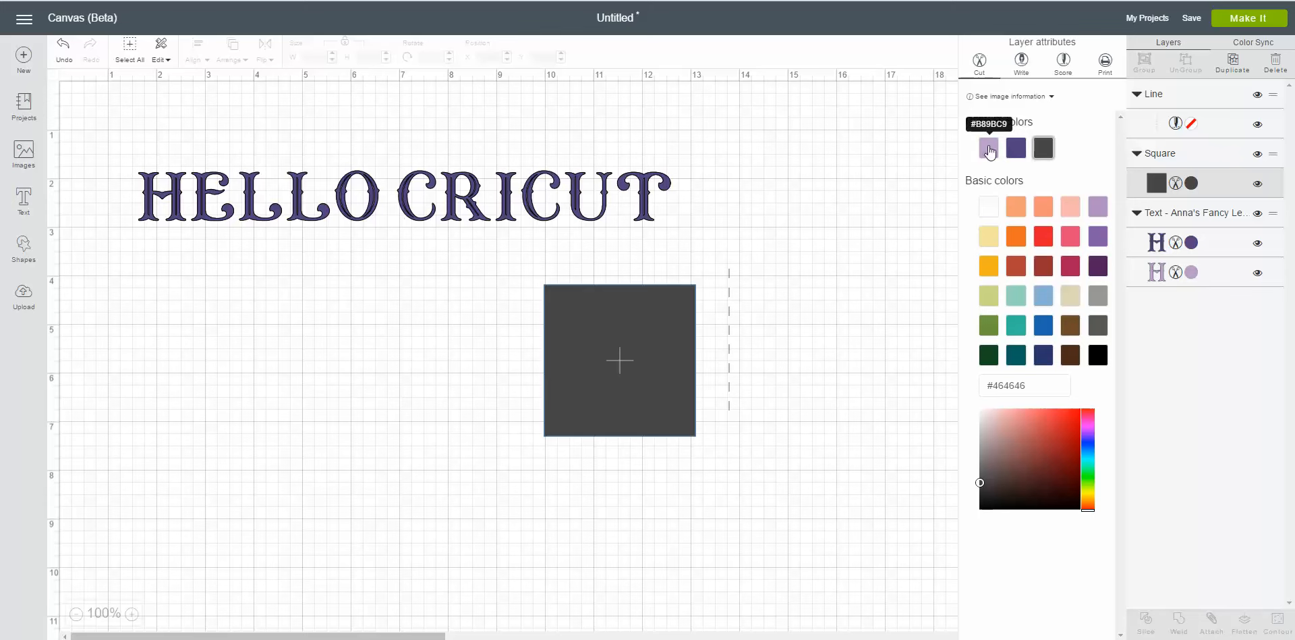
click(645, 195)
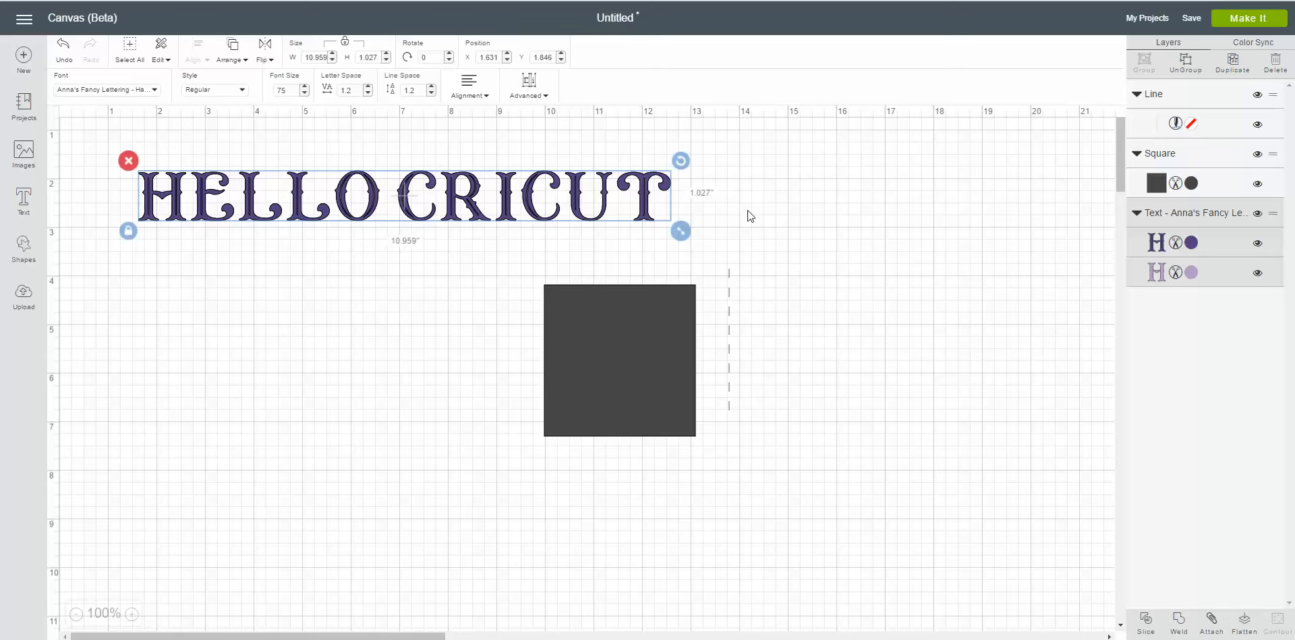
Recolor the text's dark purple layer, trying light pink, Cream, blue and green before setting it to golden yellow #F2B31B.
click(1159, 241)
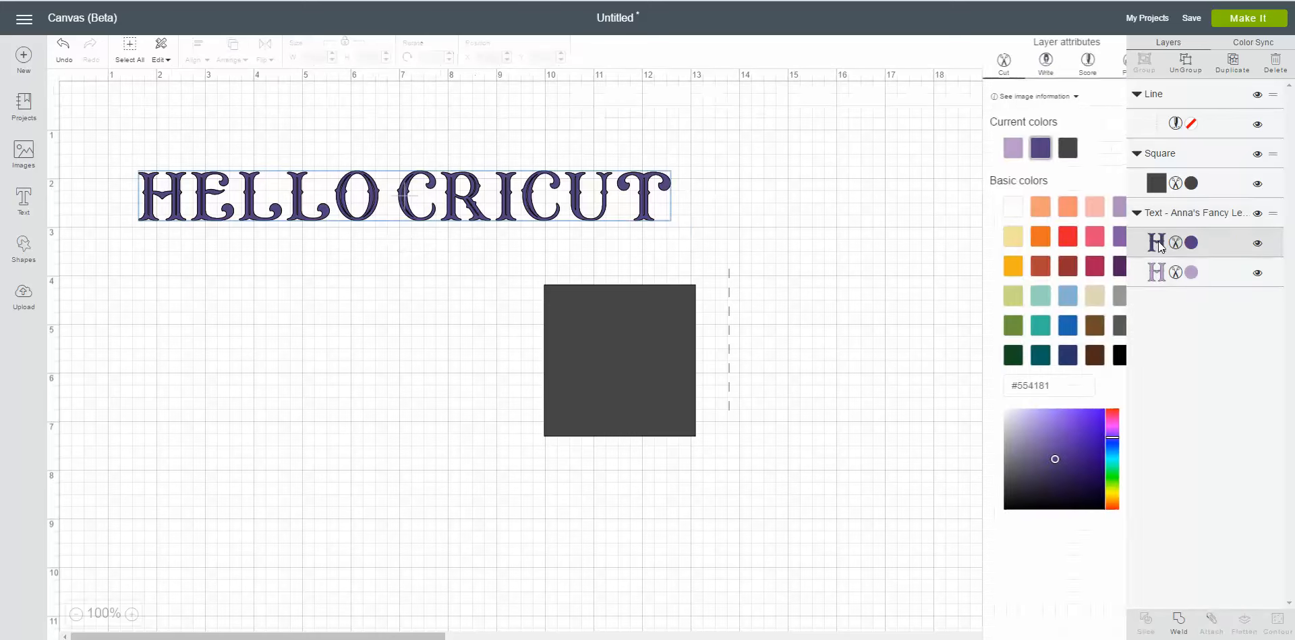
click(1068, 206)
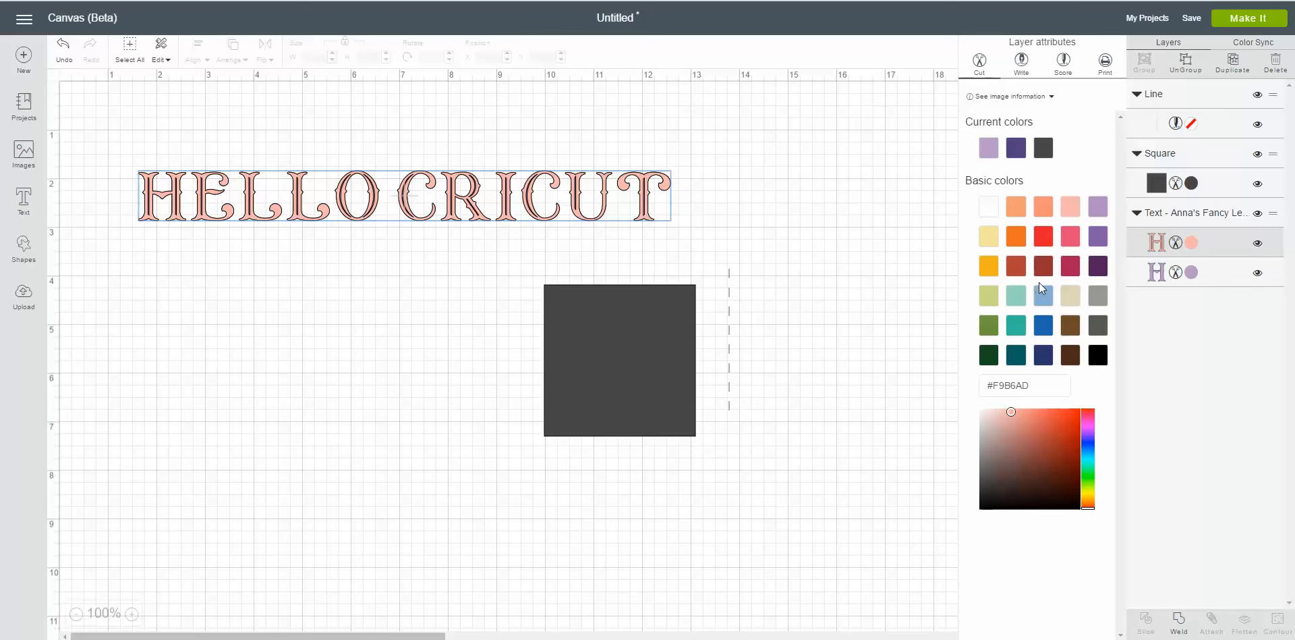
click(1070, 295)
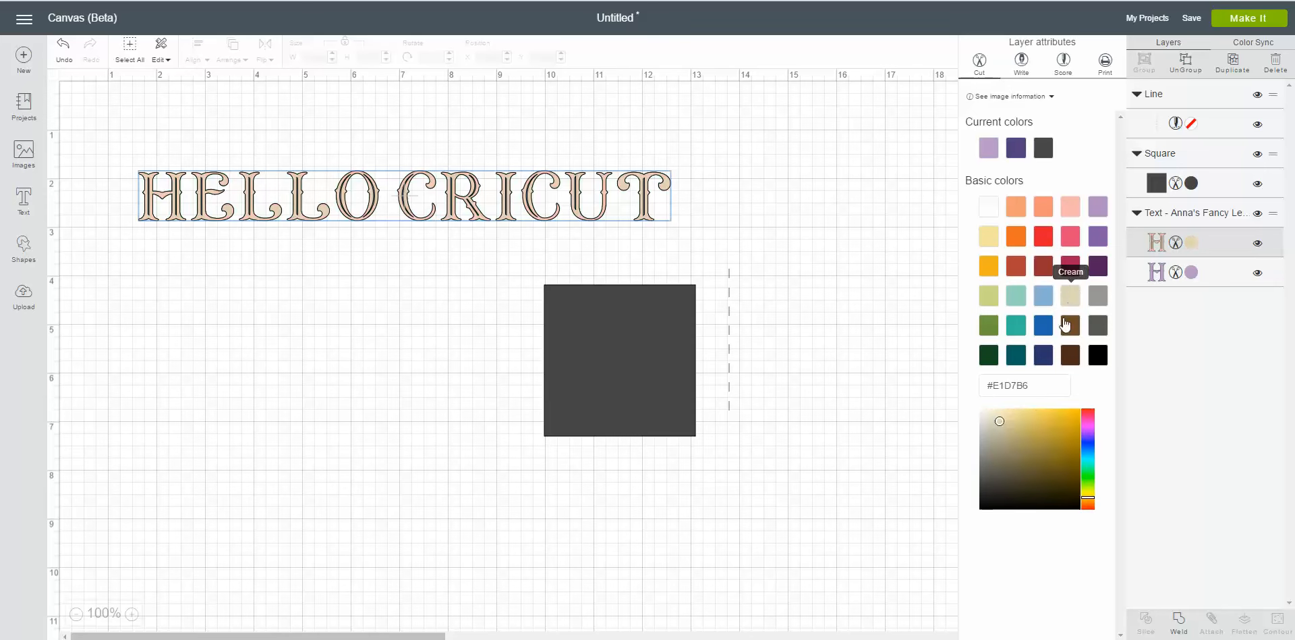
click(1043, 325)
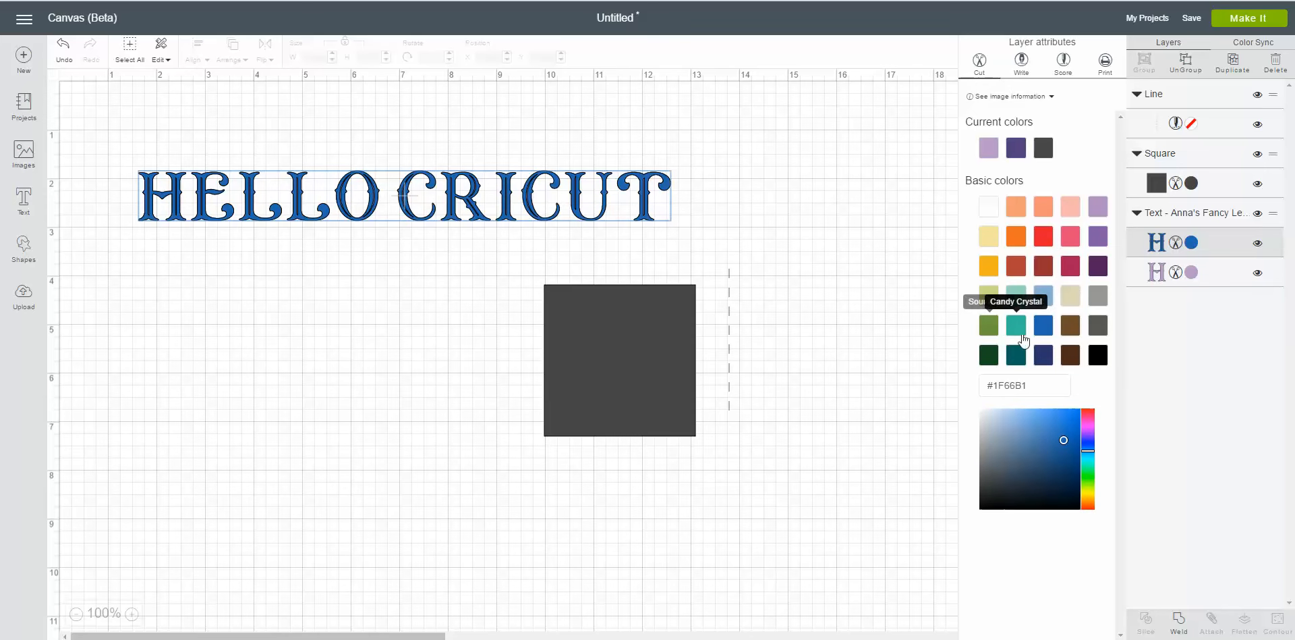
click(991, 325)
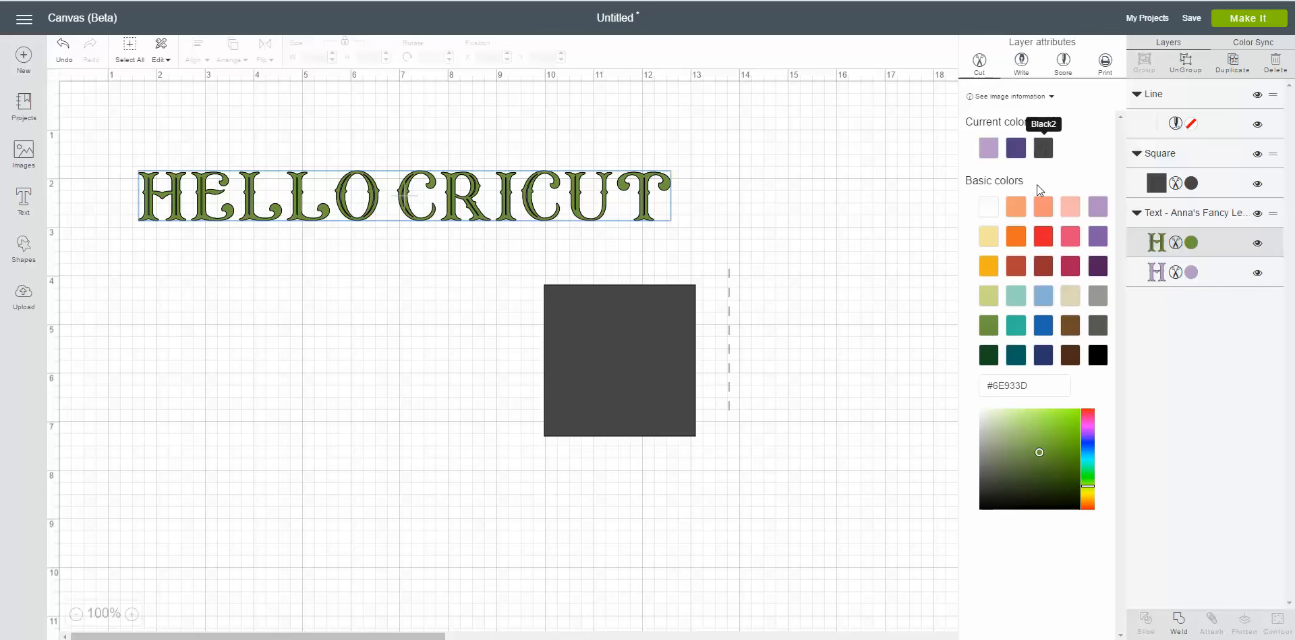
click(993, 268)
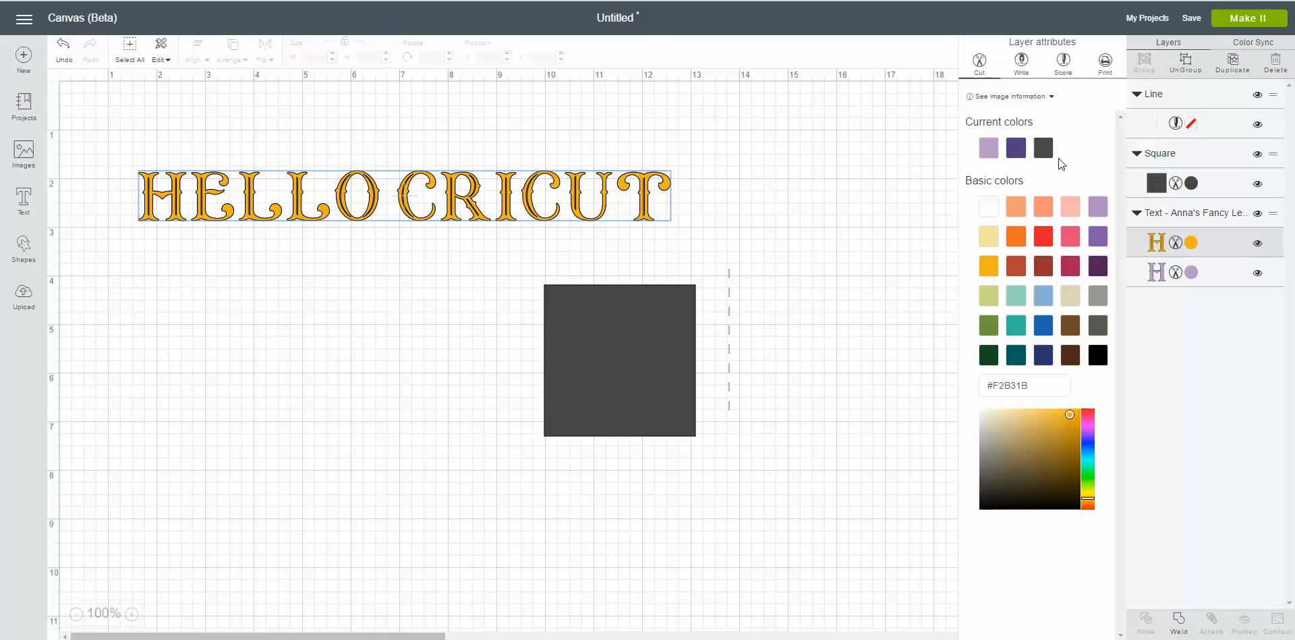
click(639, 215)
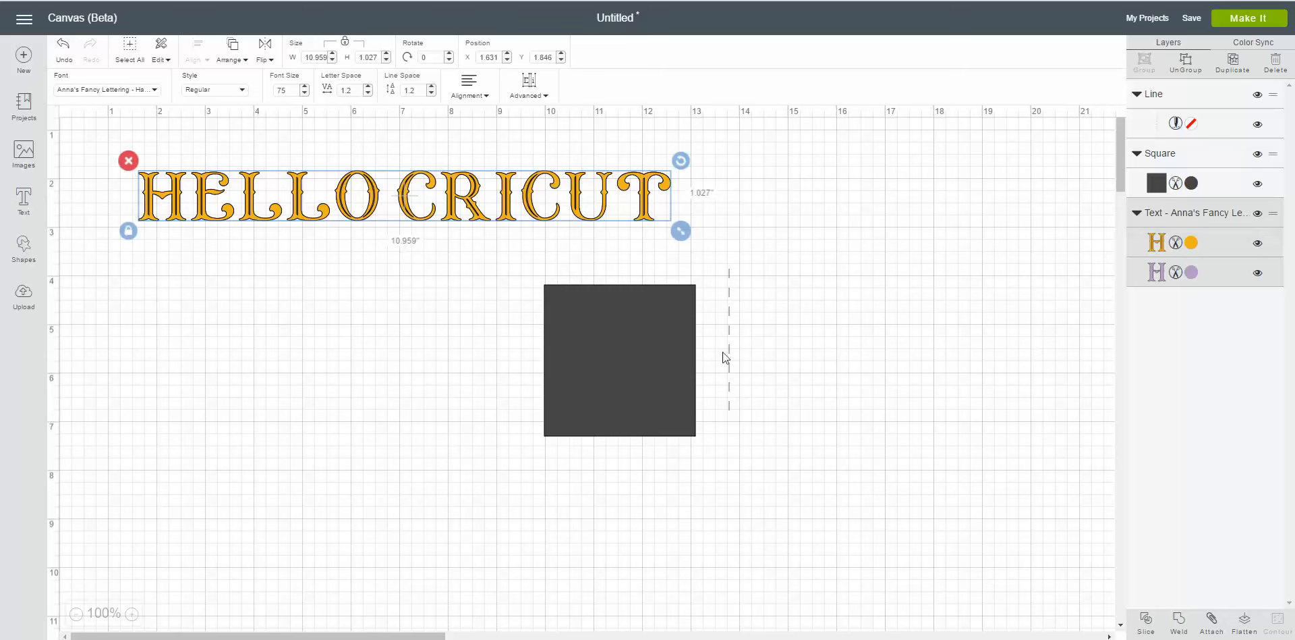
Recolor the square from dark gray to Indian Red in its layer attributes and deselect it.
click(659, 362)
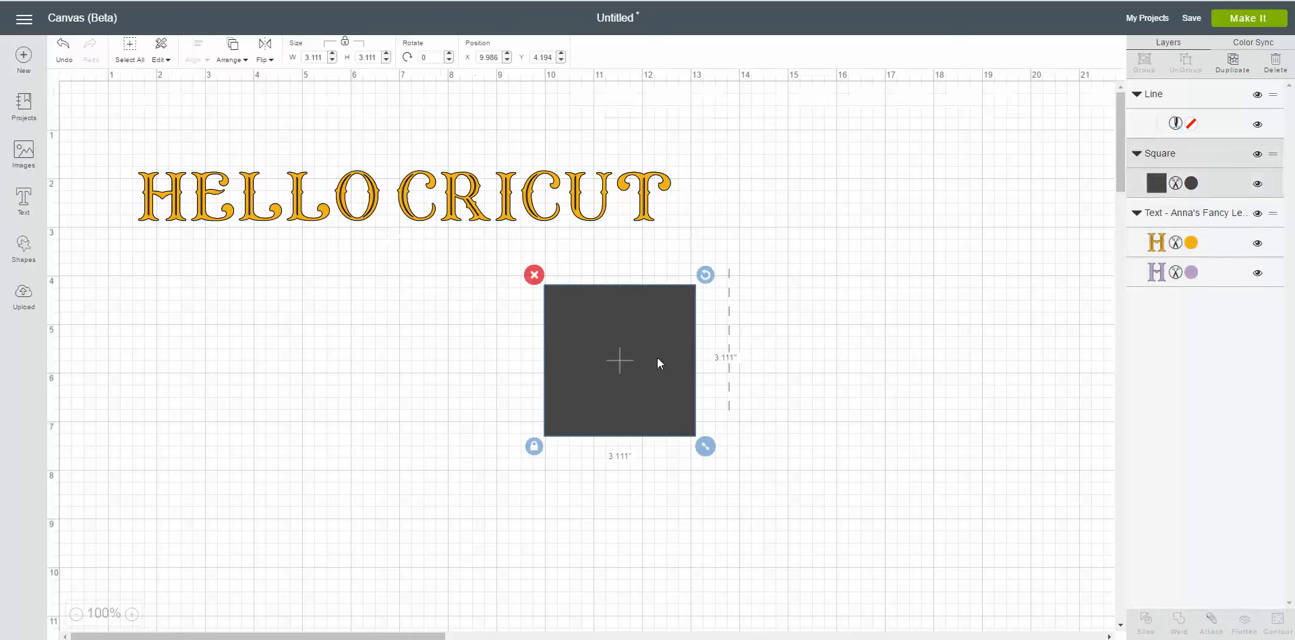
click(1166, 182)
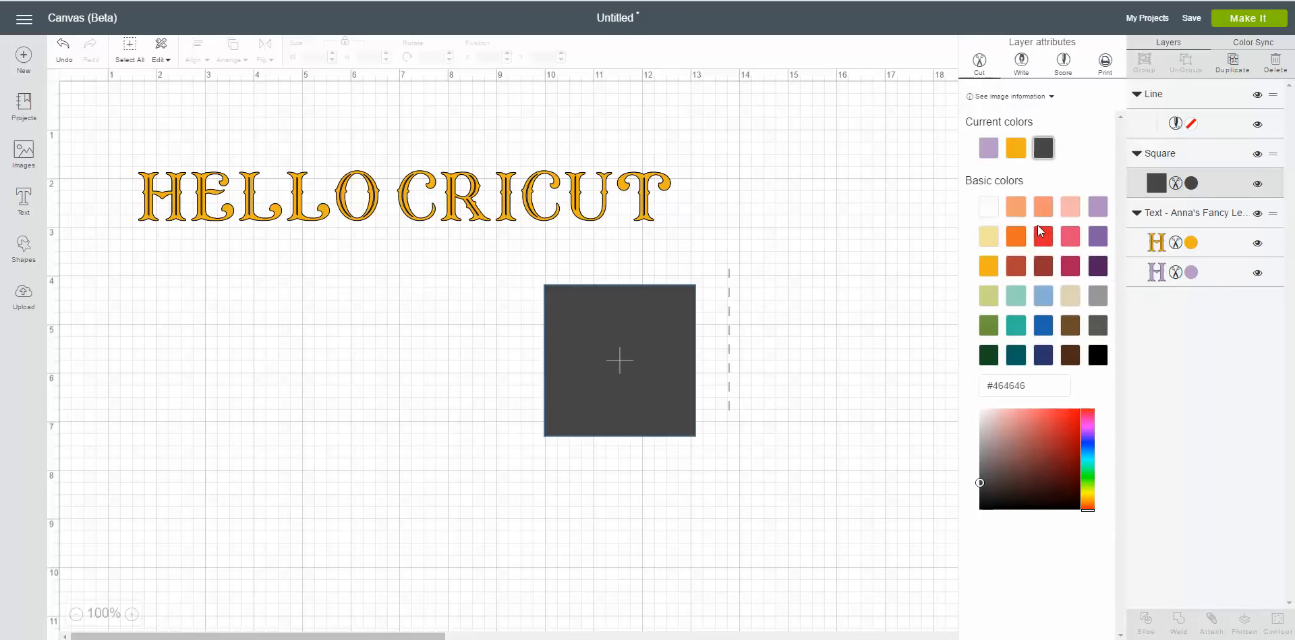
click(1016, 266)
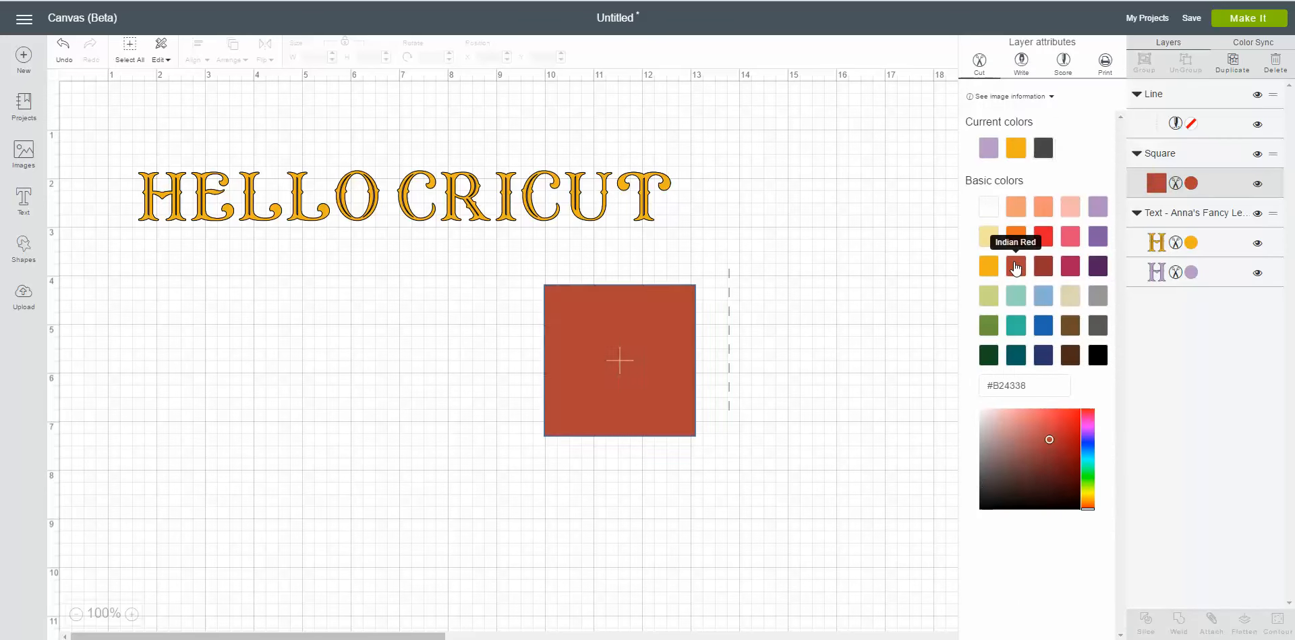
click(897, 266)
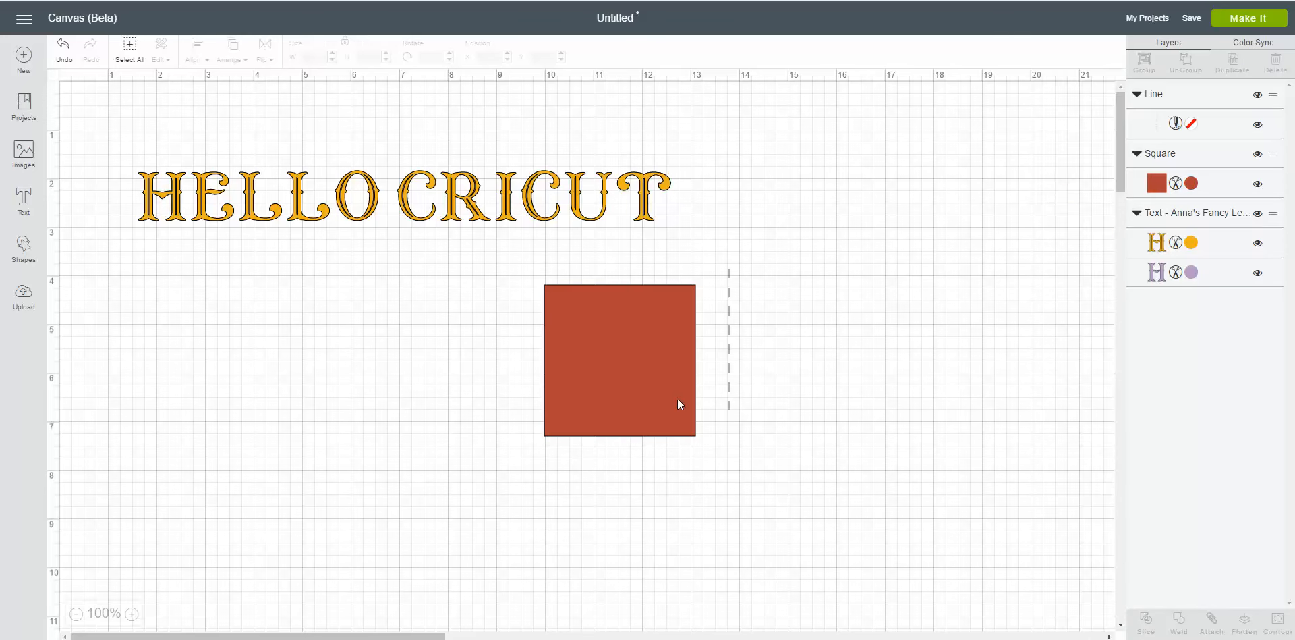
Move the score line onto the vertical middle of the red square, at about X 11.5, Y 4.2, and deselect it.
click(729, 328)
drag(728, 326, 654, 334)
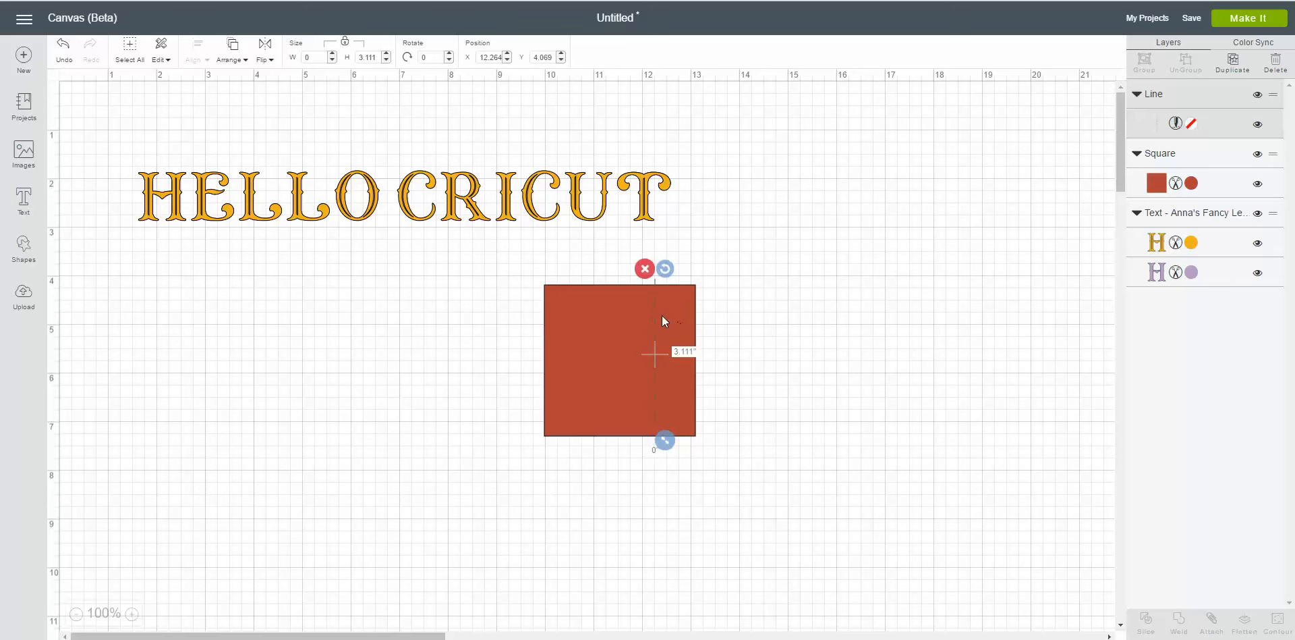
drag(653, 313, 760, 305)
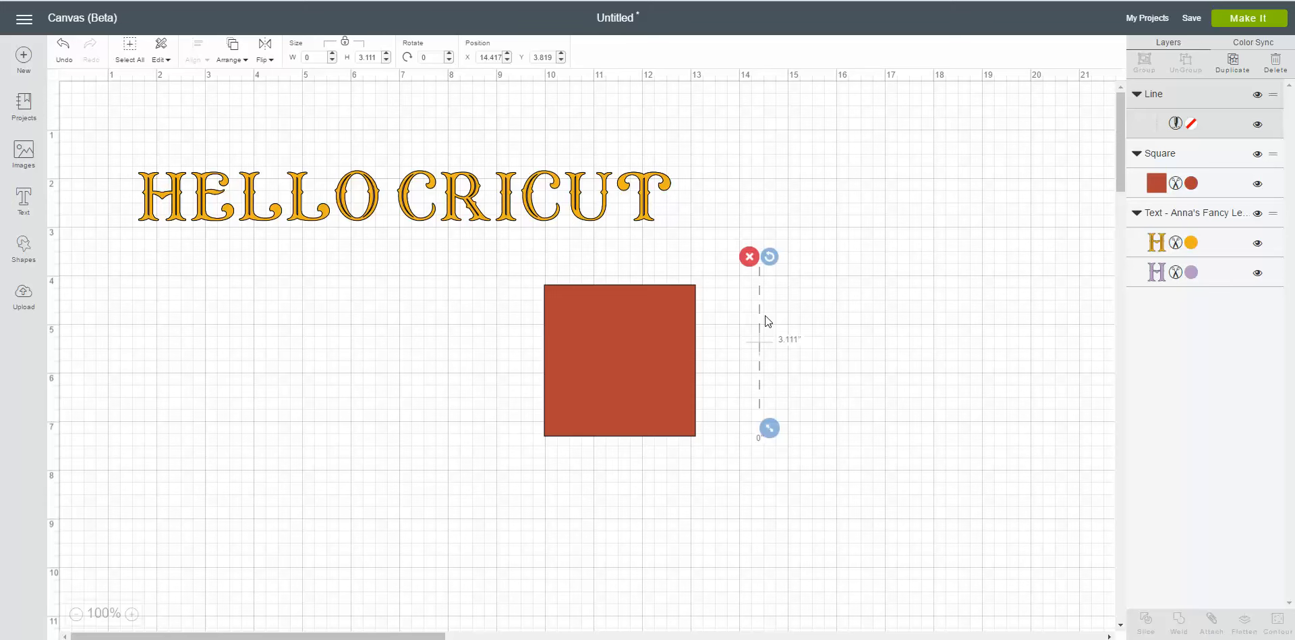
drag(761, 314, 619, 330)
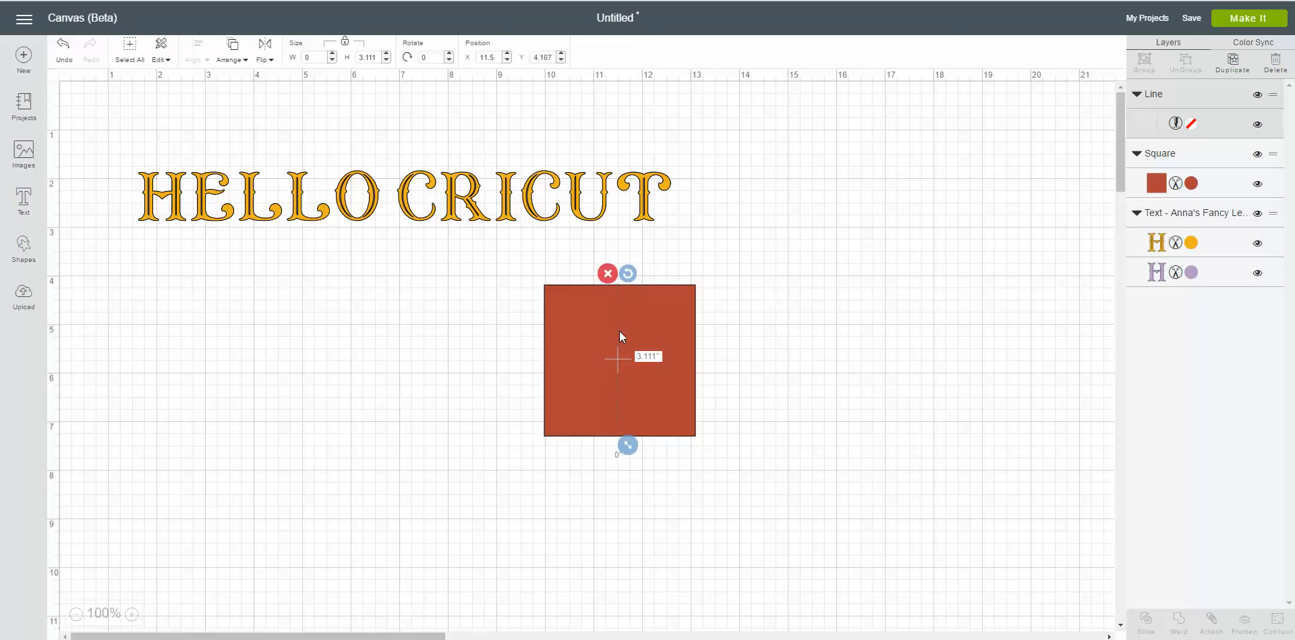
click(848, 289)
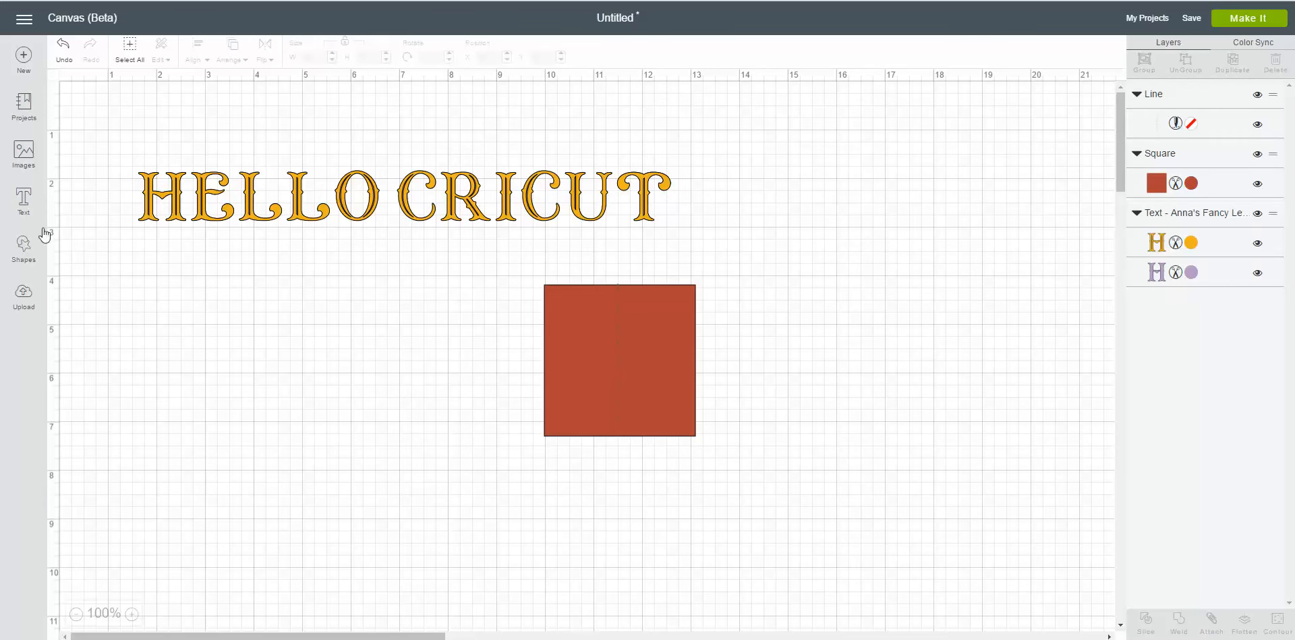
Add a new text with a first name and move it below HELLO CRICUT, at about X 1.8, Y 4.1.
click(23, 201)
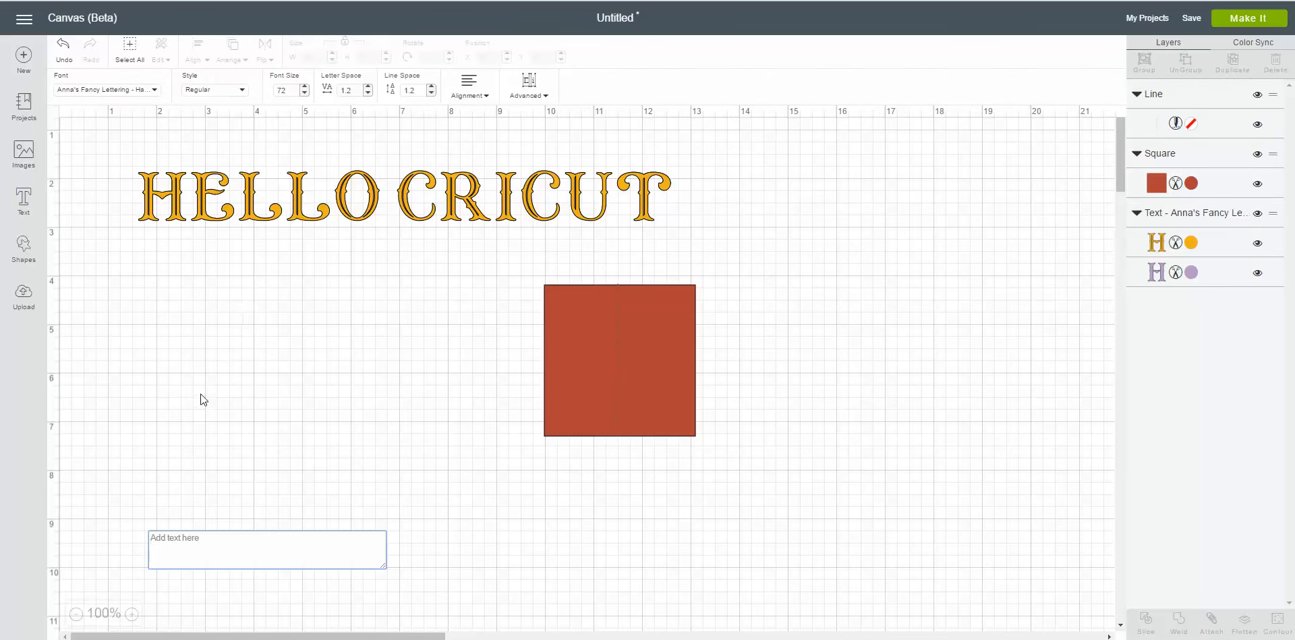
text(d)
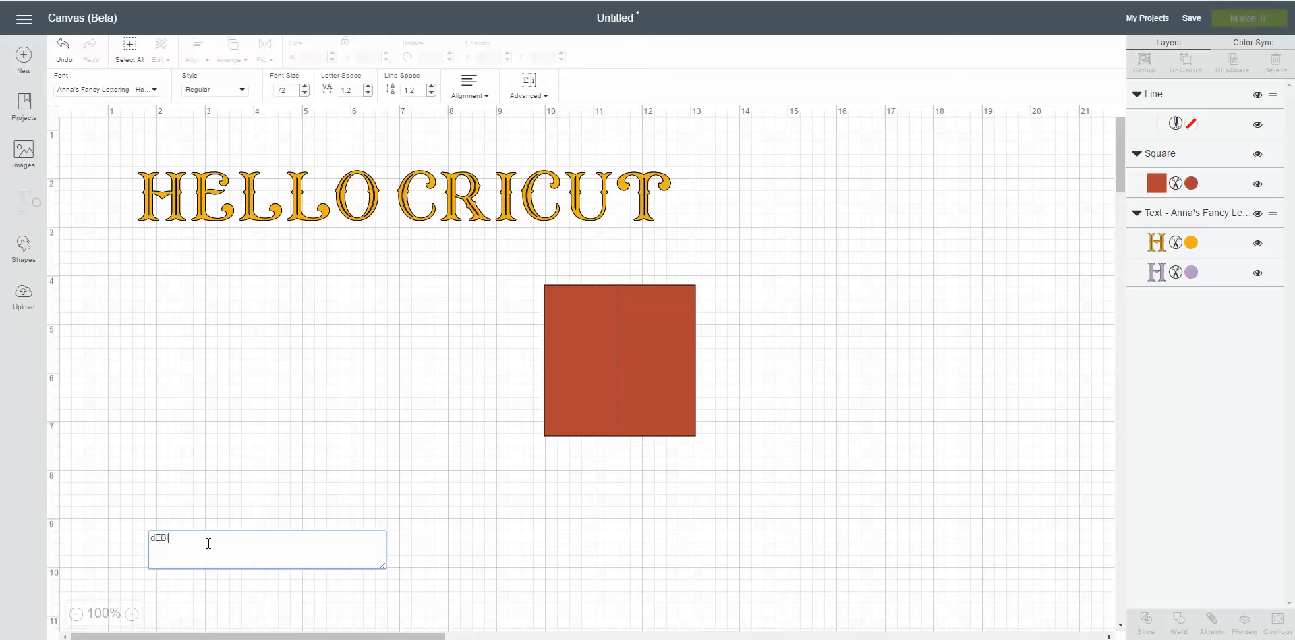
text(EB)
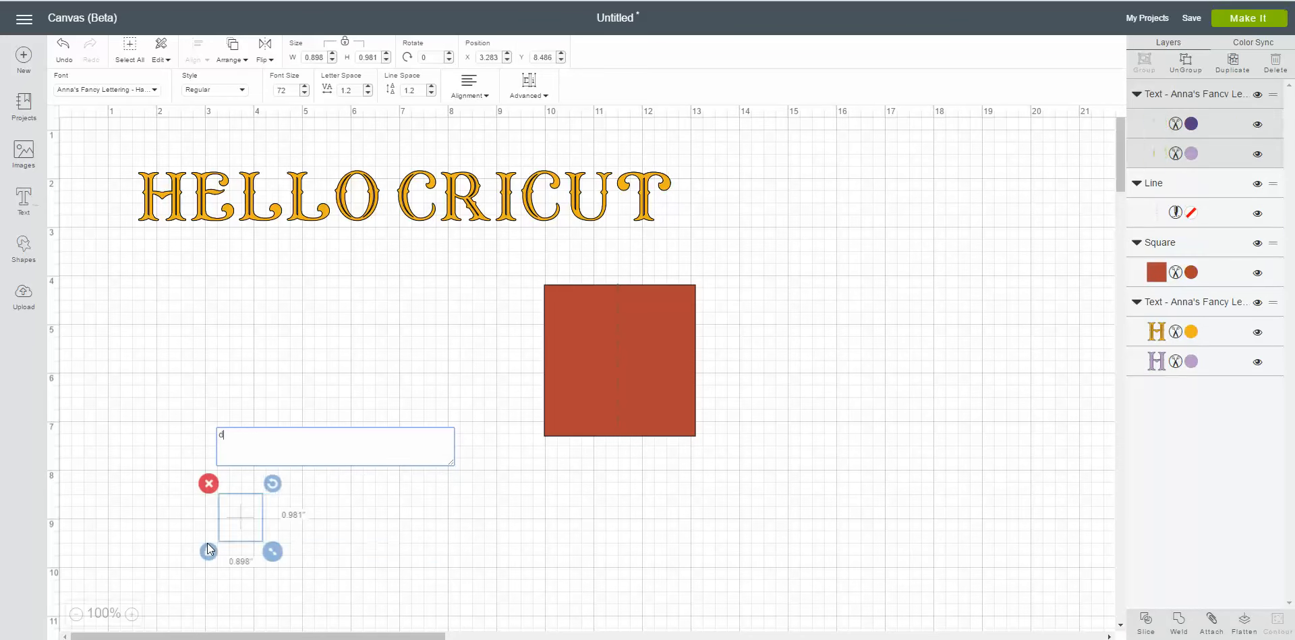
key(BackSpace)
key(BackSpace)
key(BackSpace)
text(Debbie)
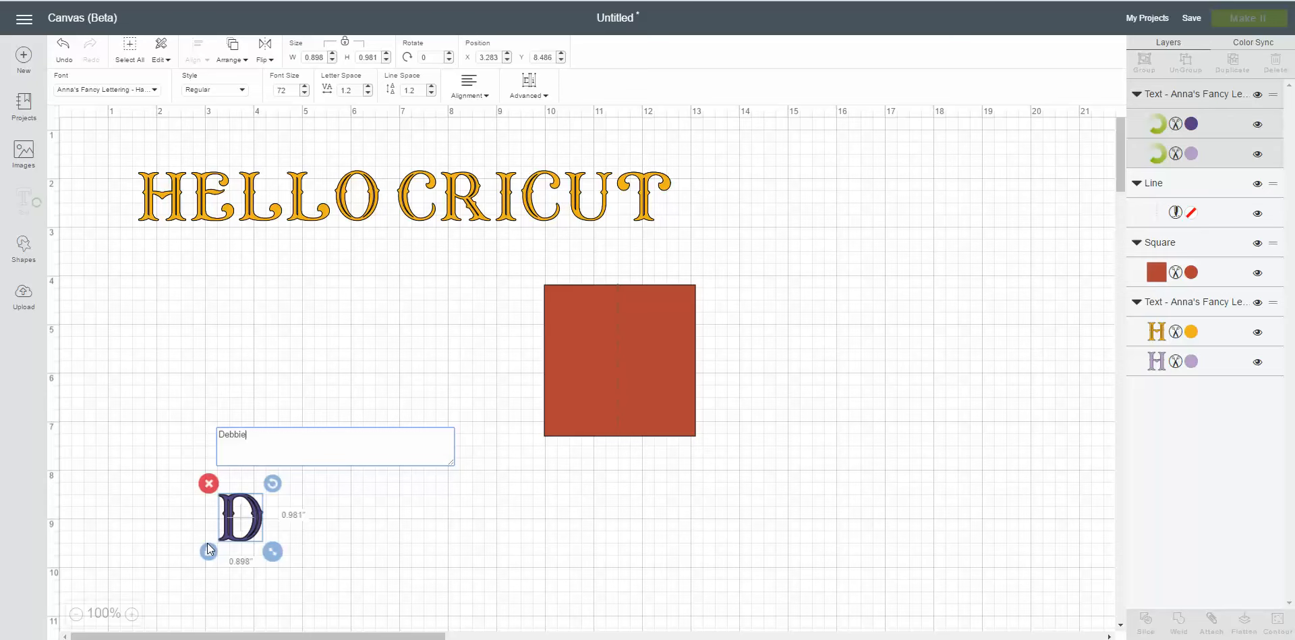
key(Return)
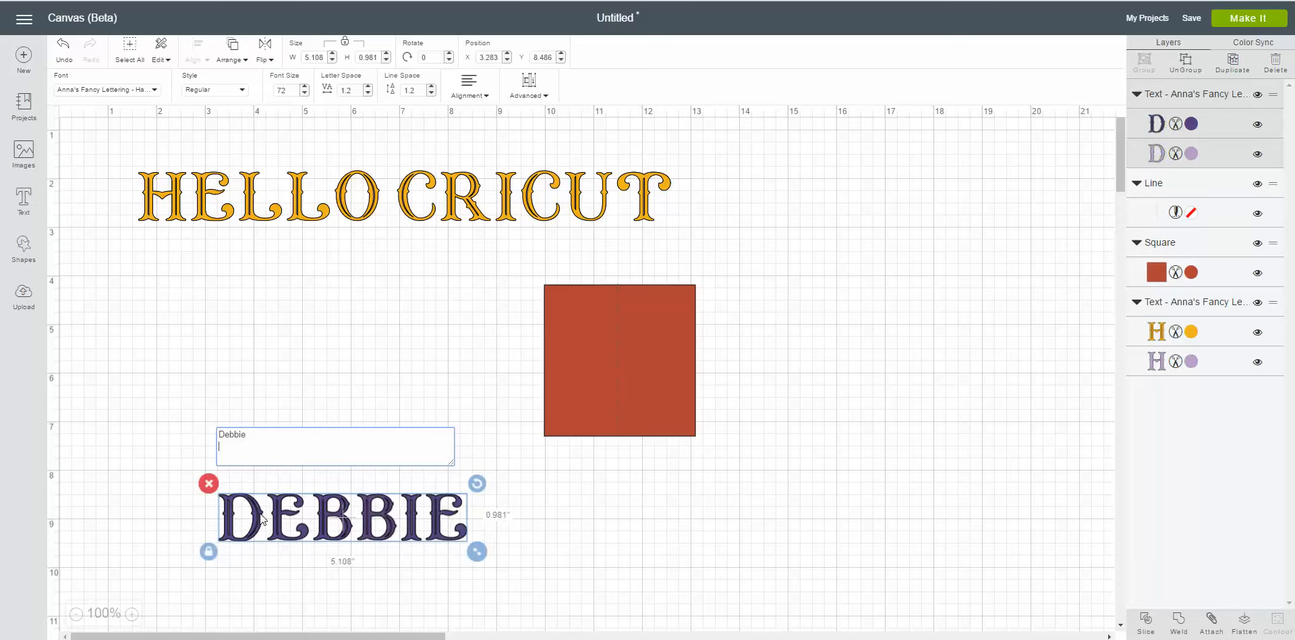
drag(259, 512, 188, 298)
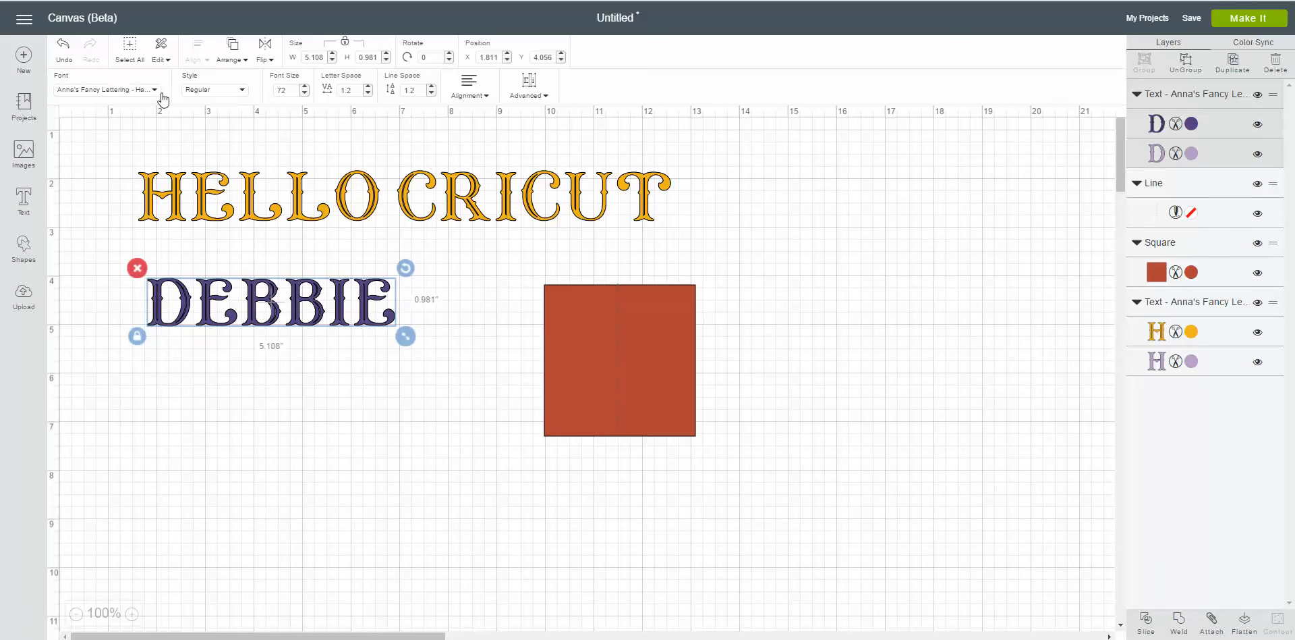
Set the name text's style to Writing and its font to Billionaire, a font that supports writing.
click(244, 94)
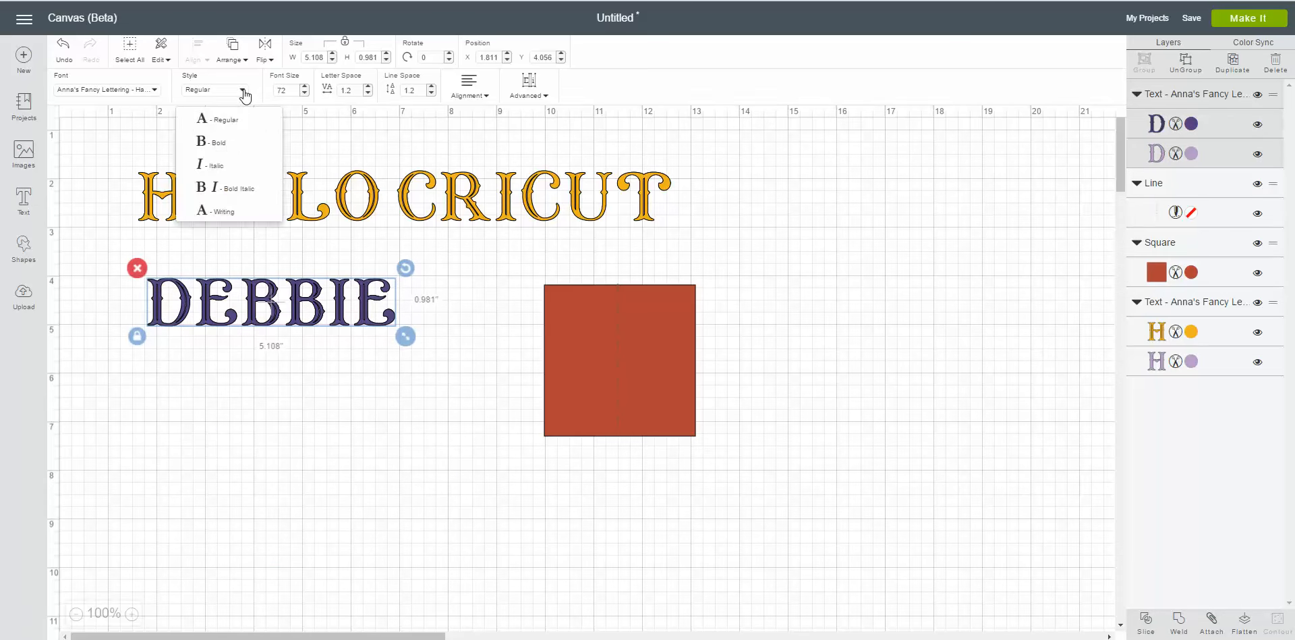
click(226, 213)
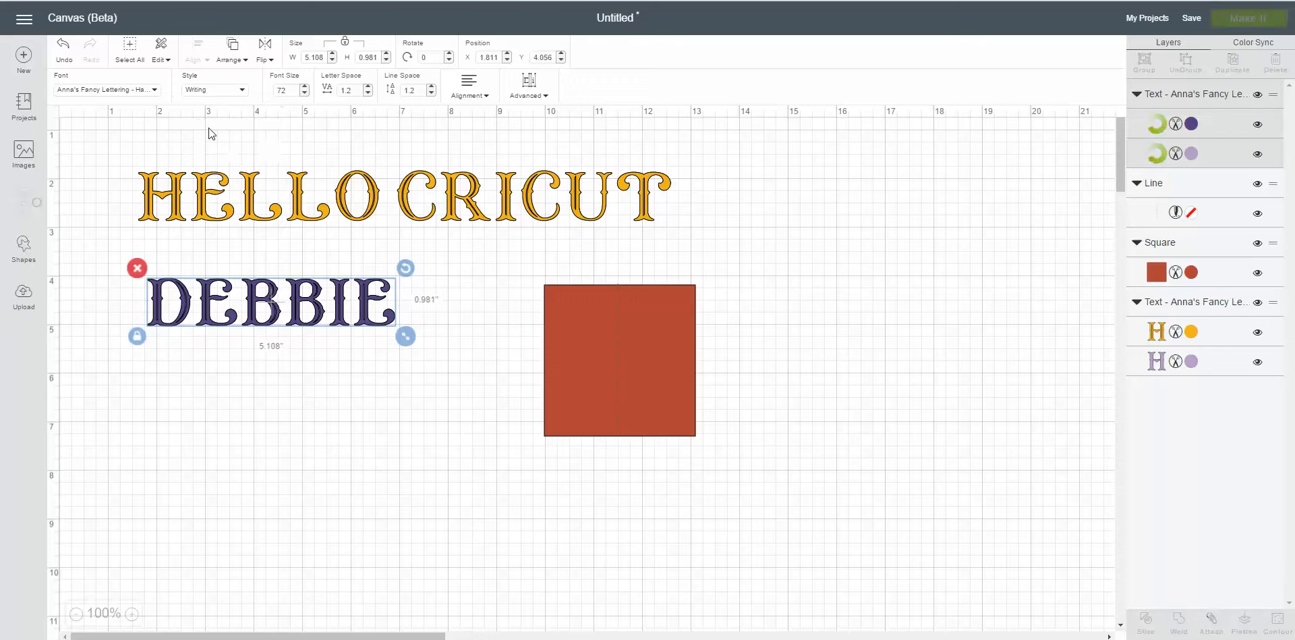
click(157, 93)
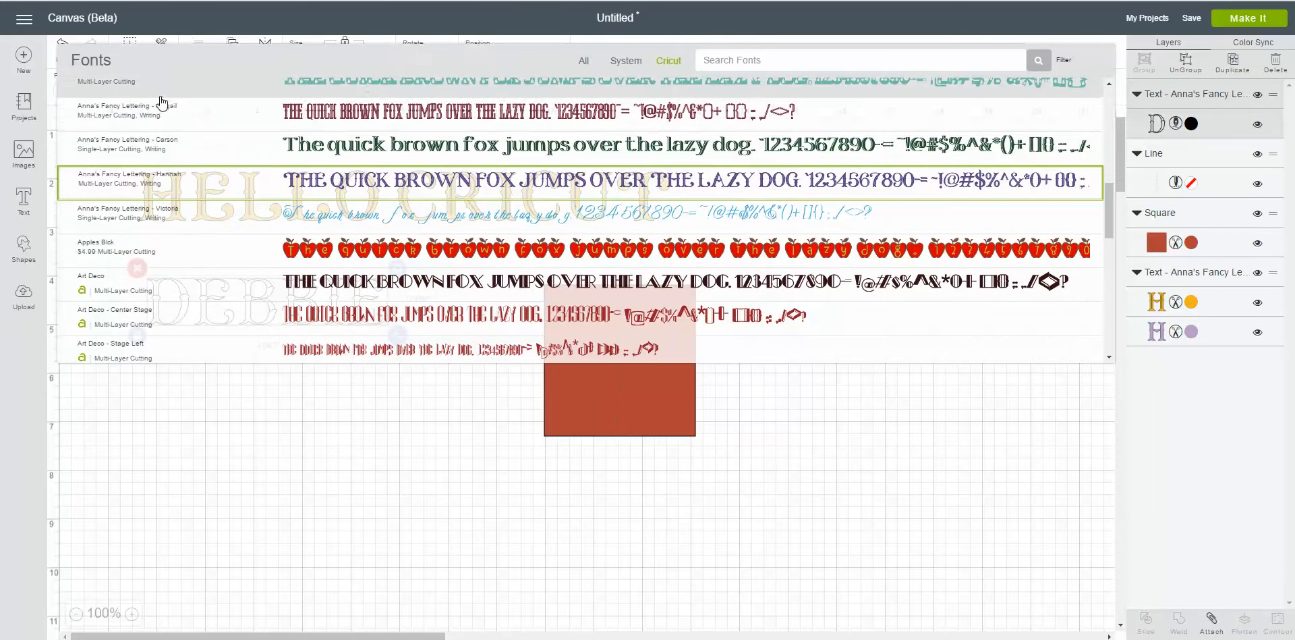
scroll(195, 130, up, 10)
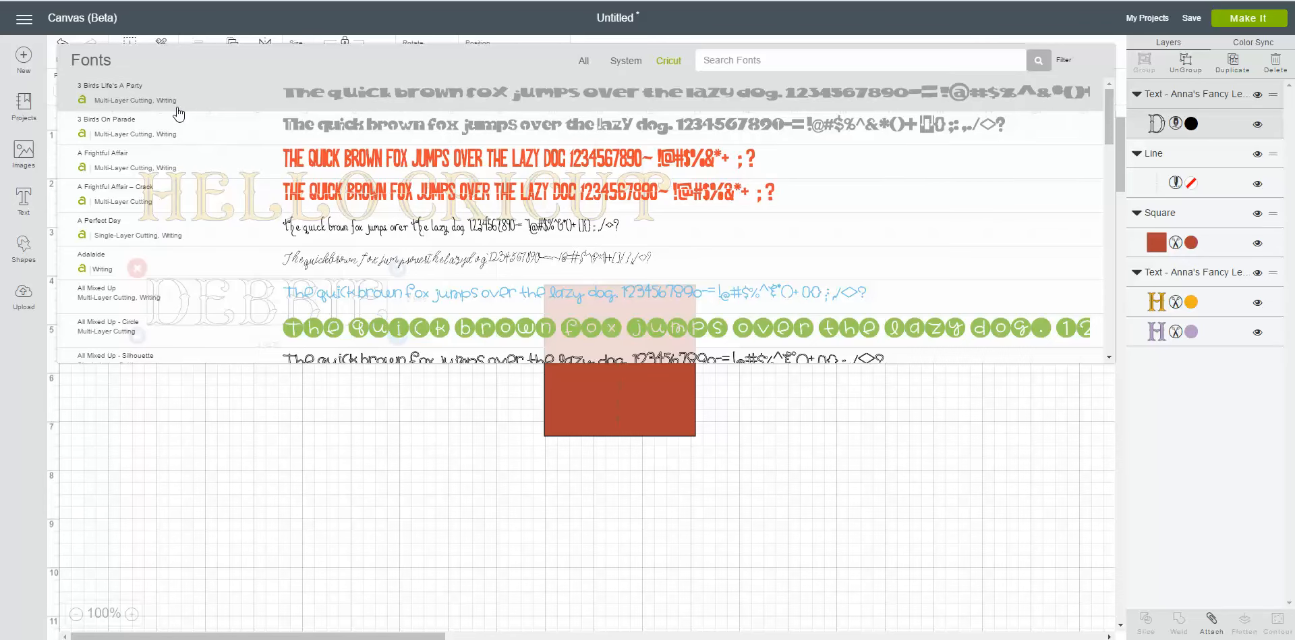
scroll(179, 115, down, 2)
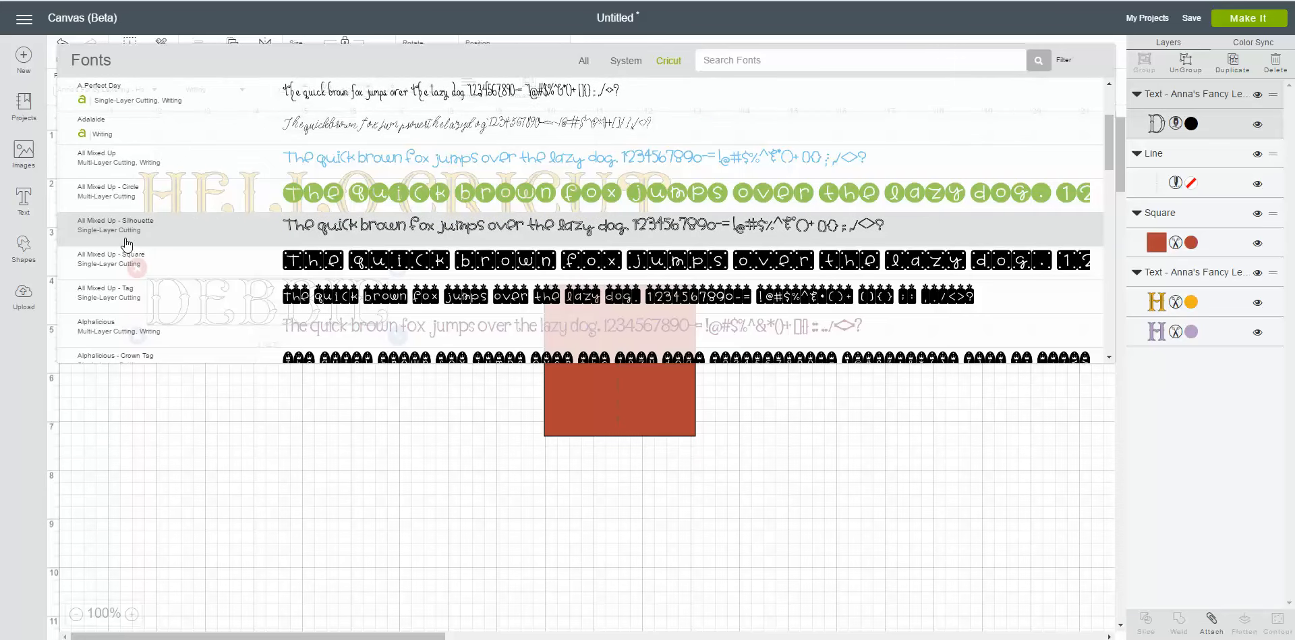
scroll(128, 236, down, 4)
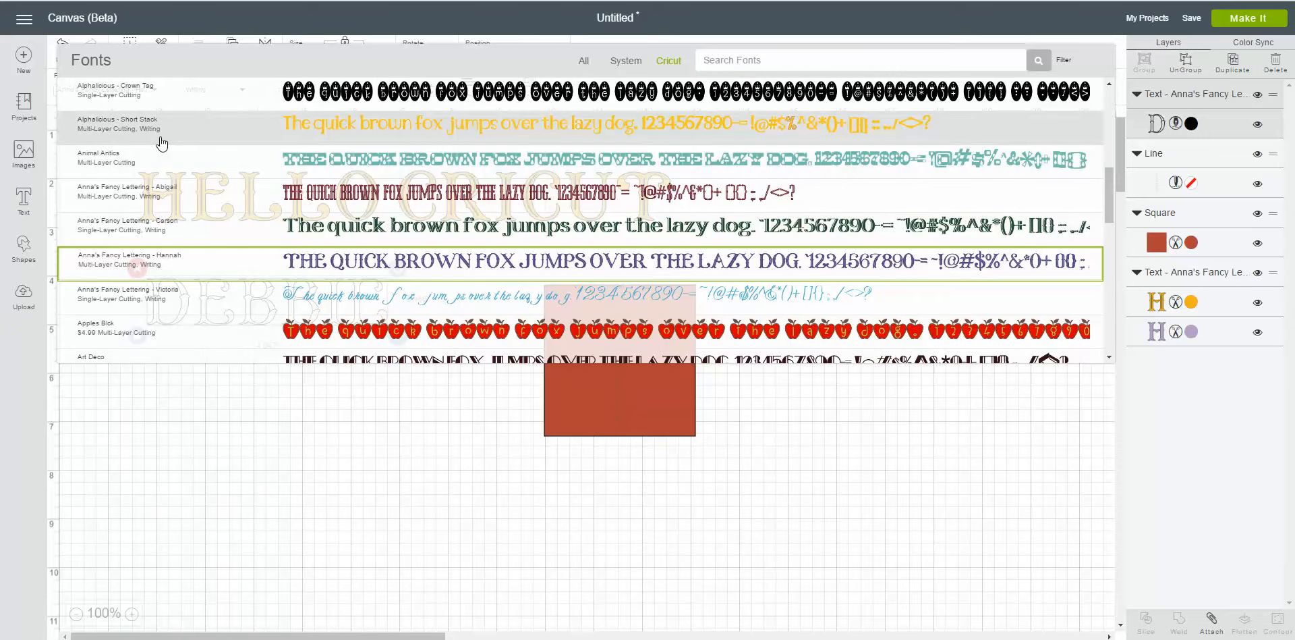
scroll(156, 152, down, 4)
scroll(162, 143, down, 6)
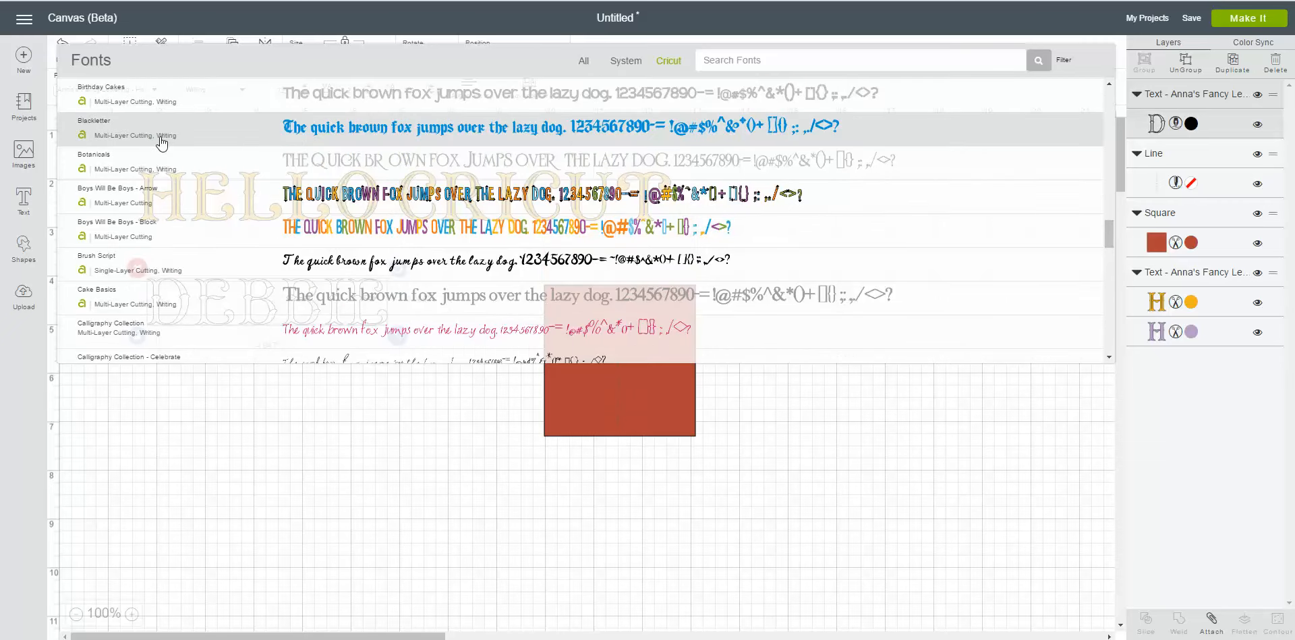
scroll(162, 143, up, 1)
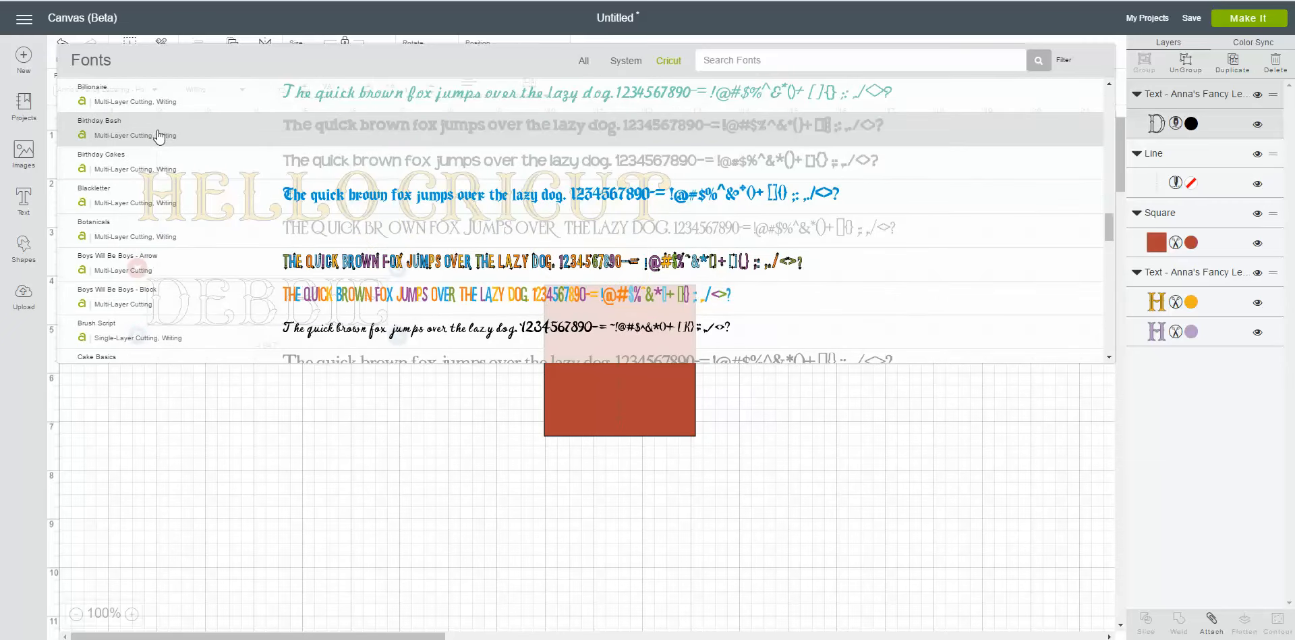
click(135, 101)
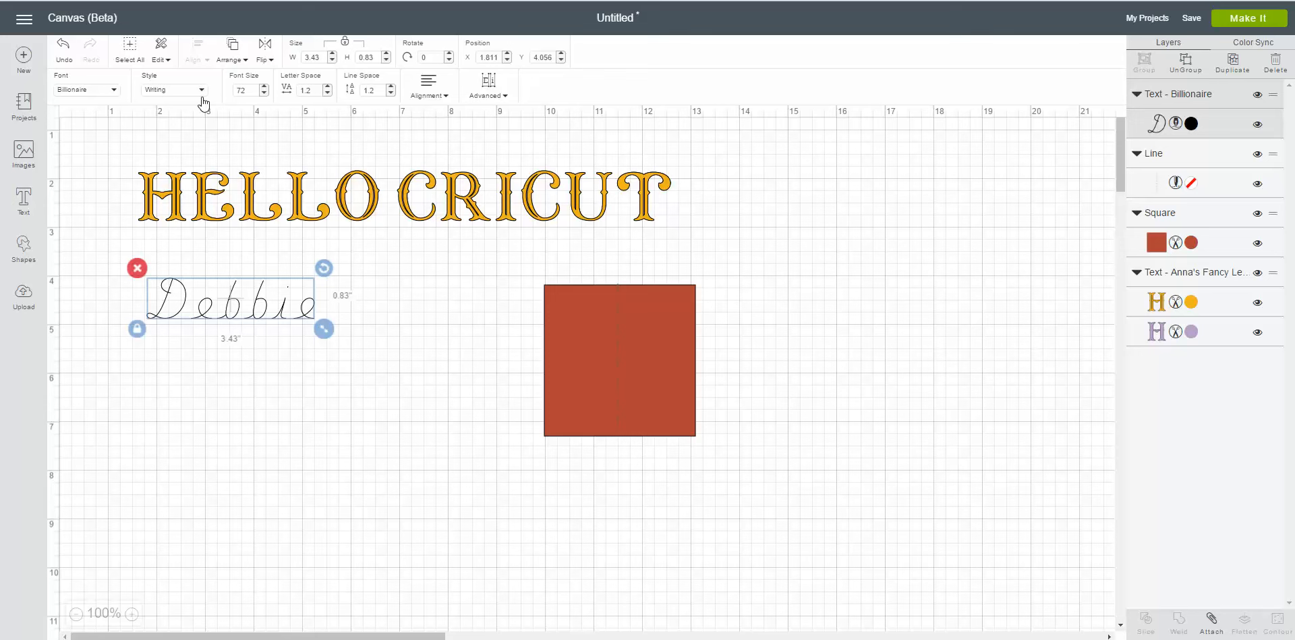
Browse the pen colors for the name text, trying Gold 0.8 Tip Glitter before setting it to Very Berry.
click(1191, 123)
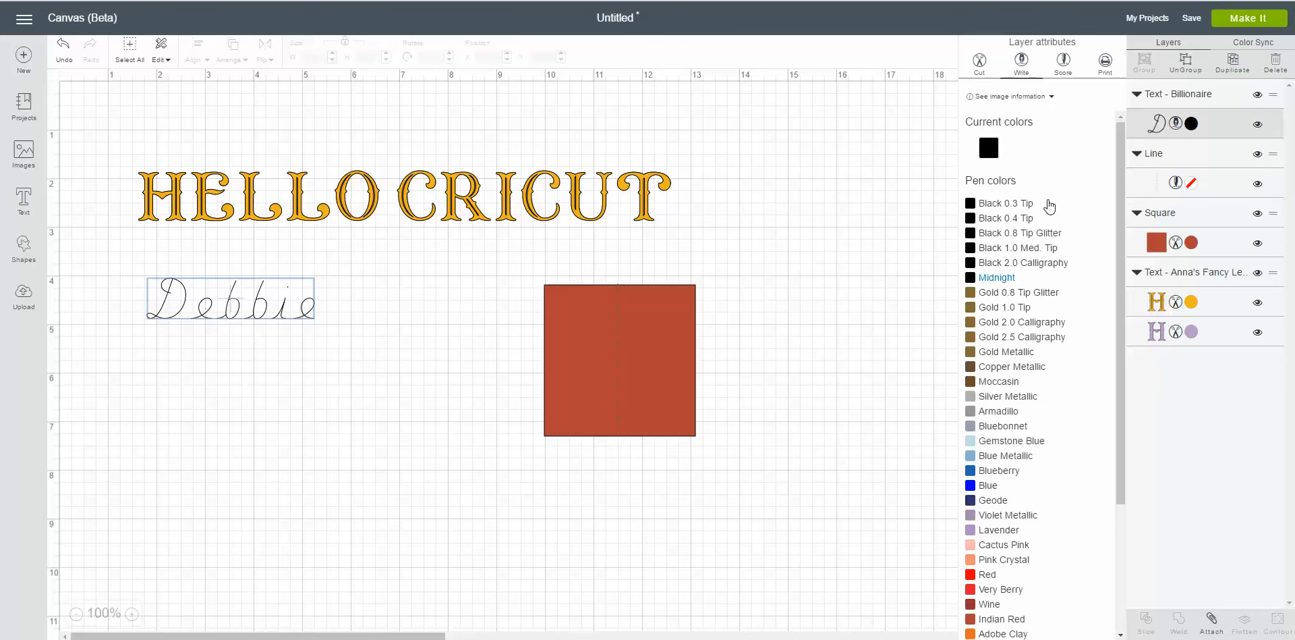
scroll(1050, 205, down, 3)
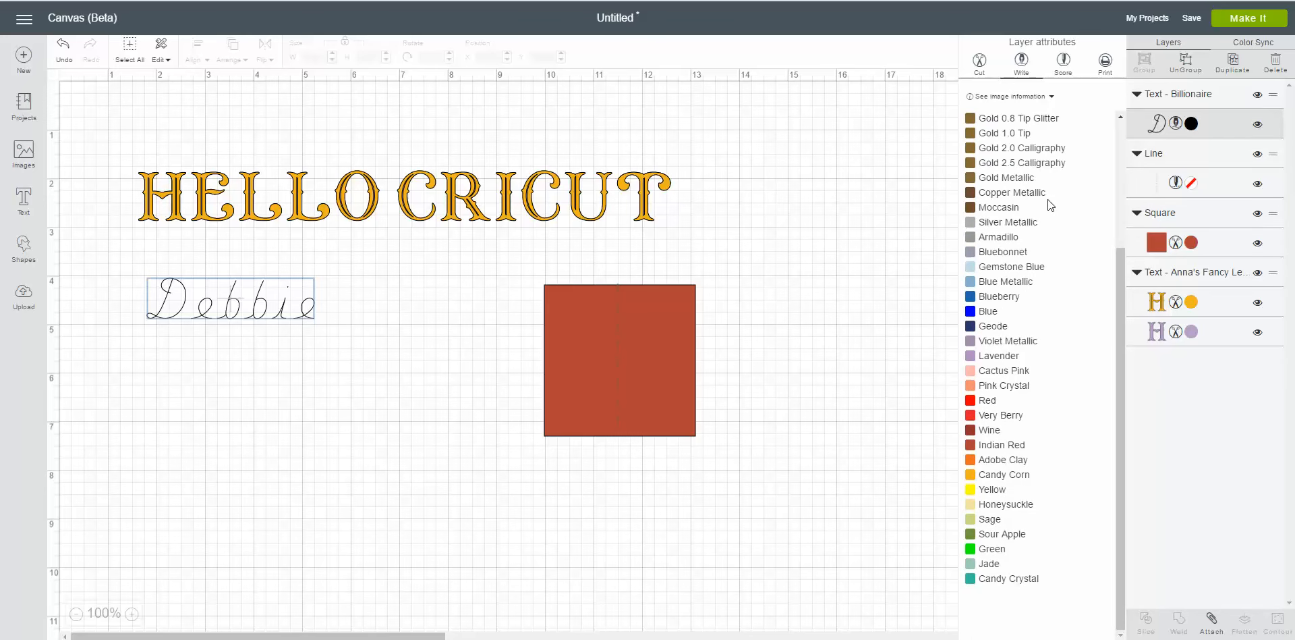
scroll(1050, 204, up, 2)
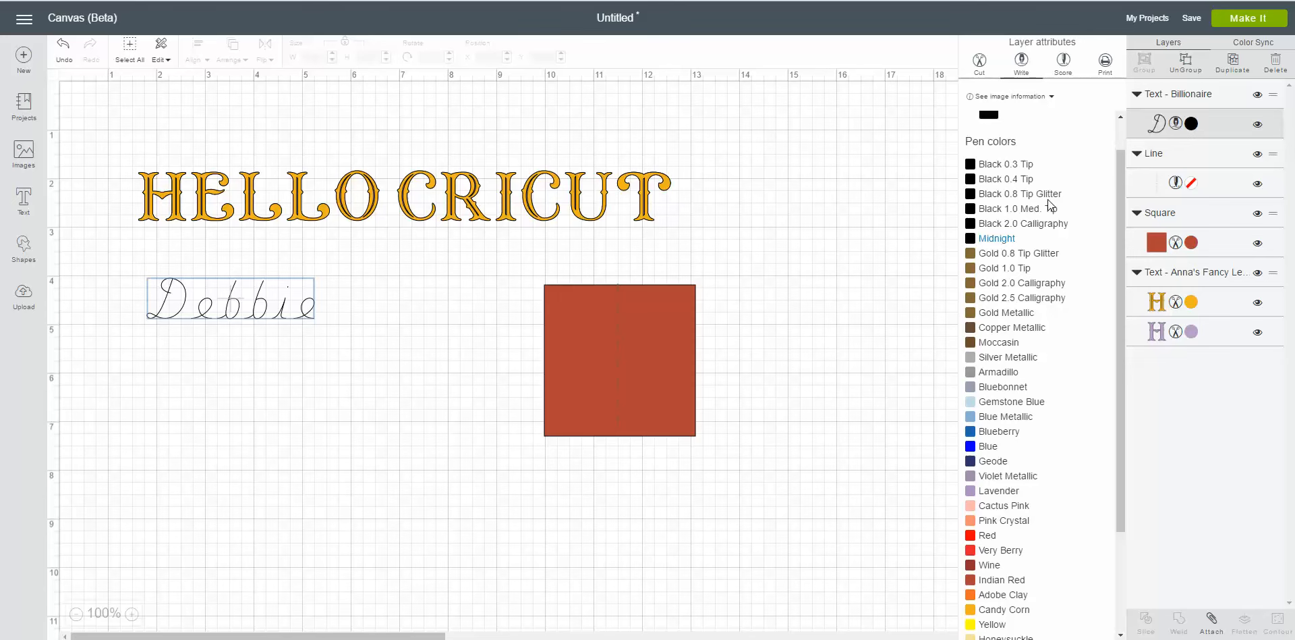
scroll(1047, 200, down, 2)
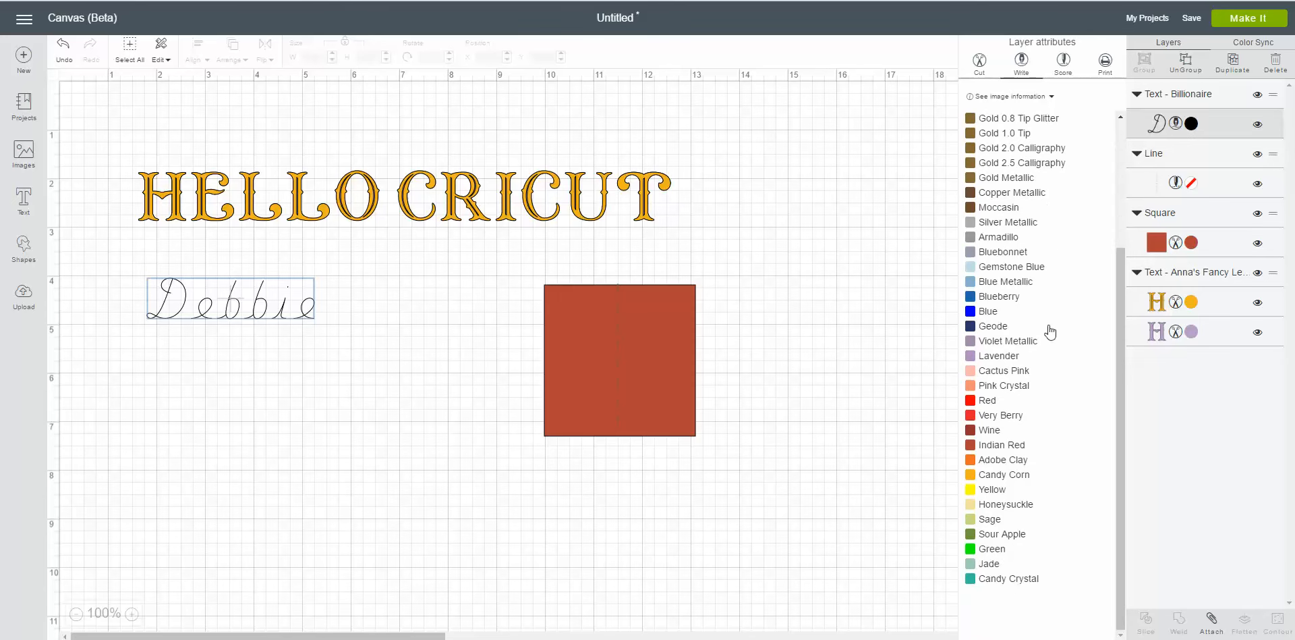
scroll(1017, 435, up, 3)
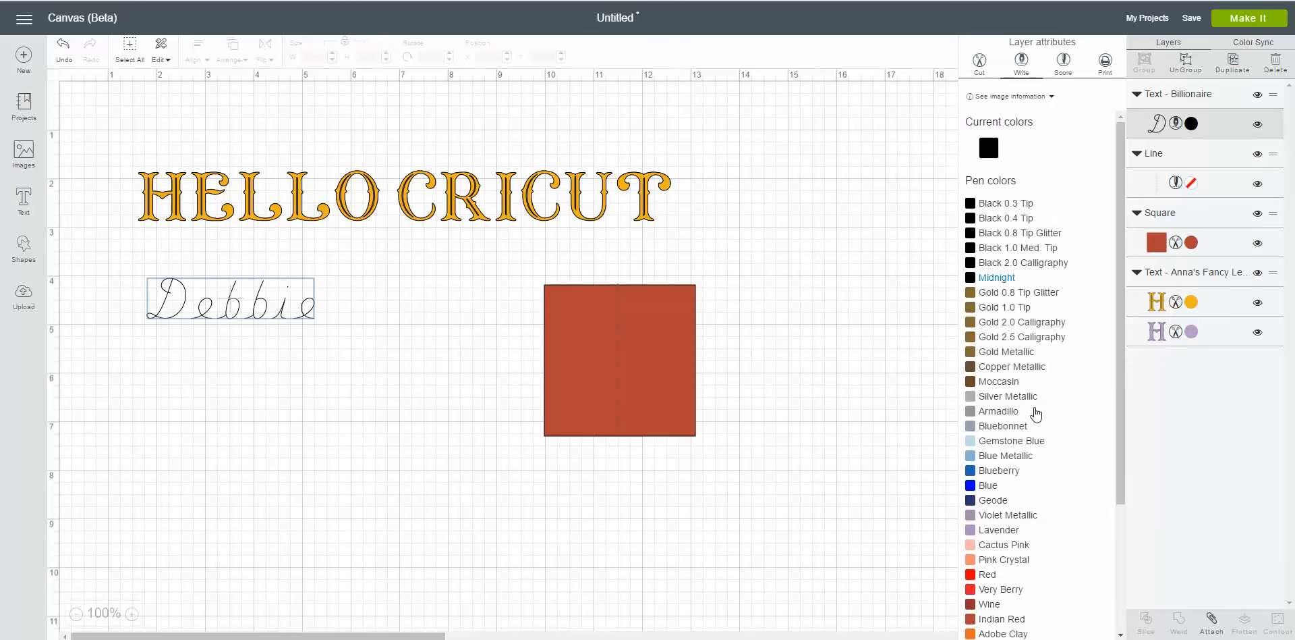
click(1040, 345)
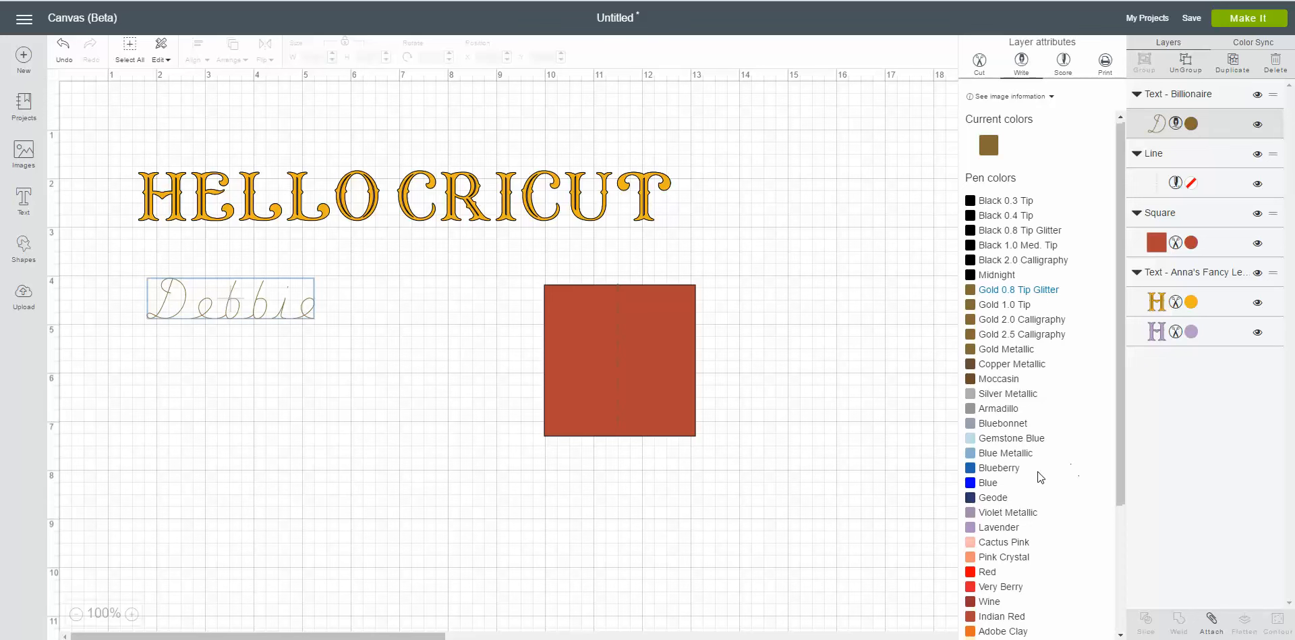
scroll(1041, 476, down, 2)
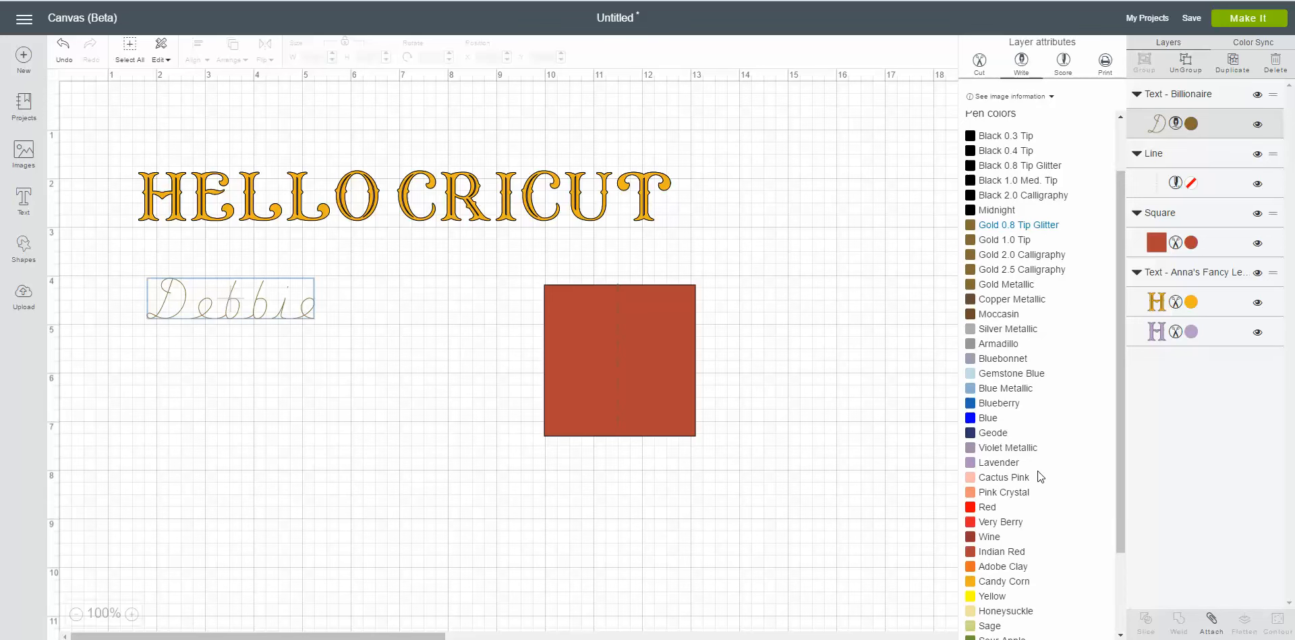
click(1009, 523)
scroll(1012, 154, down, 3)
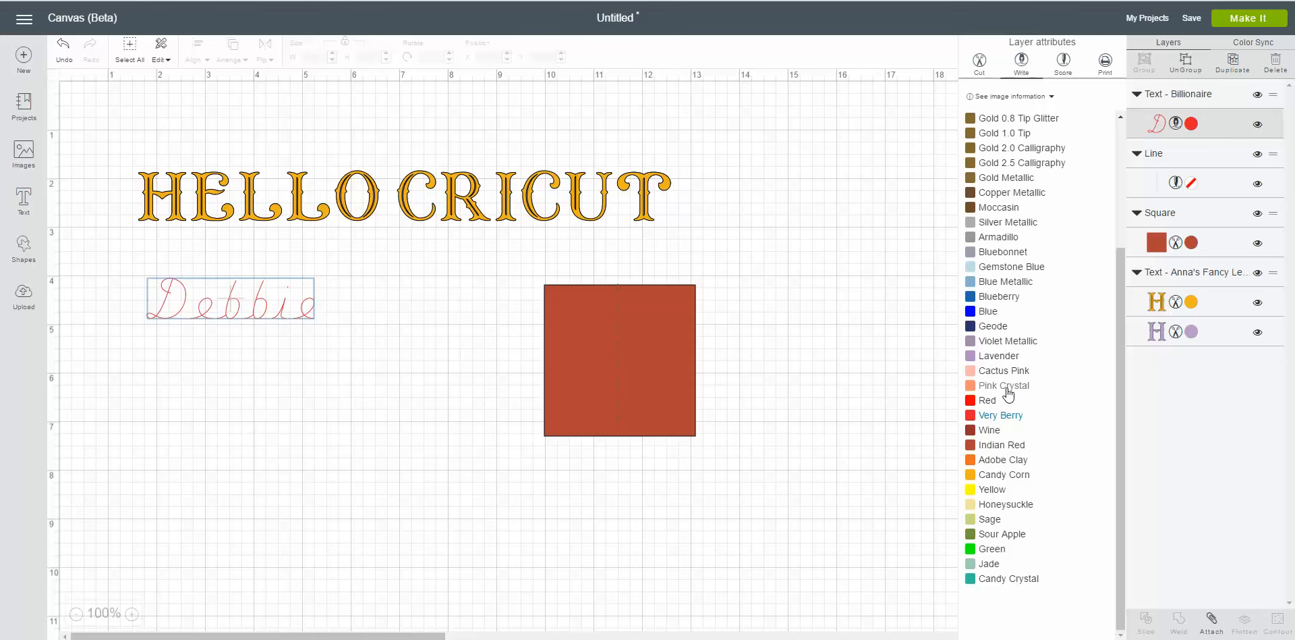
scroll(1009, 391, up, 5)
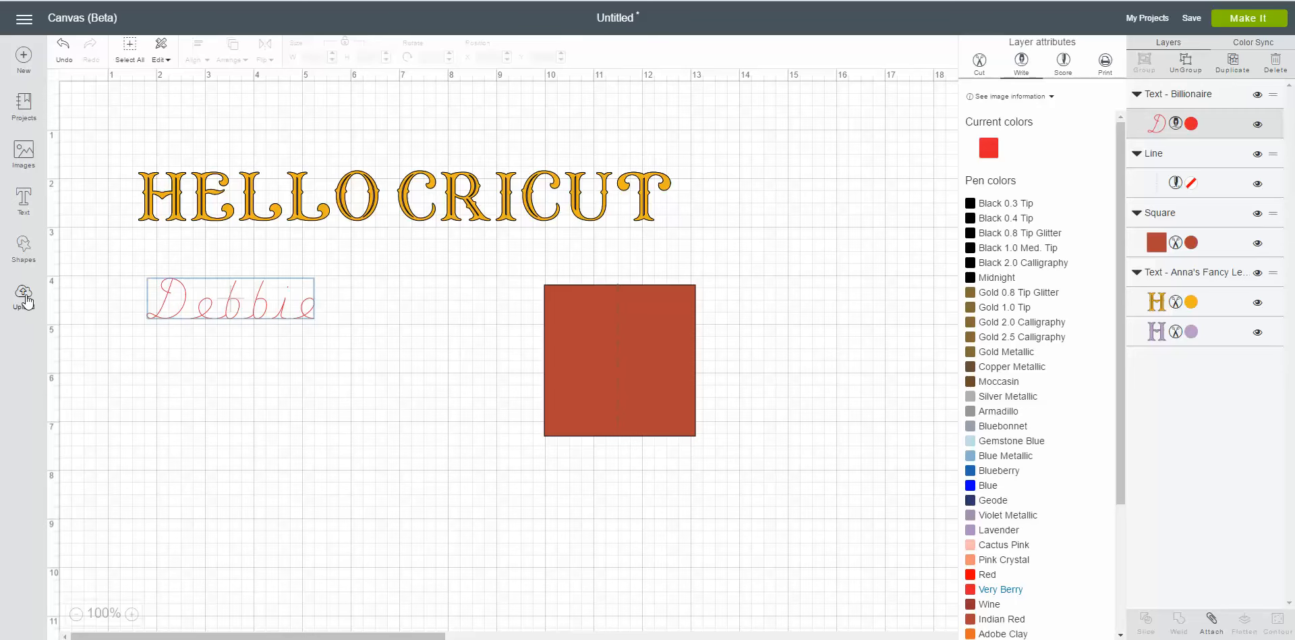
View the image and pattern upload options and the recently uploaded images, and show all uploaded images.
click(26, 301)
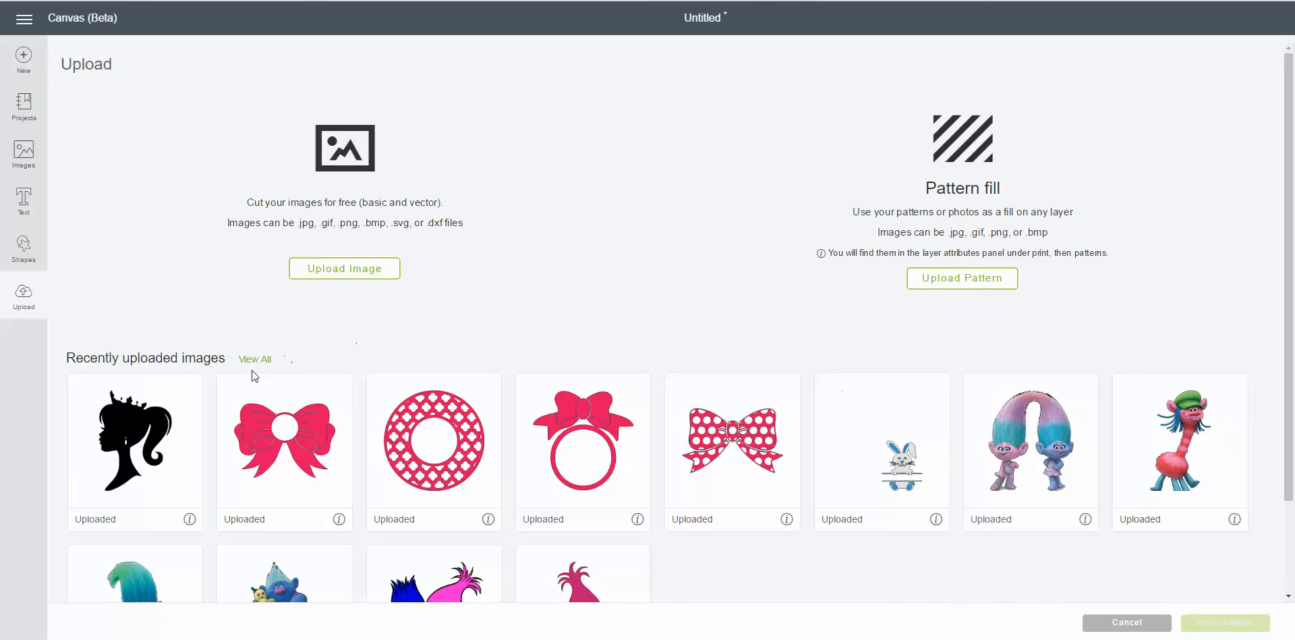
scroll(520, 274, down, 2)
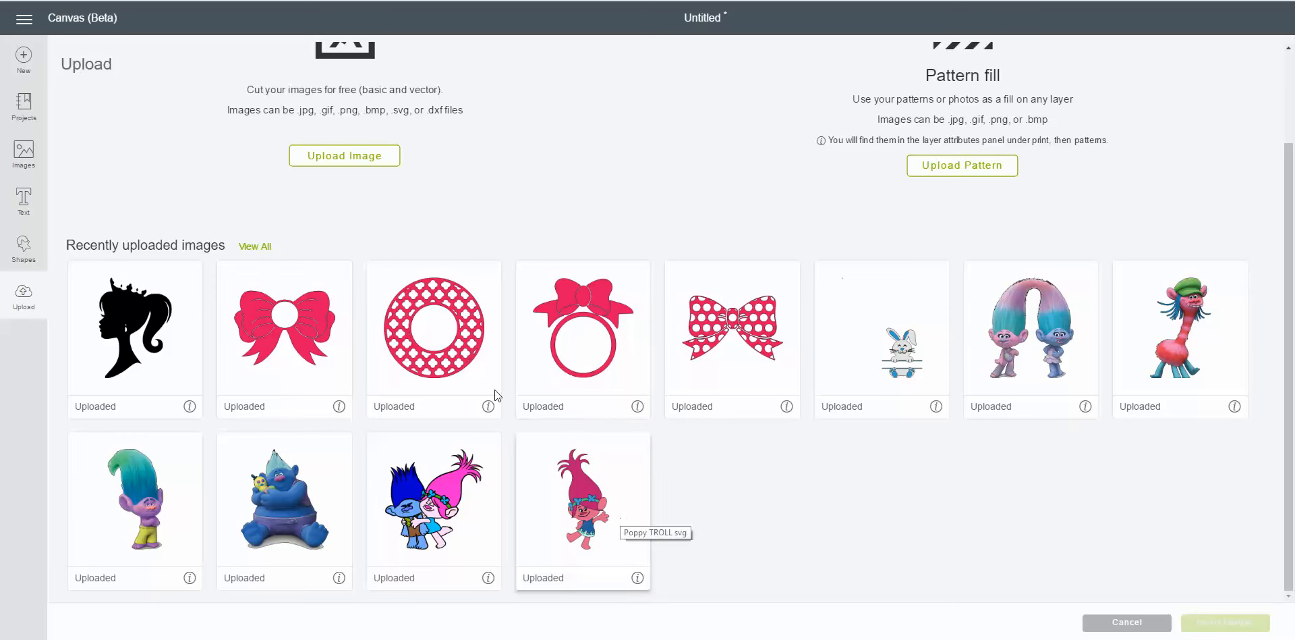
click(251, 247)
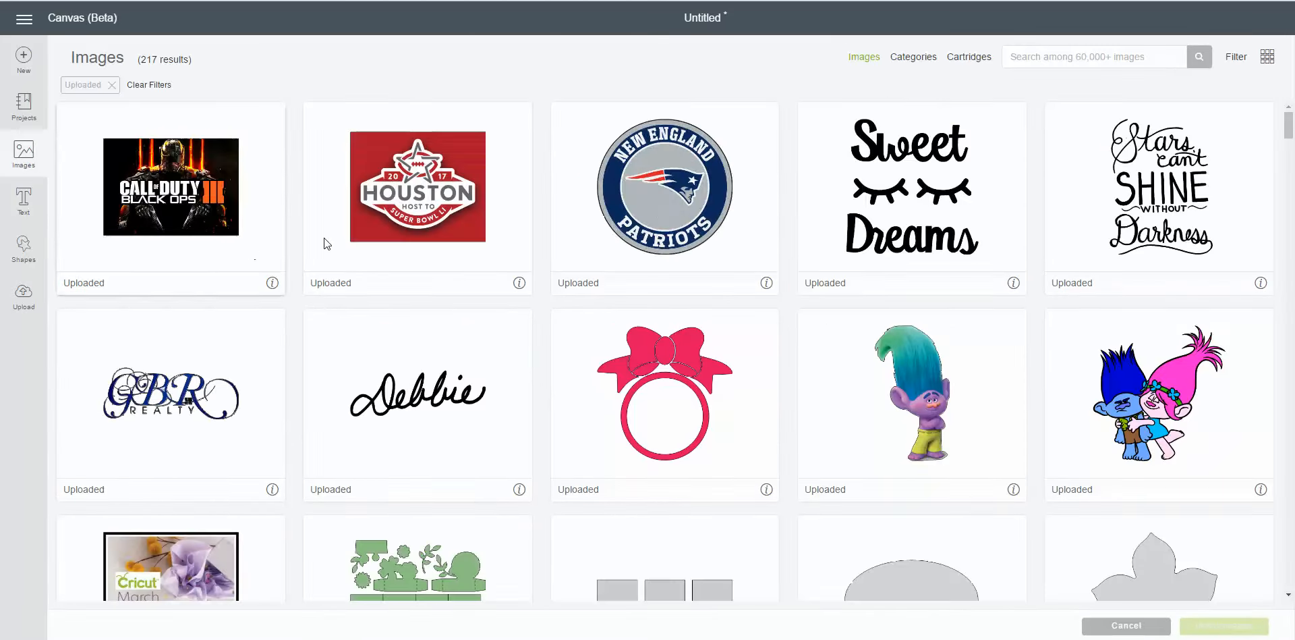
Browse through the full collection of uploaded images and return to its beginning.
scroll(755, 223, down, 15)
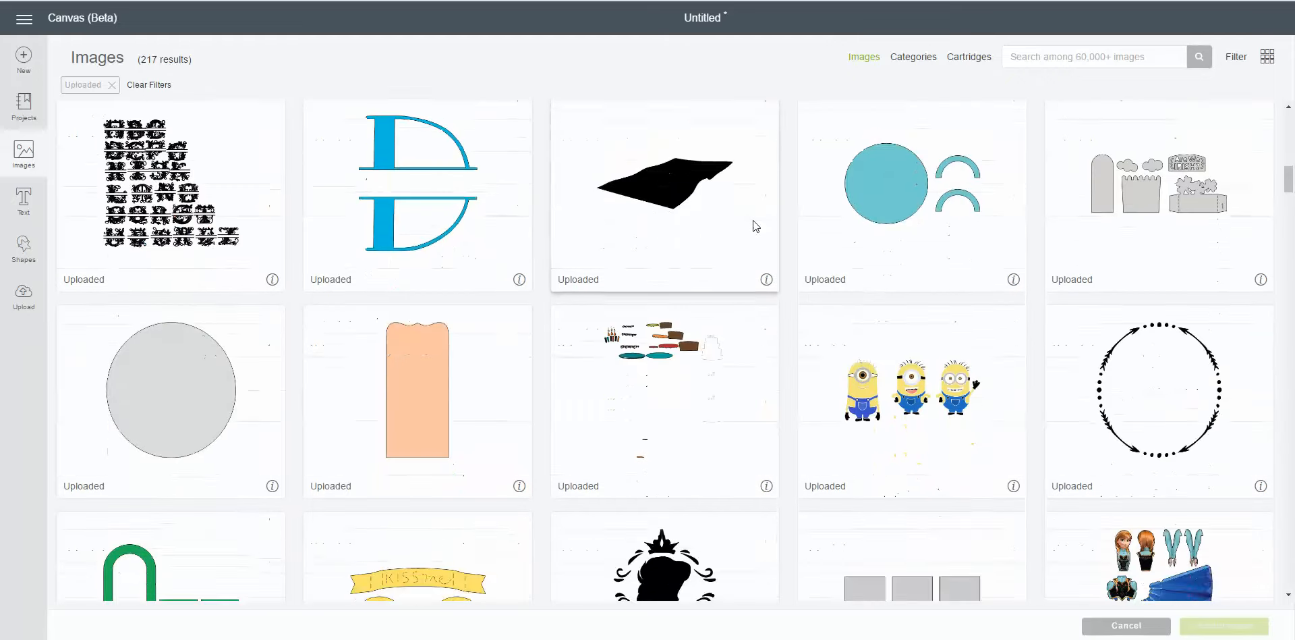
scroll(755, 226, down, 20)
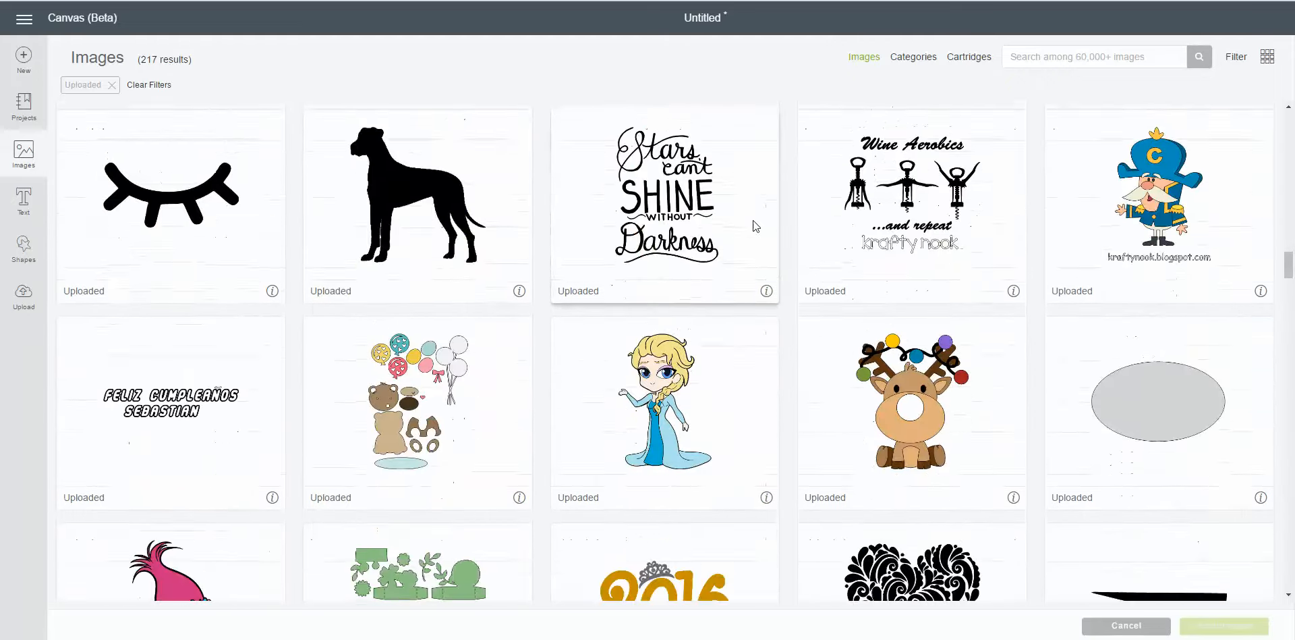
scroll(756, 226, down, 20)
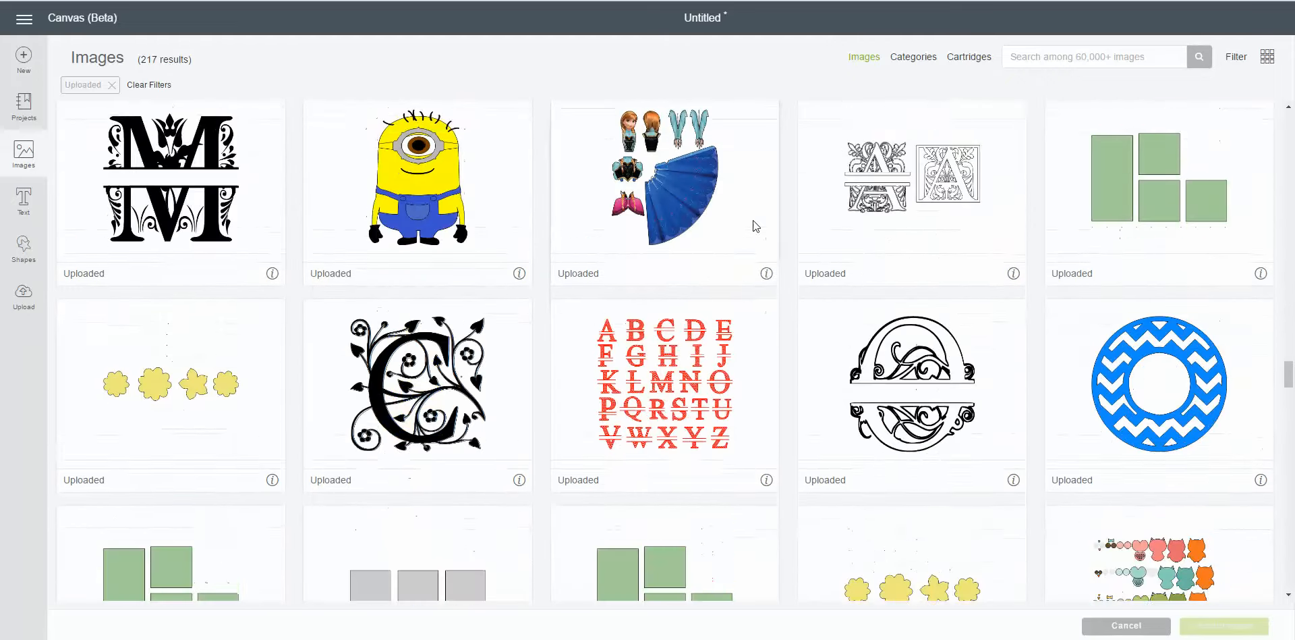
scroll(754, 224, up, 10)
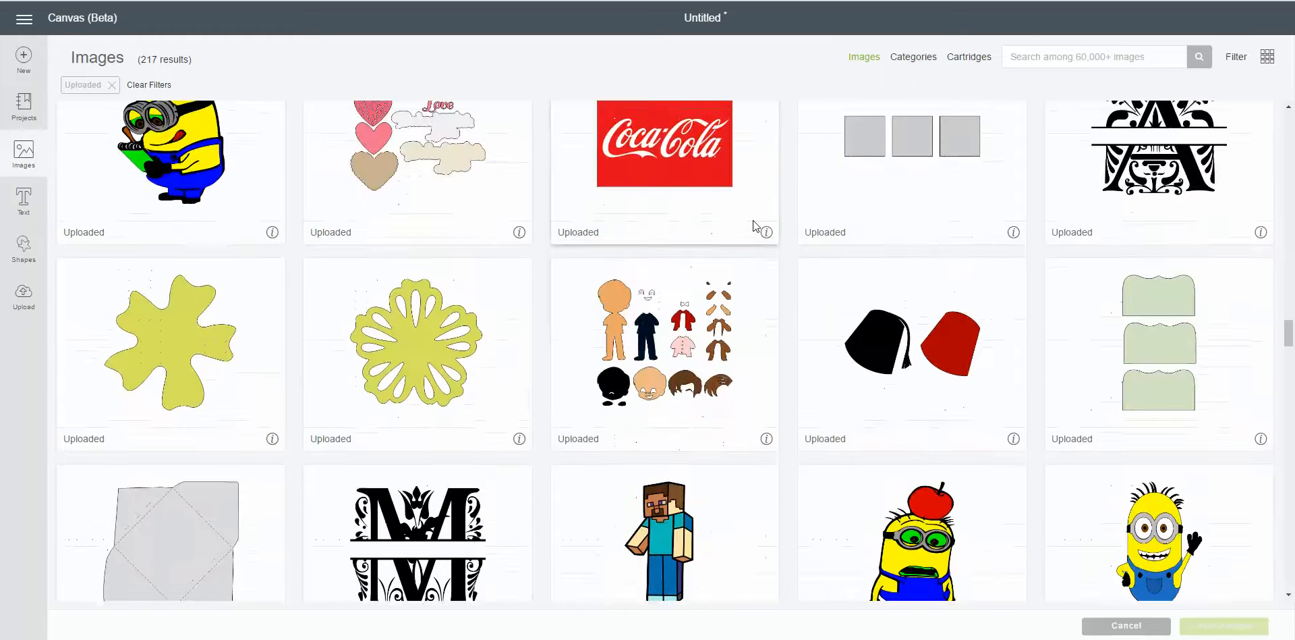
scroll(754, 224, up, 20)
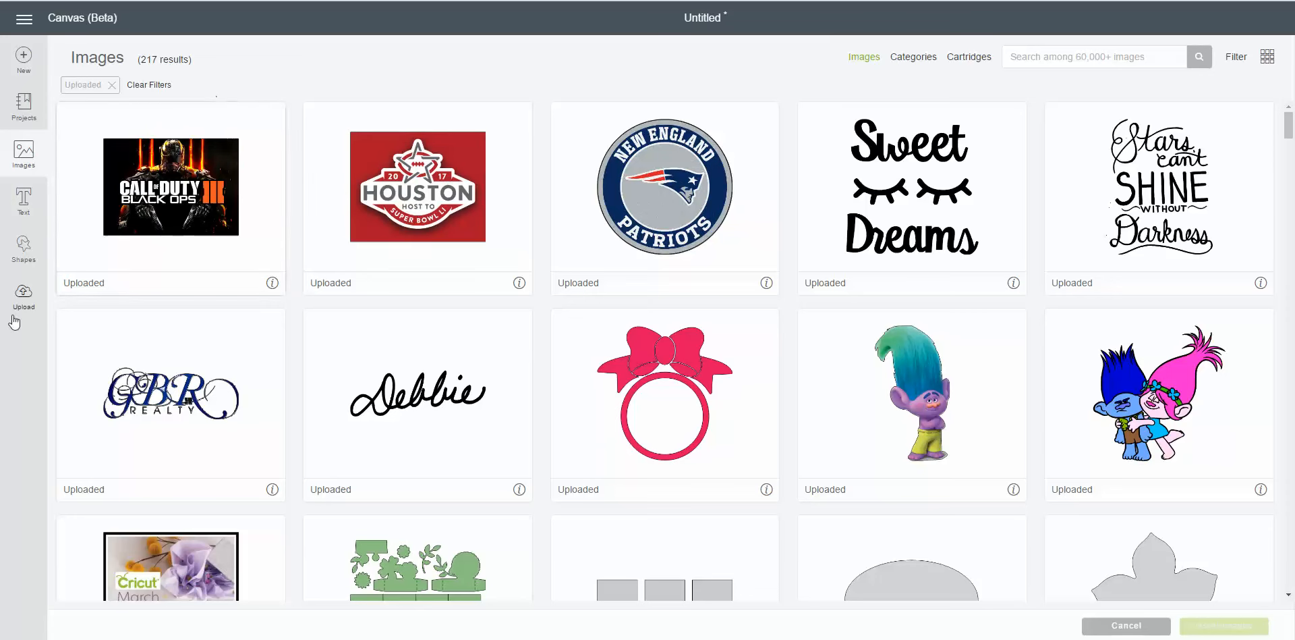
Go back to the image and pattern upload options and look over the recently uploaded images.
click(22, 297)
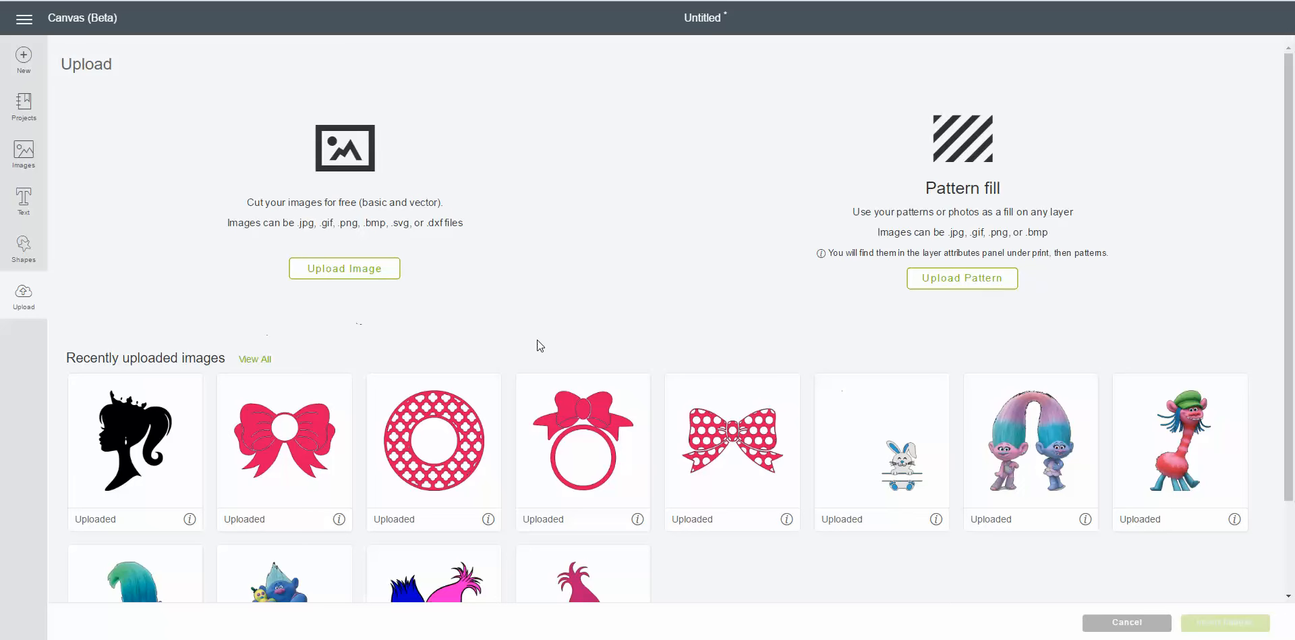
scroll(423, 364, down, 2)
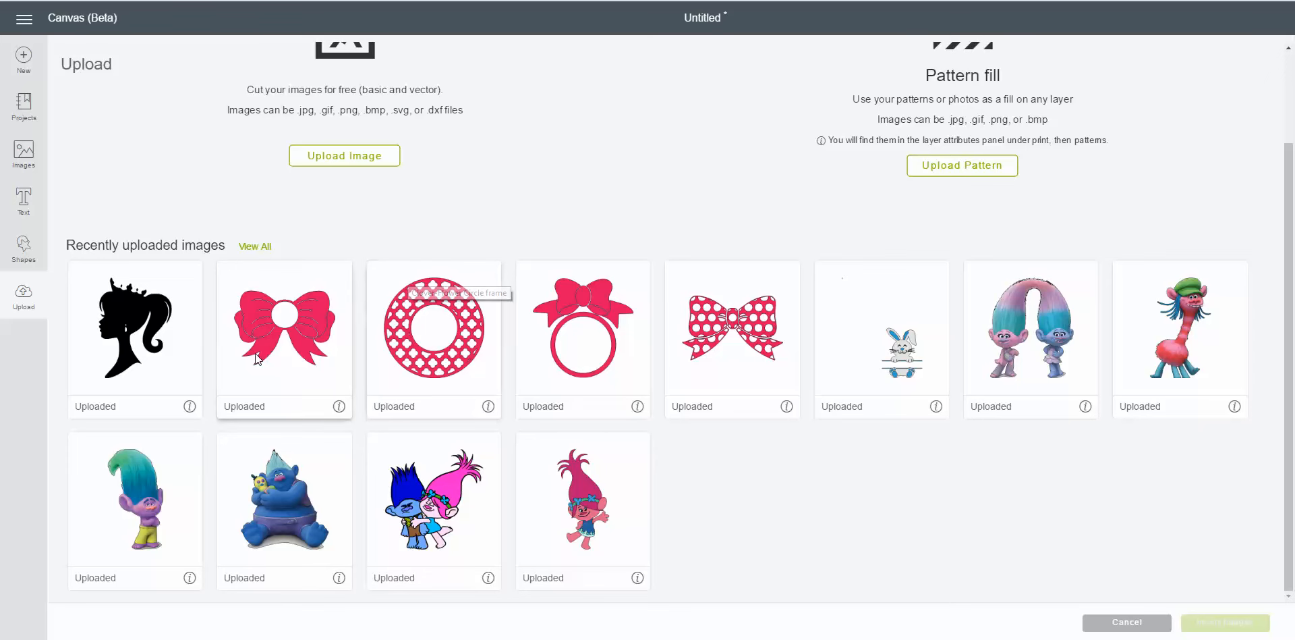
scroll(256, 355, up, 2)
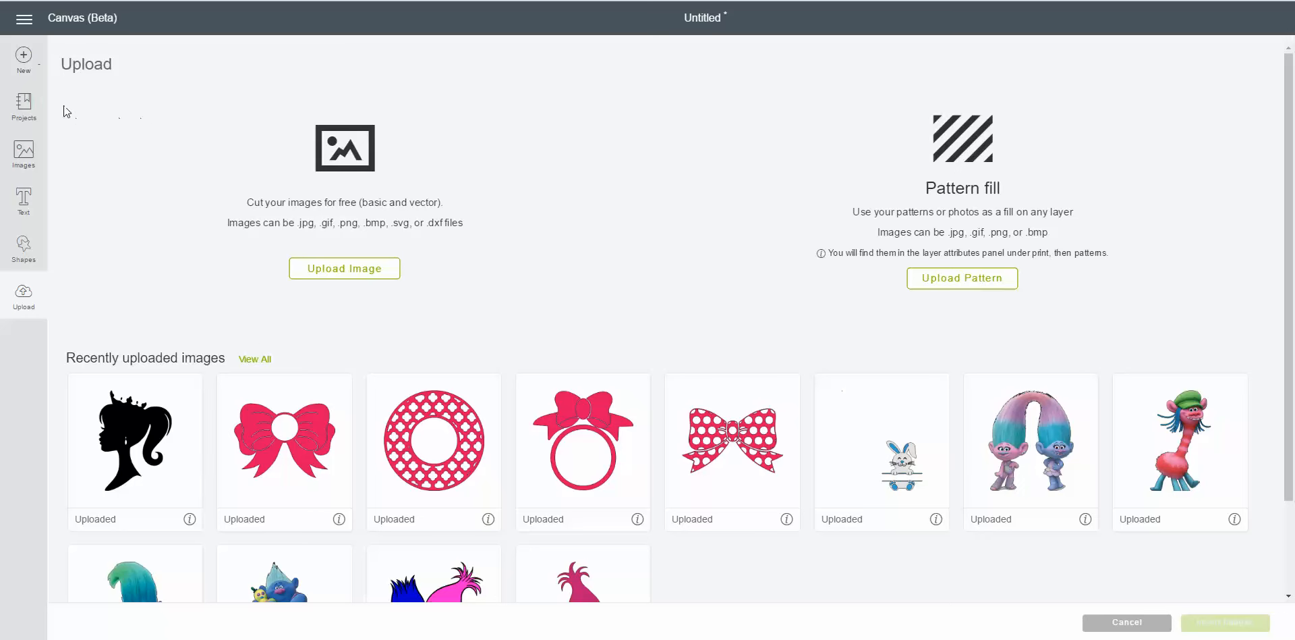
Start a new blank project, replacing the unsaved project on the canvas.
click(24, 58)
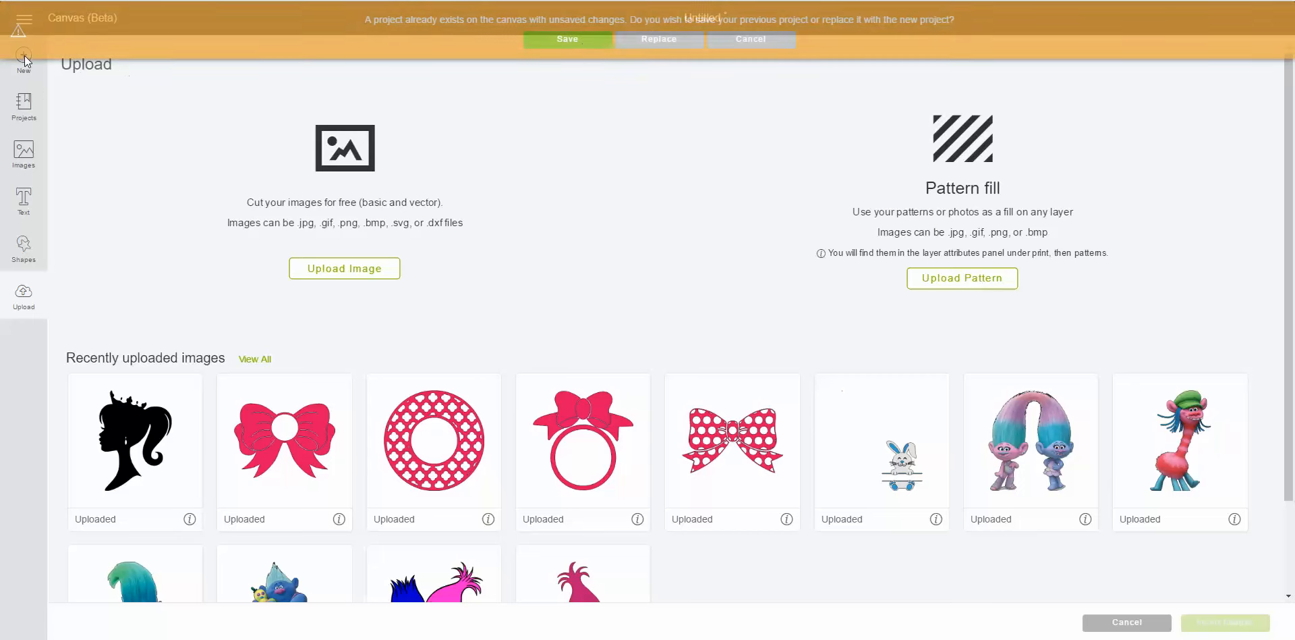
click(656, 41)
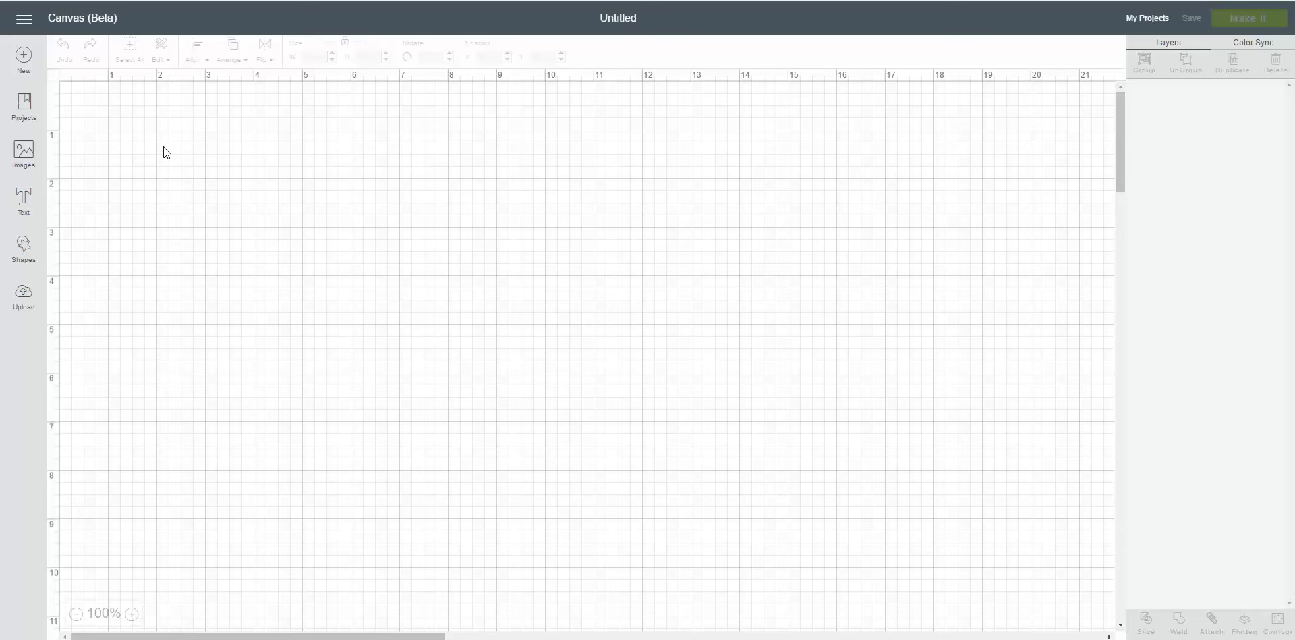
View the Print then Cut Calibration start screen and cancel the calibration.
click(27, 25)
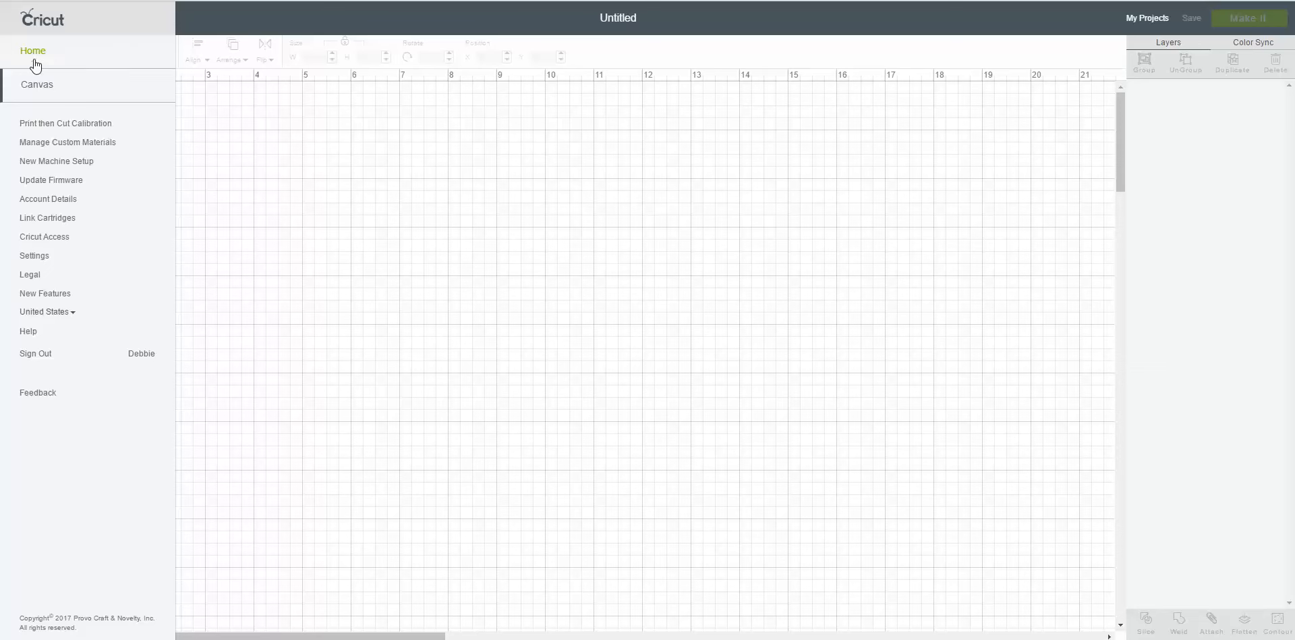
click(67, 124)
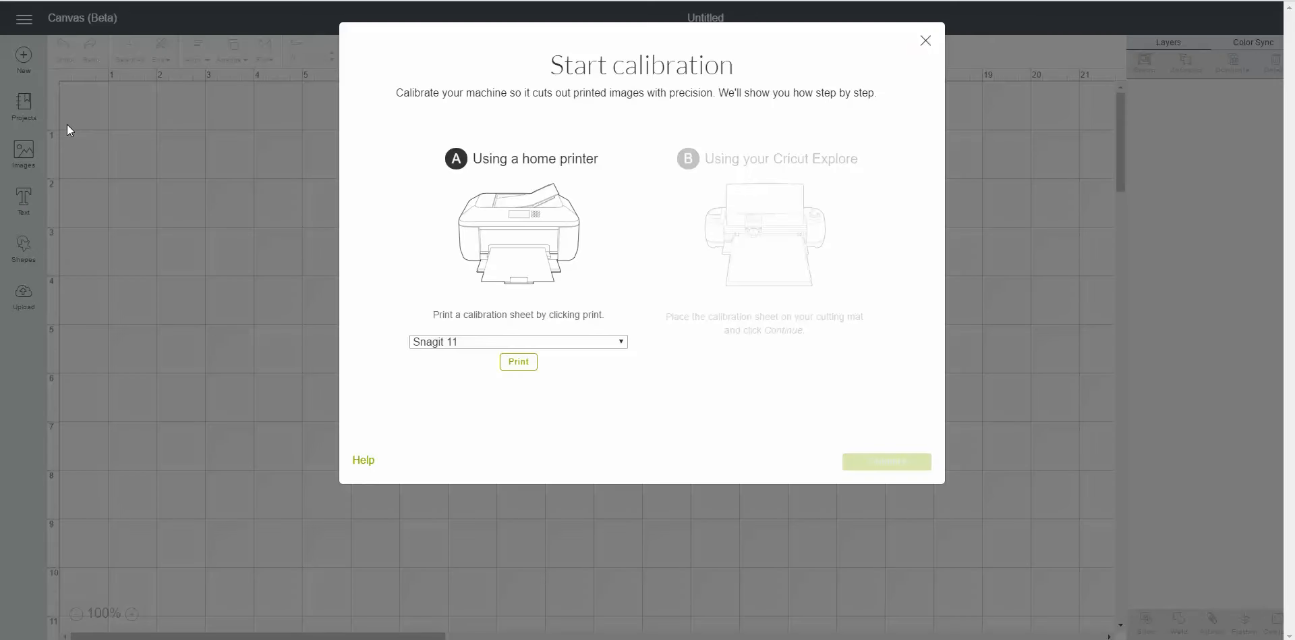
click(925, 40)
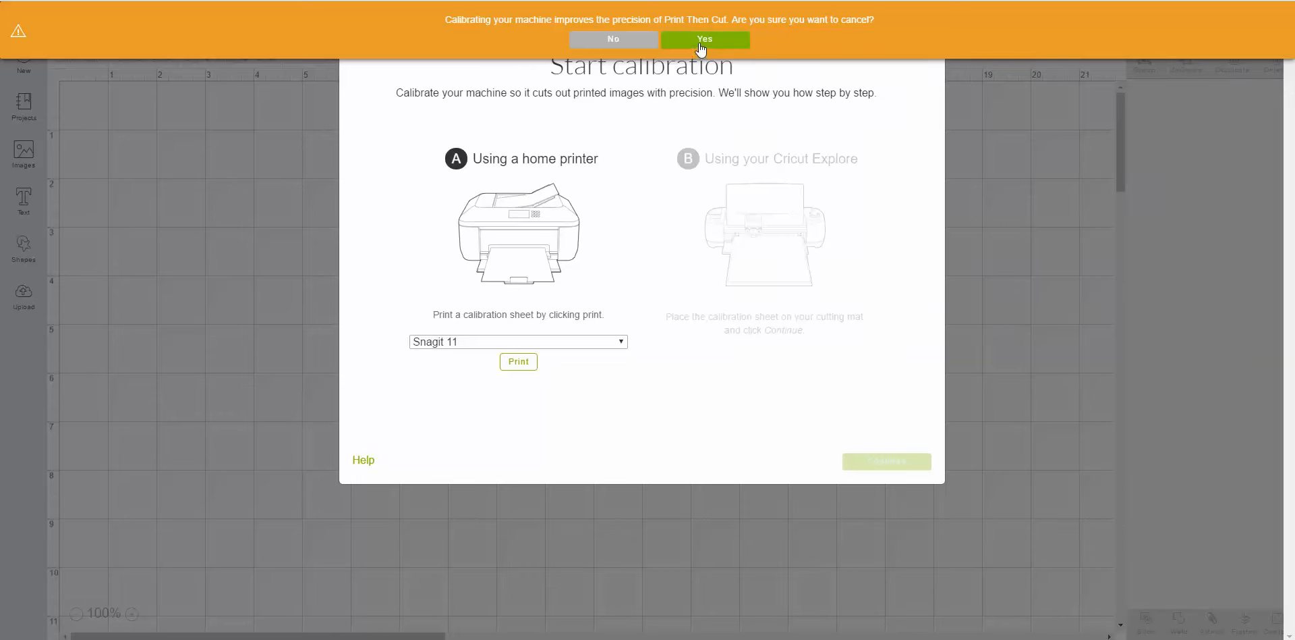
click(701, 41)
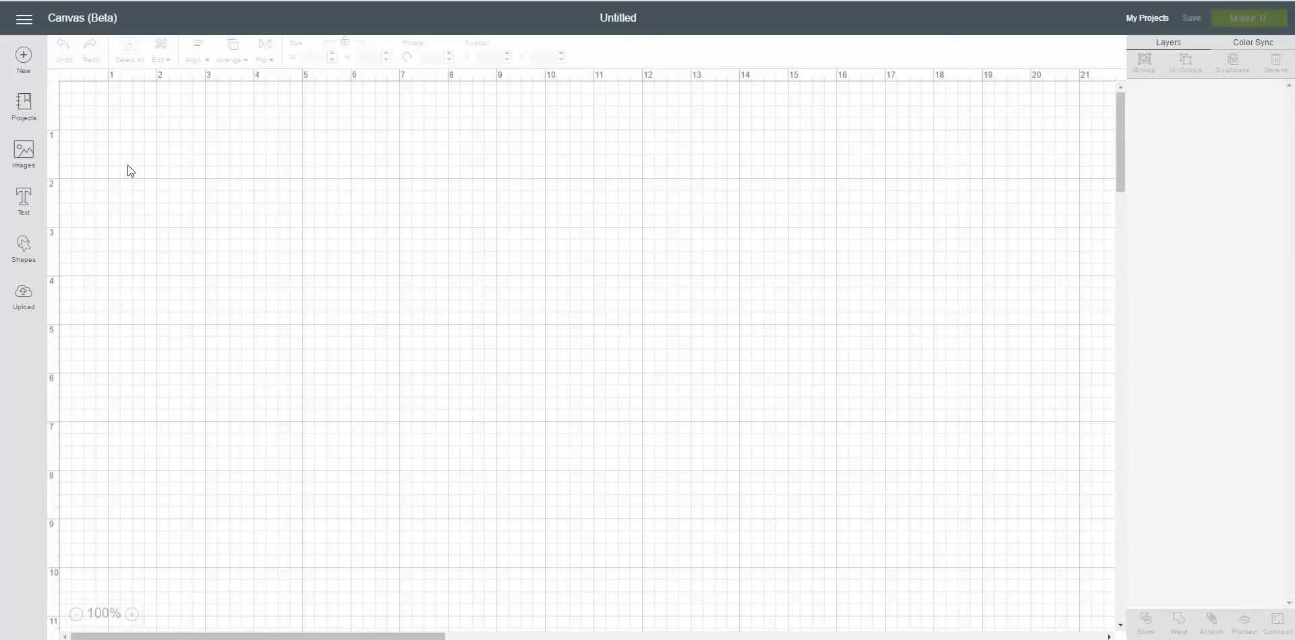
Examine the custom materials and dial settings for the ExploreAir2 machine, and return to the canvas.
click(24, 19)
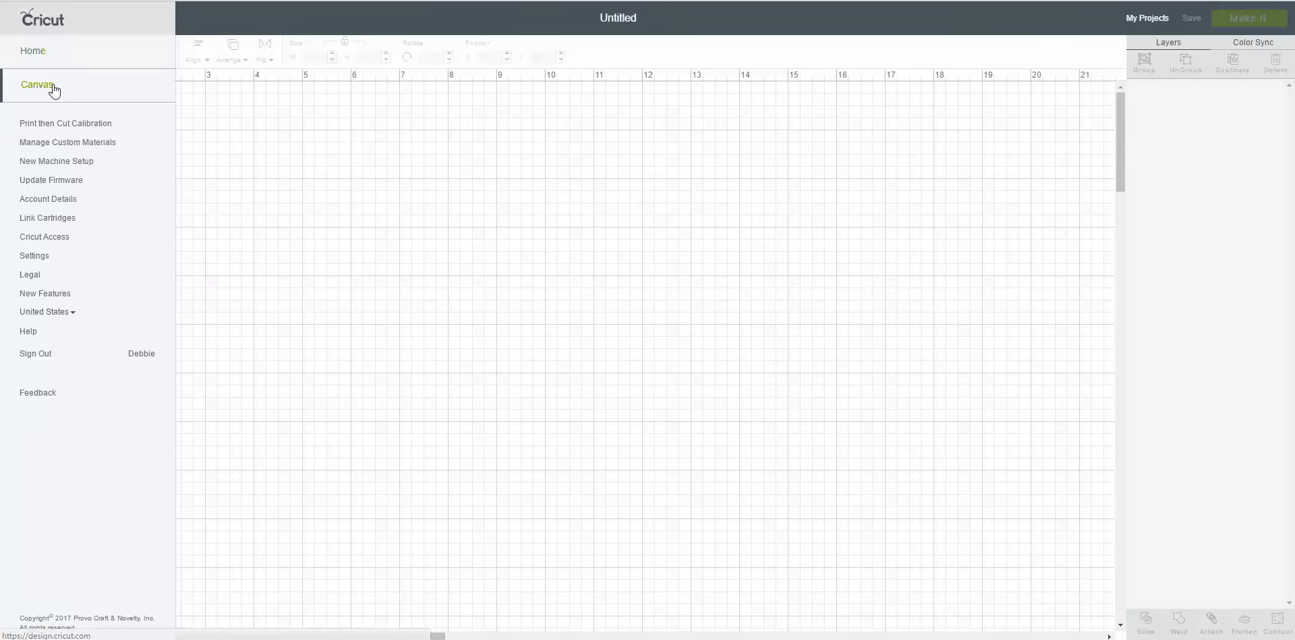
click(74, 145)
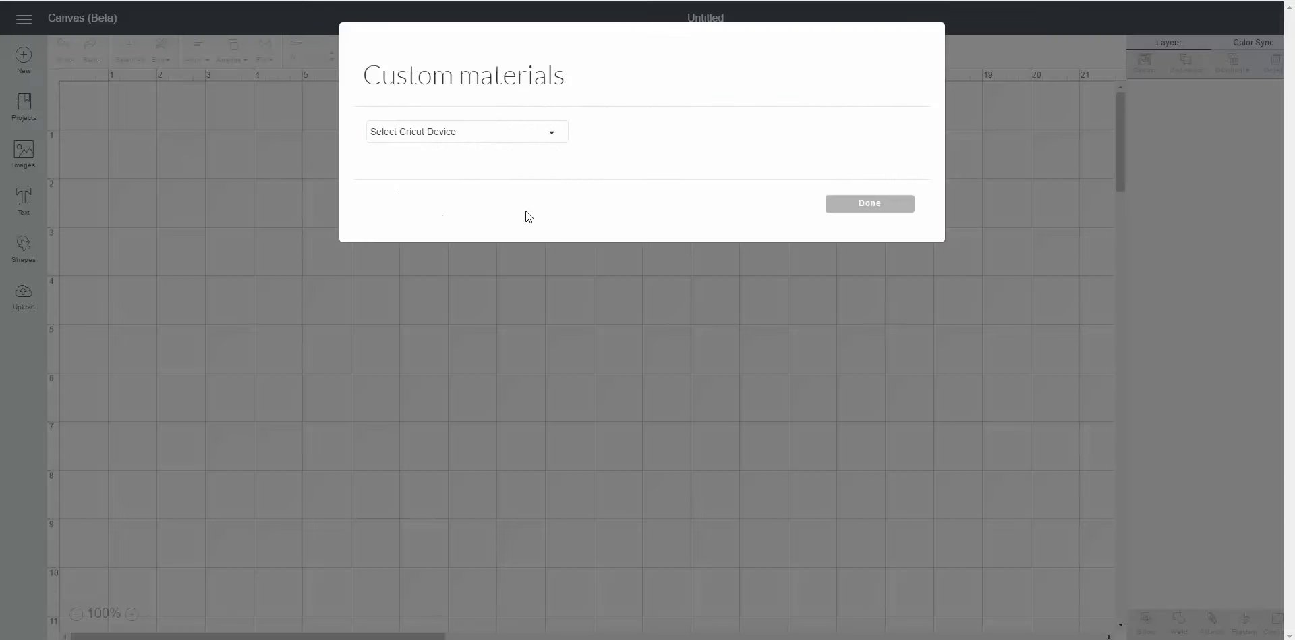
click(553, 143)
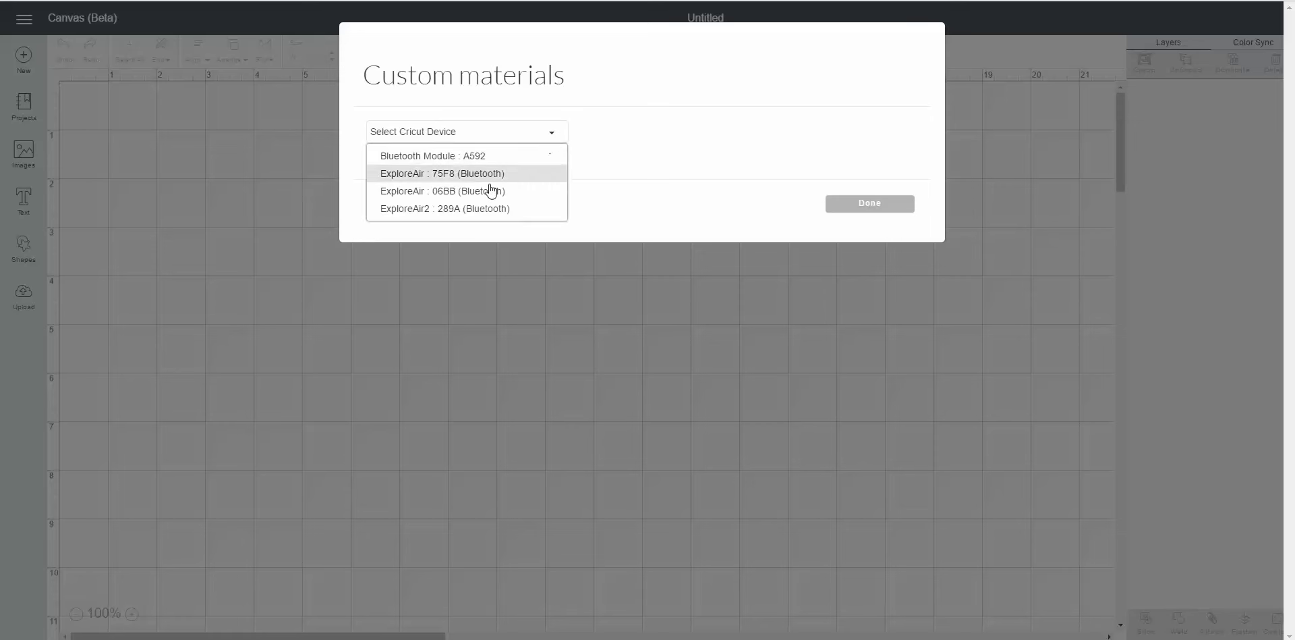
click(463, 212)
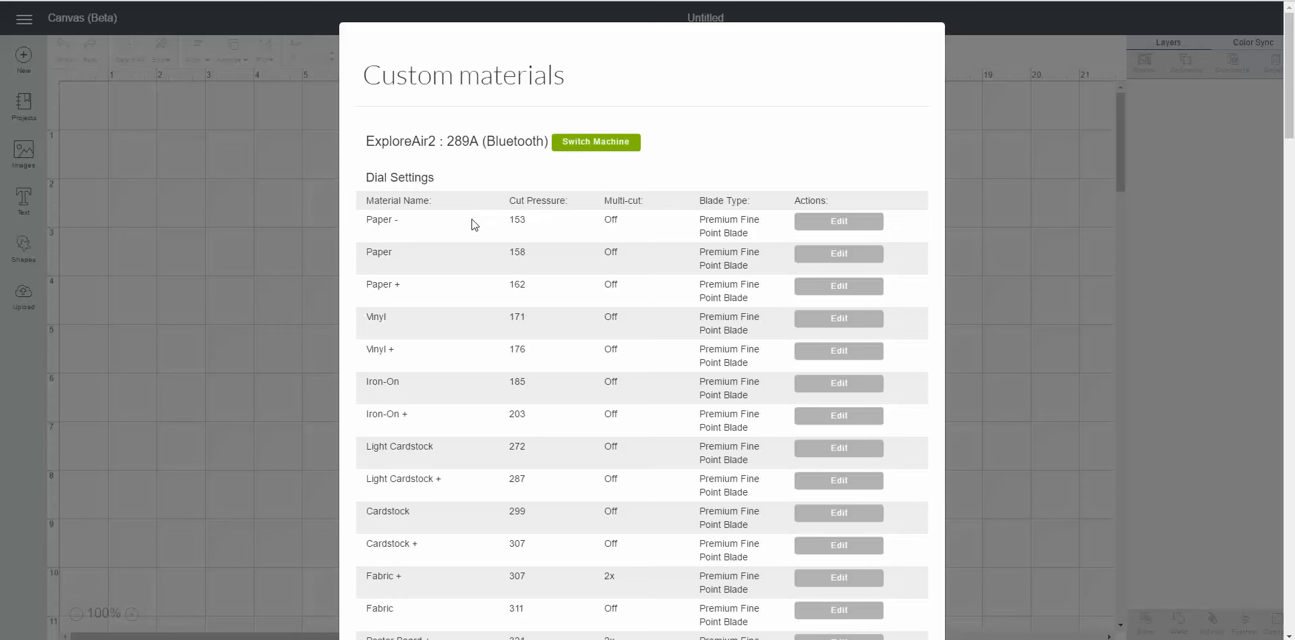
scroll(540, 289, down, 1)
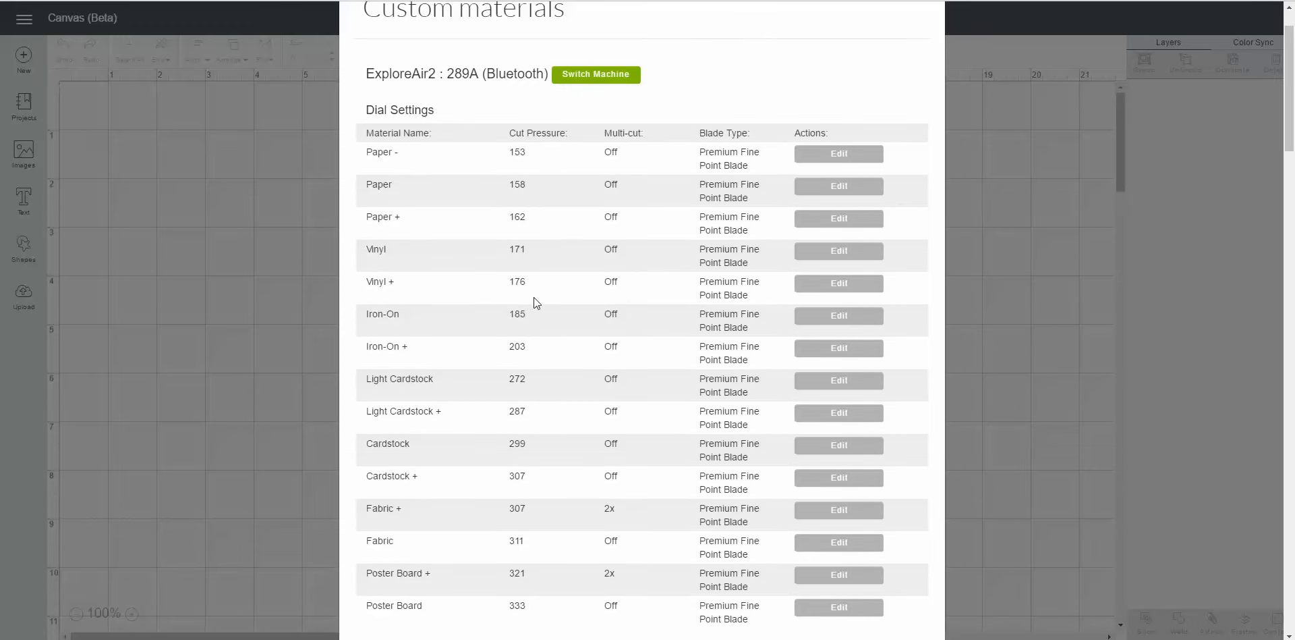
click(983, 177)
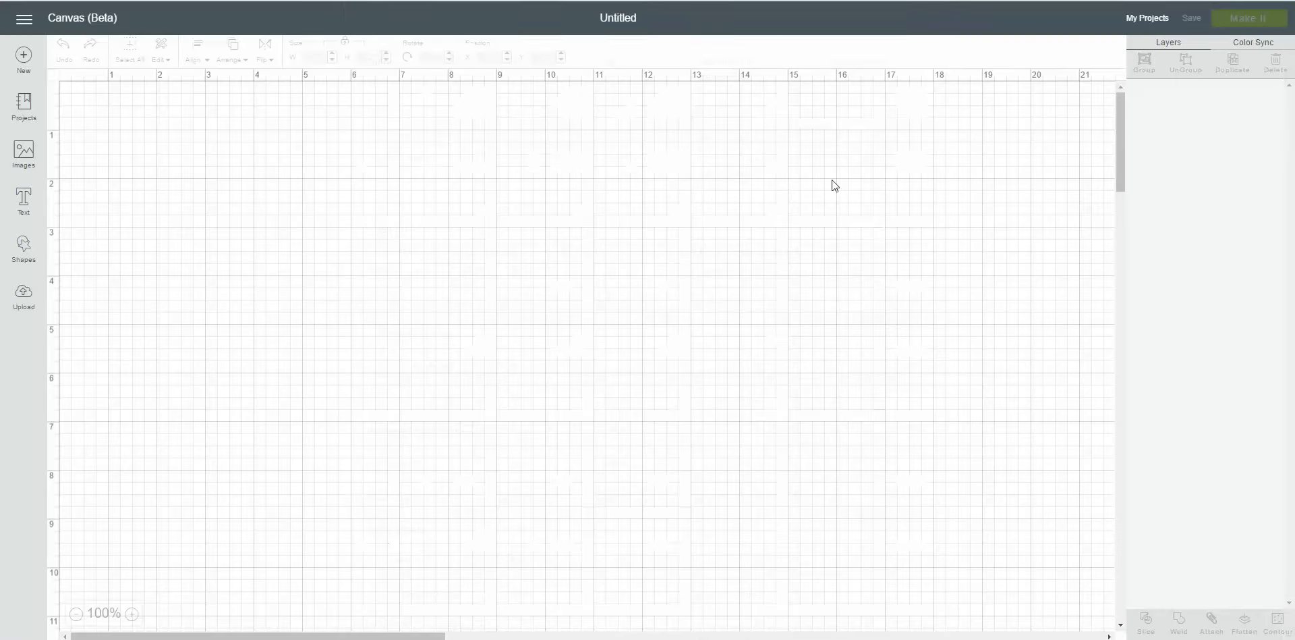
View the Link Cartridges instructions and close them without linking a cartridge.
click(22, 23)
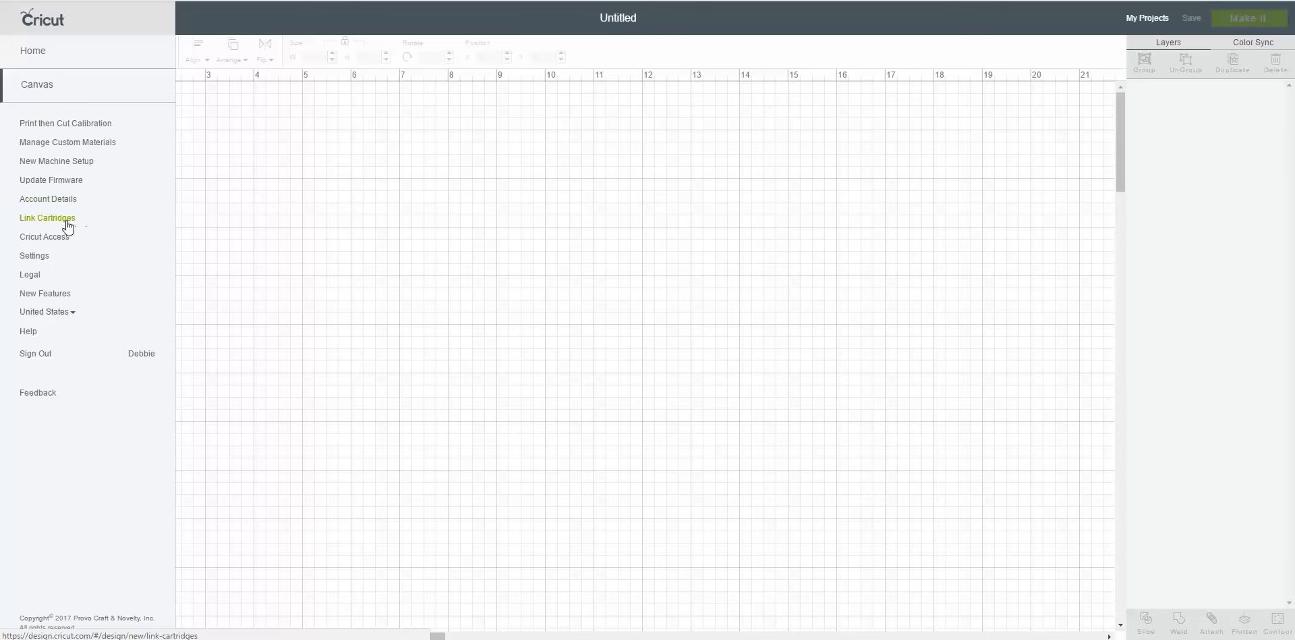
click(66, 218)
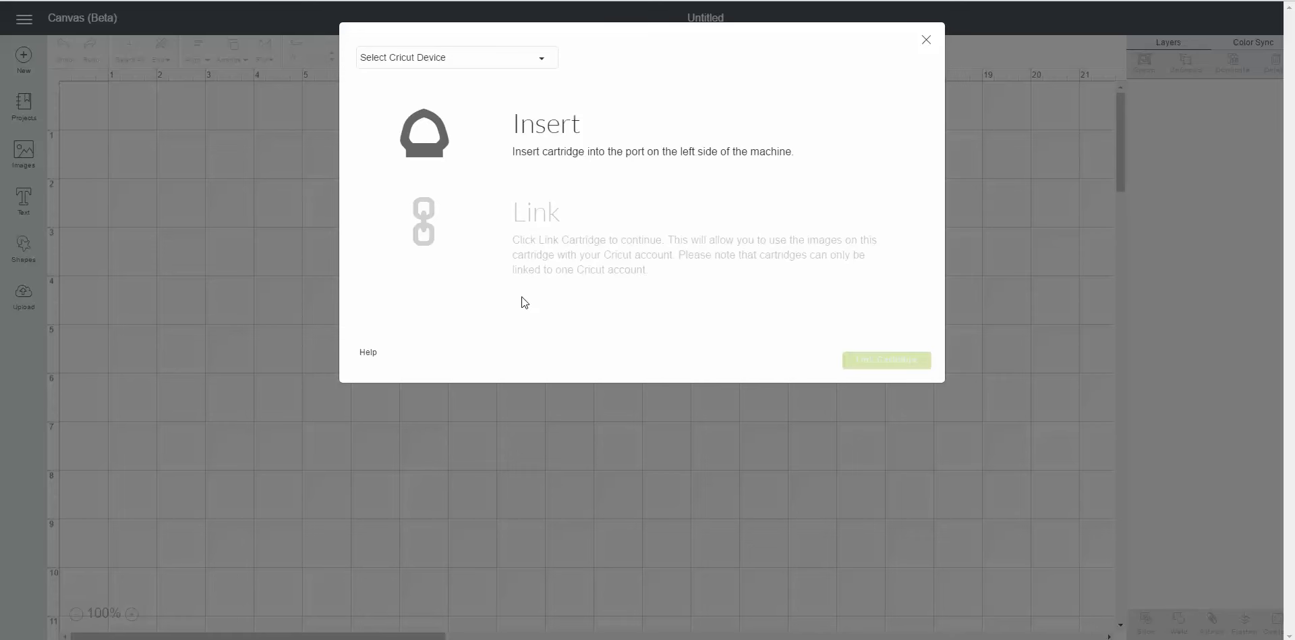
click(926, 40)
View the Cricut Access subscription information and close it.
click(26, 20)
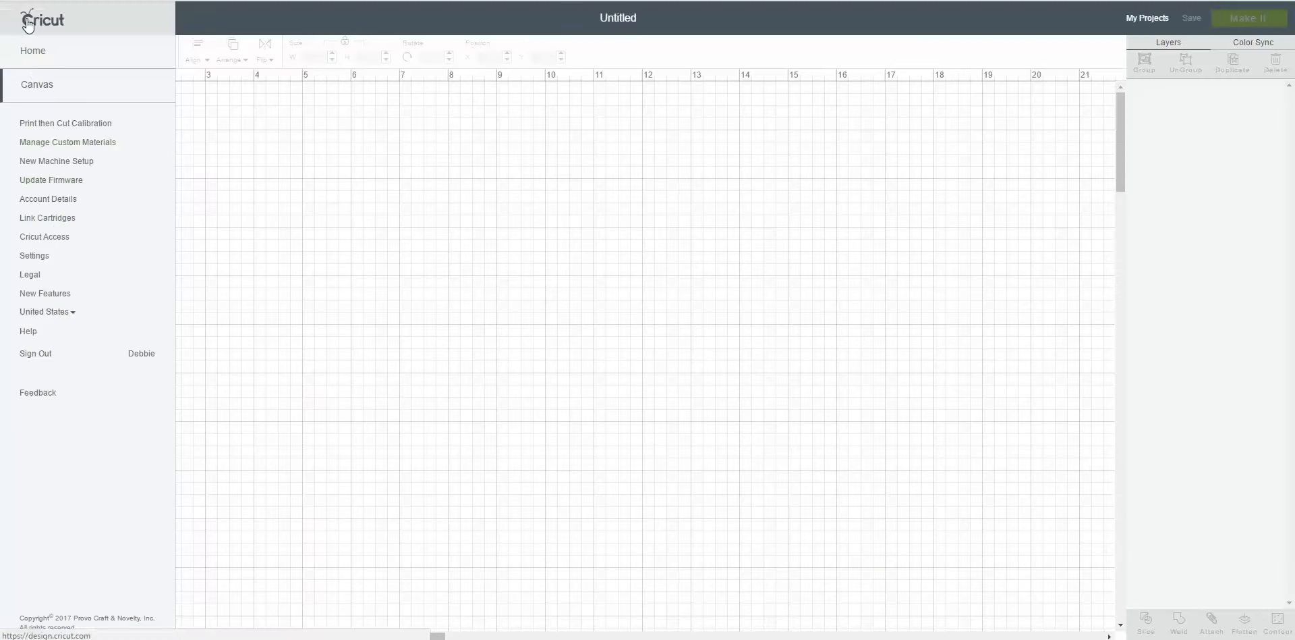
click(52, 241)
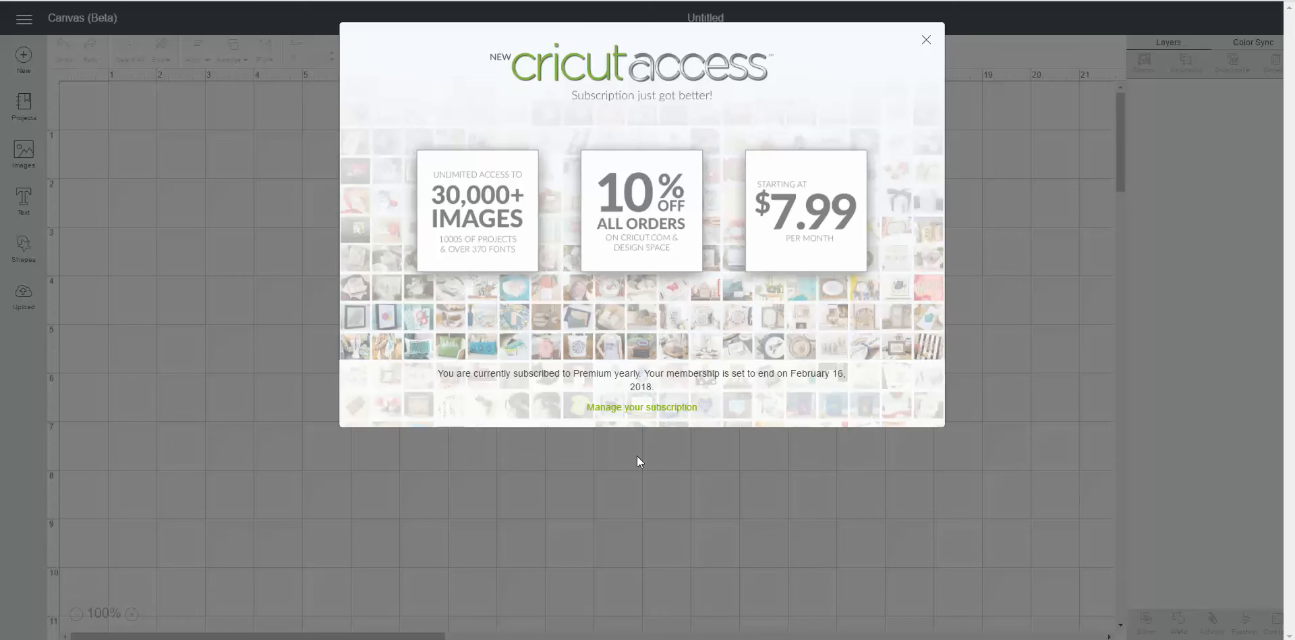
click(927, 39)
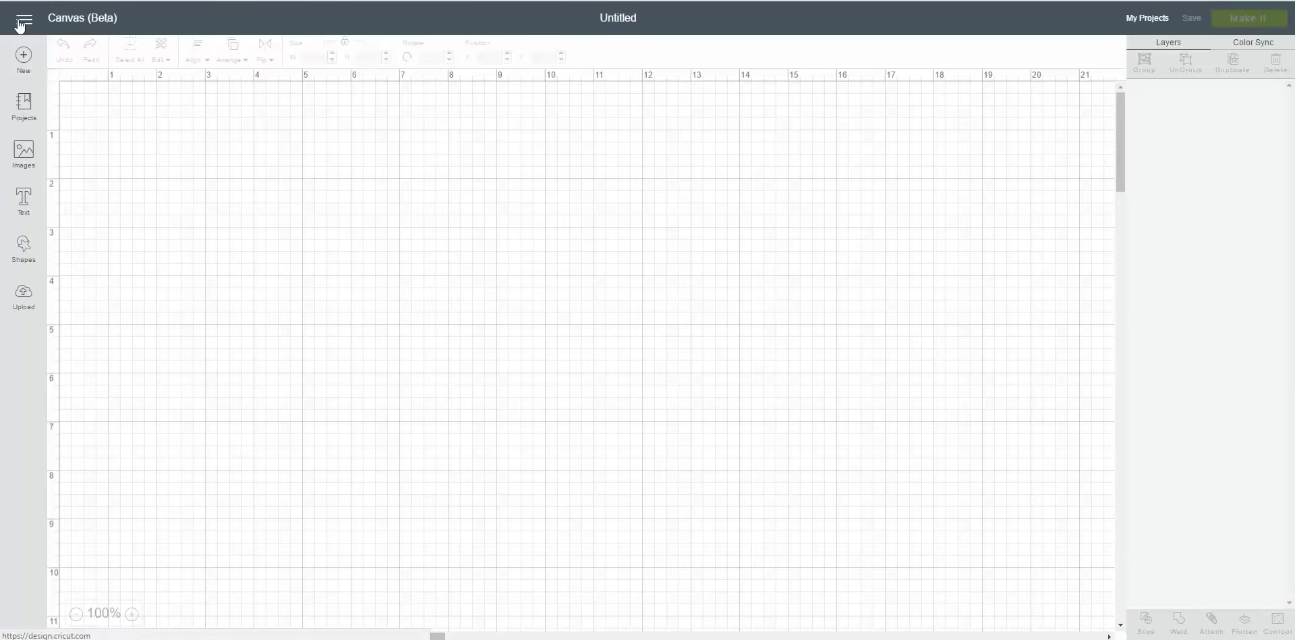
View the canvas grid and units options in the Design Space settings and show the list of keyboard shortcuts.
click(22, 22)
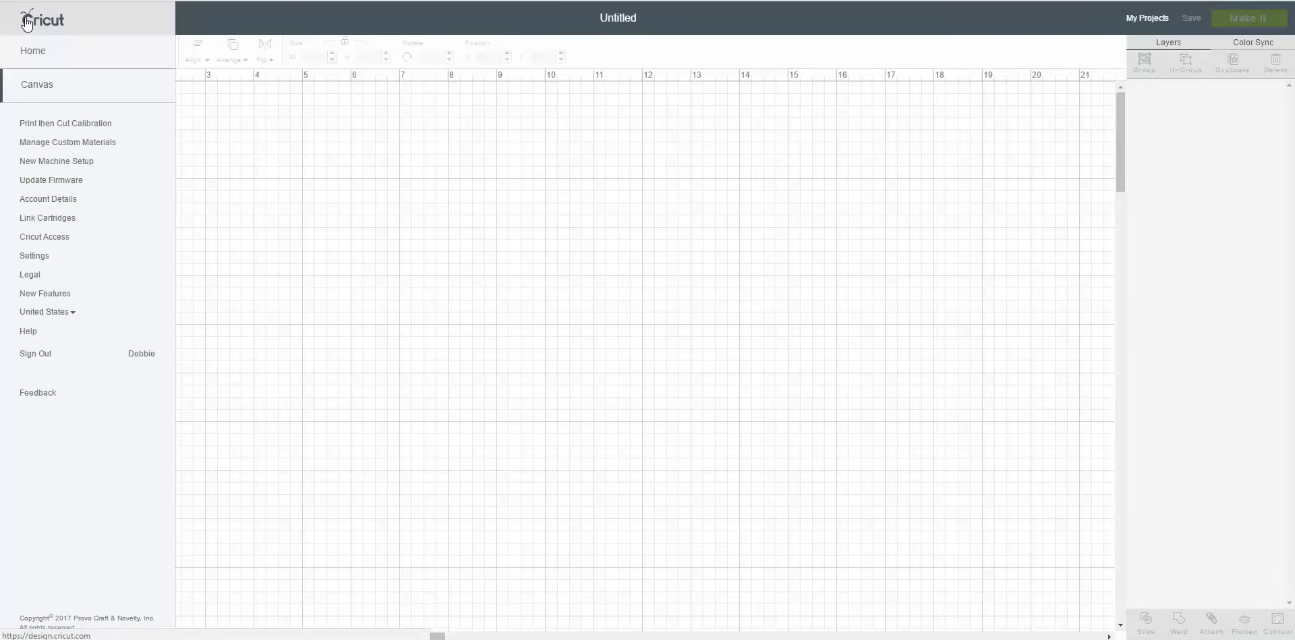
click(37, 256)
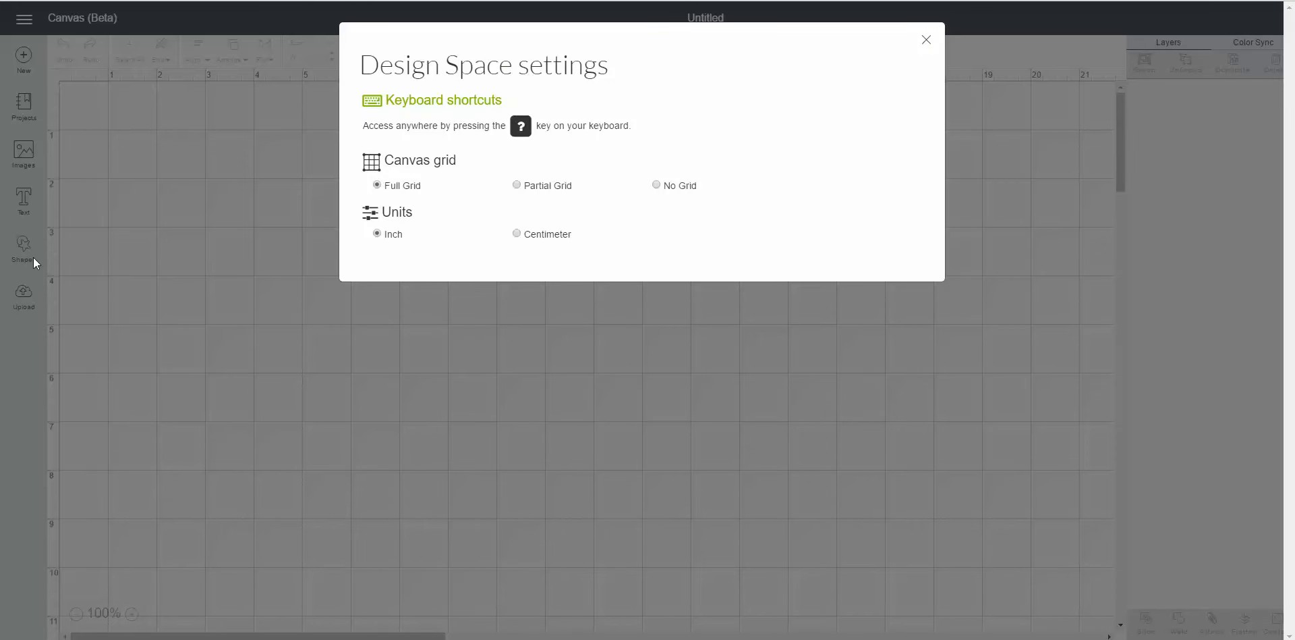
click(419, 102)
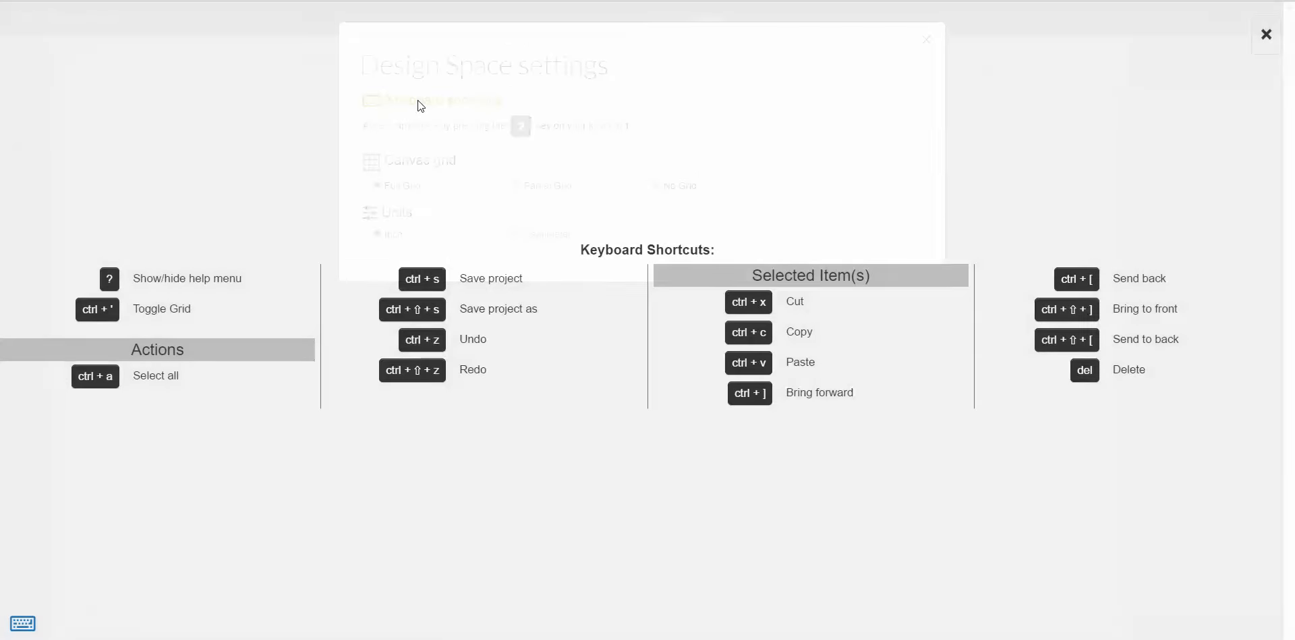